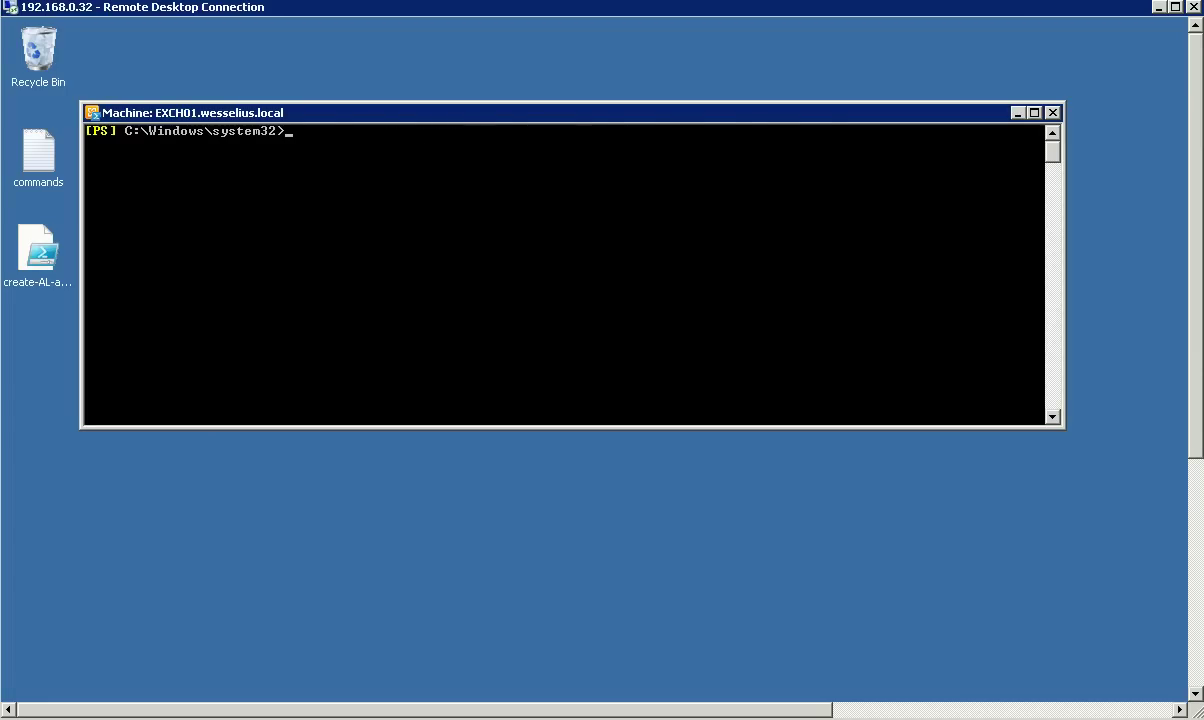
# Step: Run the Get-WebServicesVirtualDirectory URL query, then recall the Get-OwaVirtualDirectory query
pyautogui.write('Get-WebServicesVirtualDirectory | select name,internalurl,externalurl')
pyautogui.press('Return')
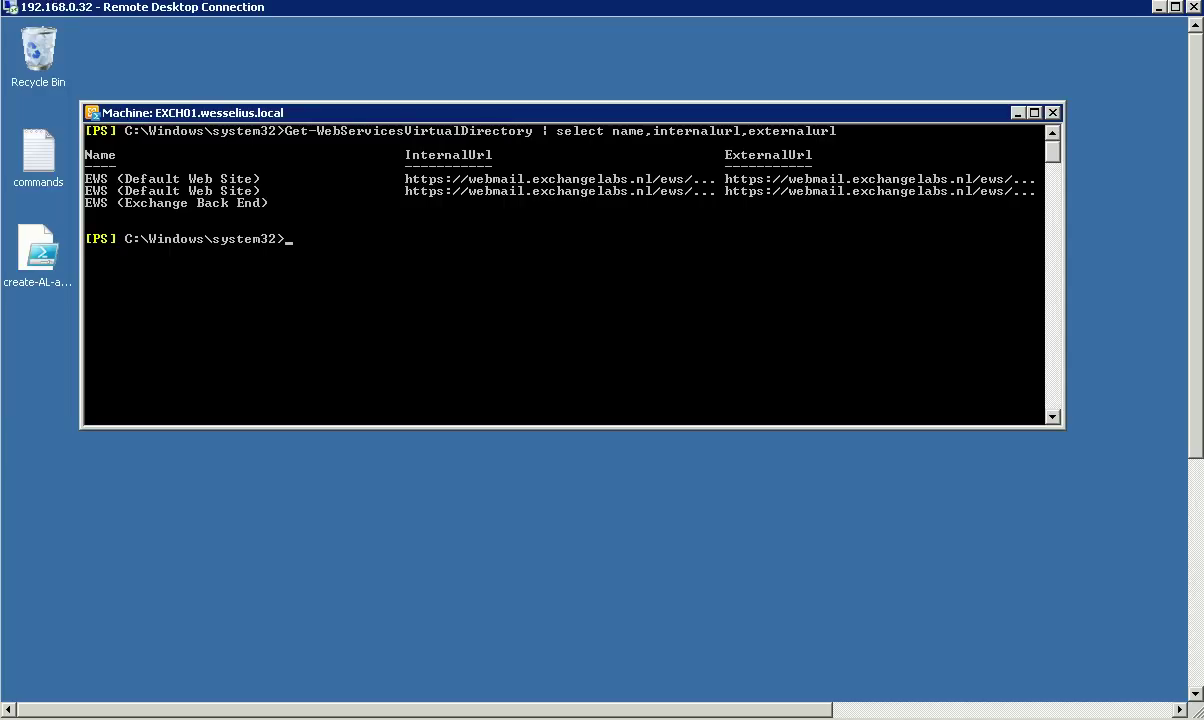
pyautogui.press('Up')
pyautogui.press('Up')
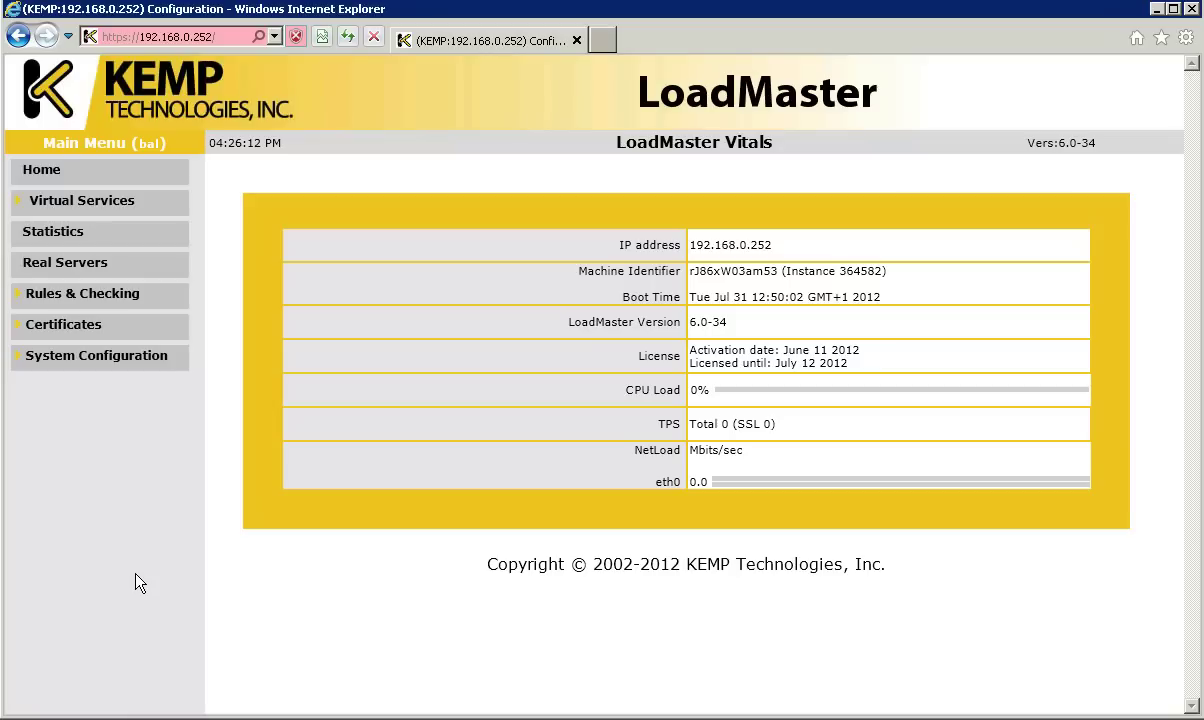
# Step: Expand System Configuration, System Administration, Miscellaneous Options and Virtual Services in the LoadMaster menu
pyautogui.click(92, 360)
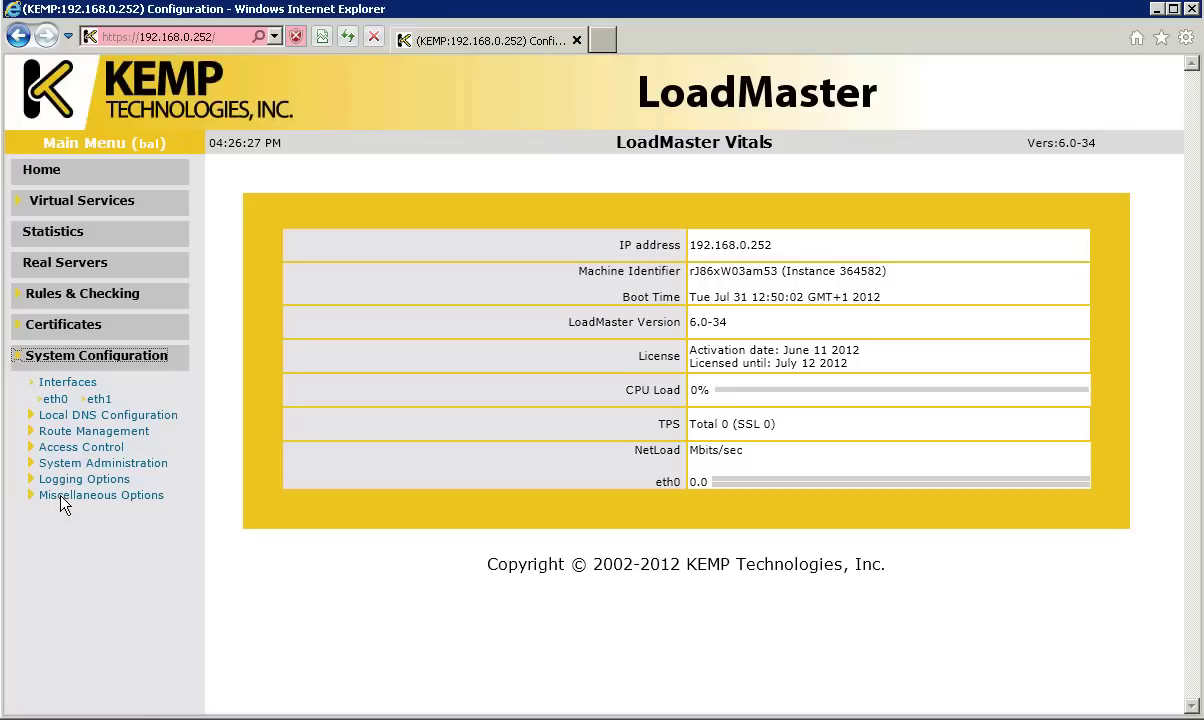
pyautogui.click(90, 463)
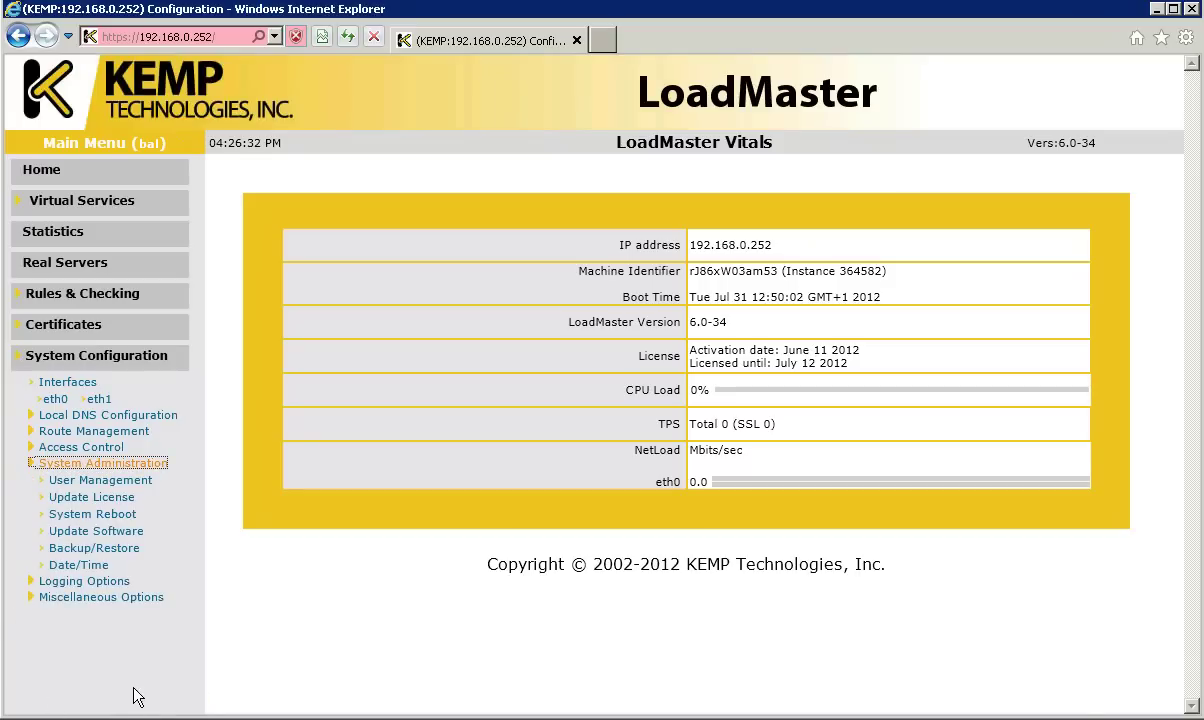
pyautogui.click(90, 600)
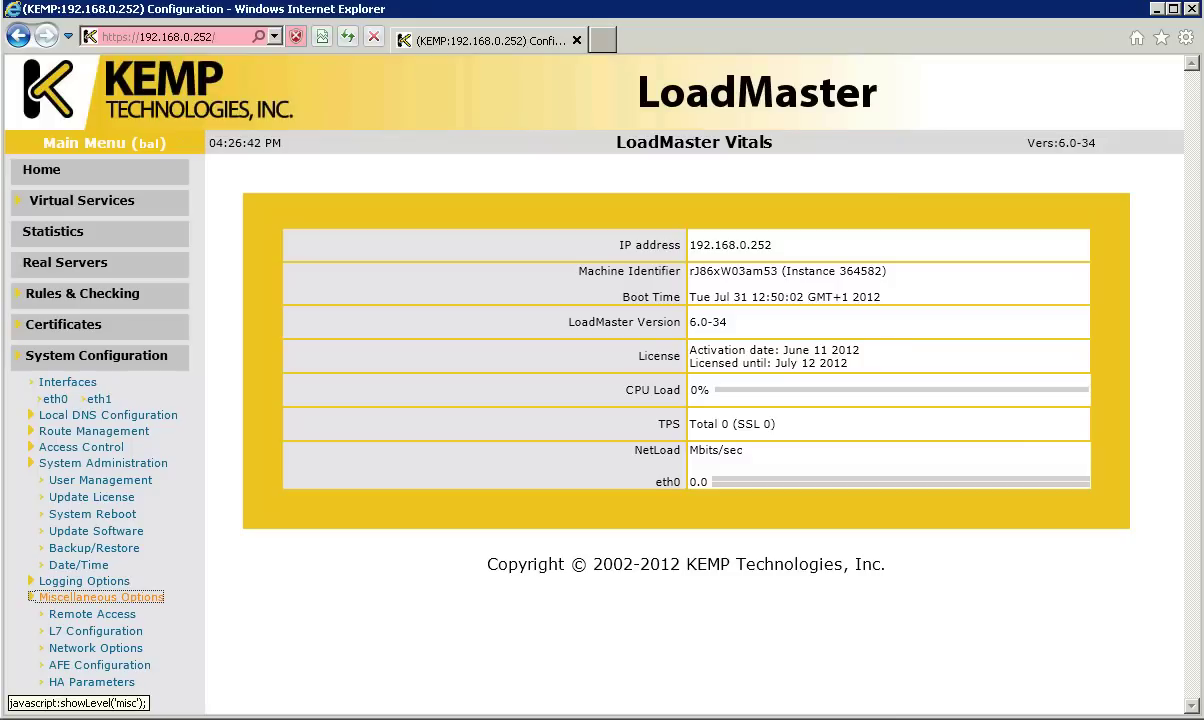
pyautogui.click(75, 204)
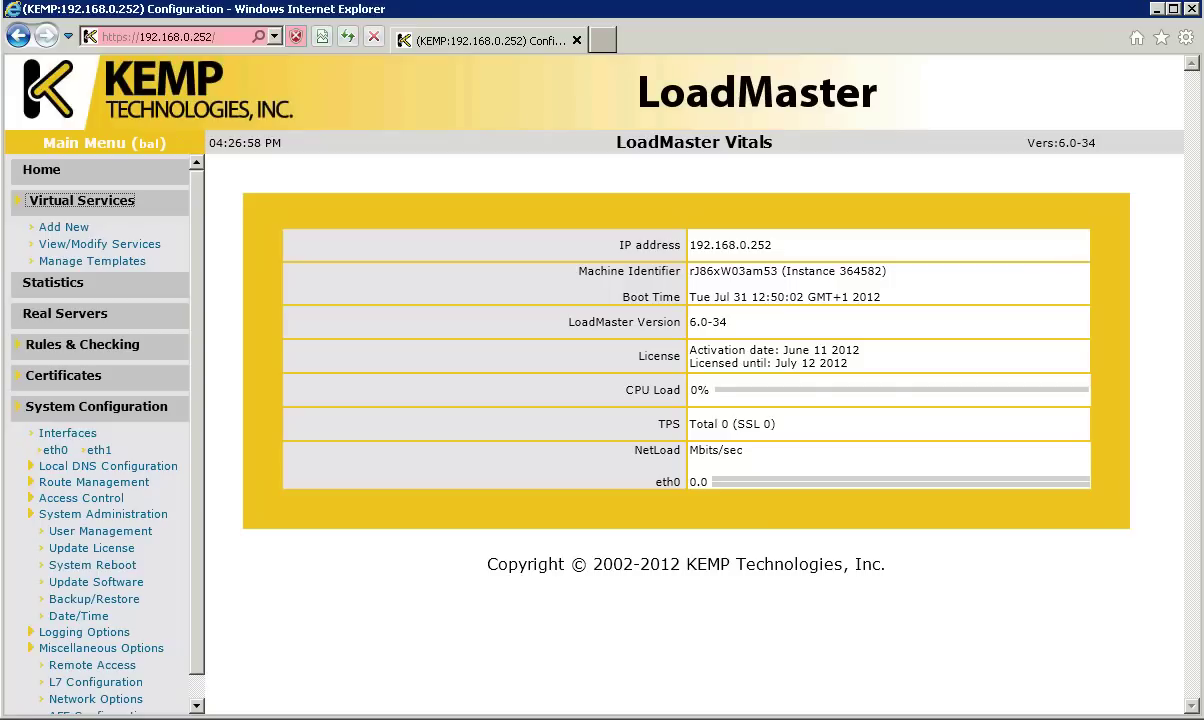
# Step: Add a virtual service named 'OWA 2010' on 192.168.0.240, port 443
pyautogui.click(44, 222)
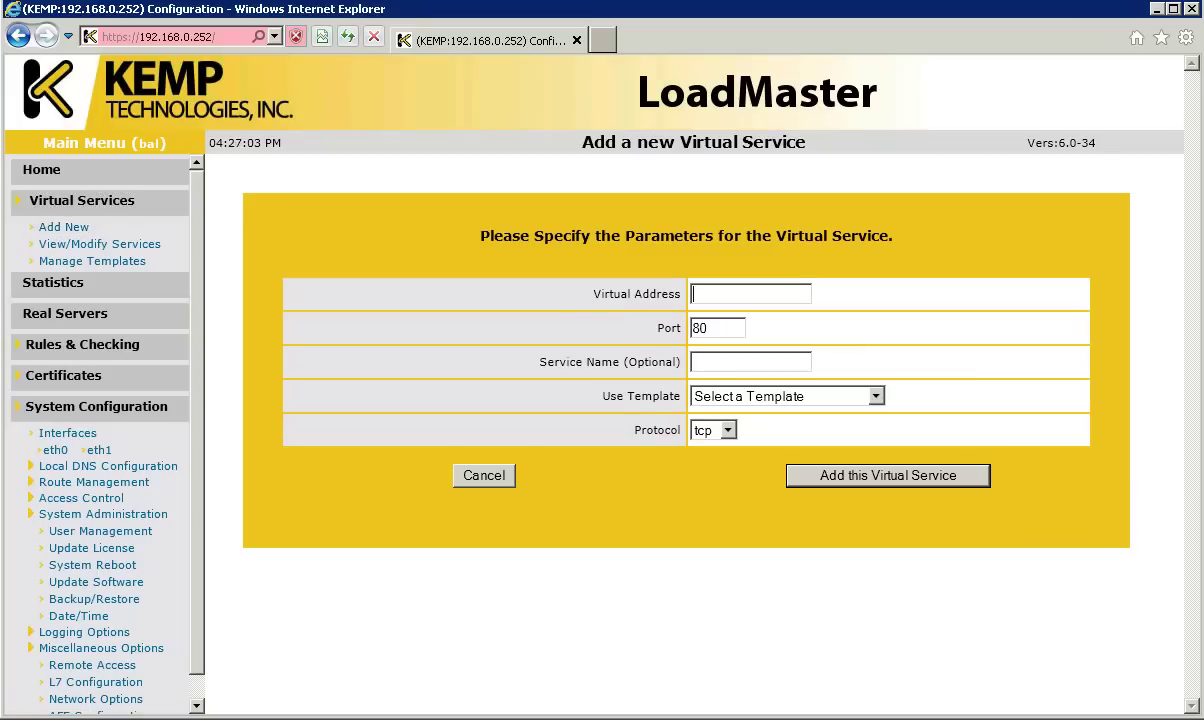
pyautogui.write('192.168')
pyautogui.press('BackSpace')
pyautogui.write('8.0.240')
pyautogui.press('Tab')
pyautogui.write('443')
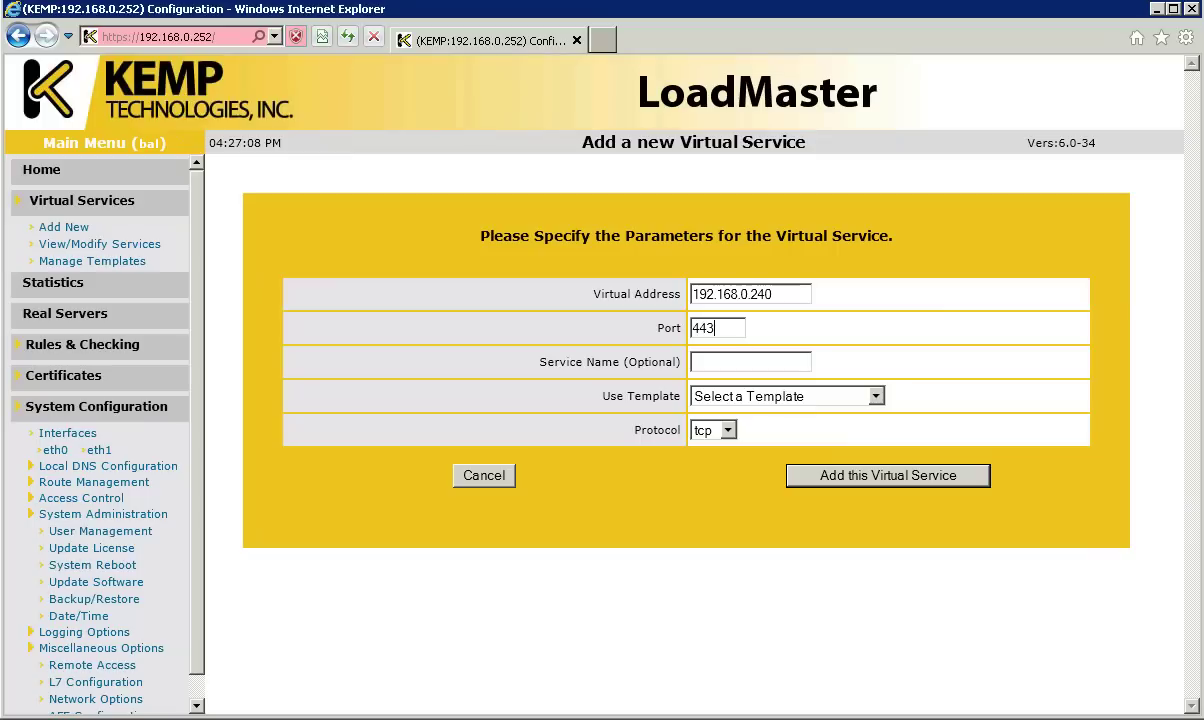
pyautogui.click(727, 363)
pyautogui.write('OWA 2010')
pyautogui.click(840, 476)
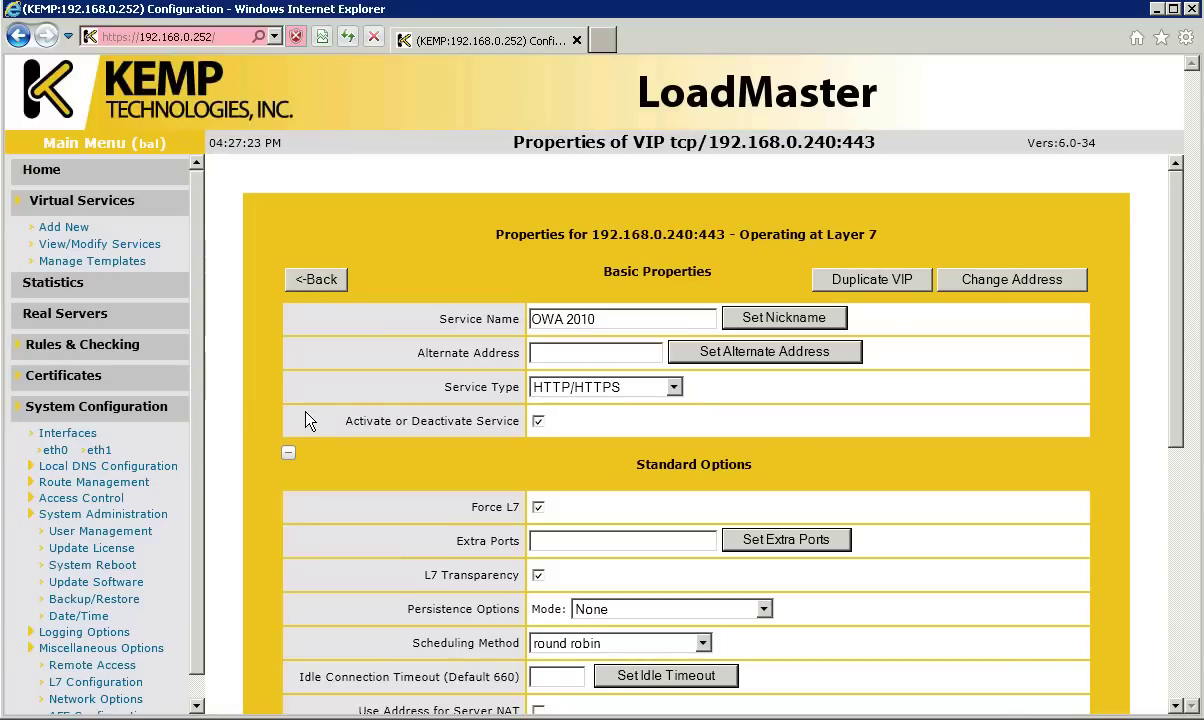
# Step: Set Super HTTP persistence, round robin scheduling and a 900 idle connection timeout
pyautogui.scroll(-2, 331, 459)
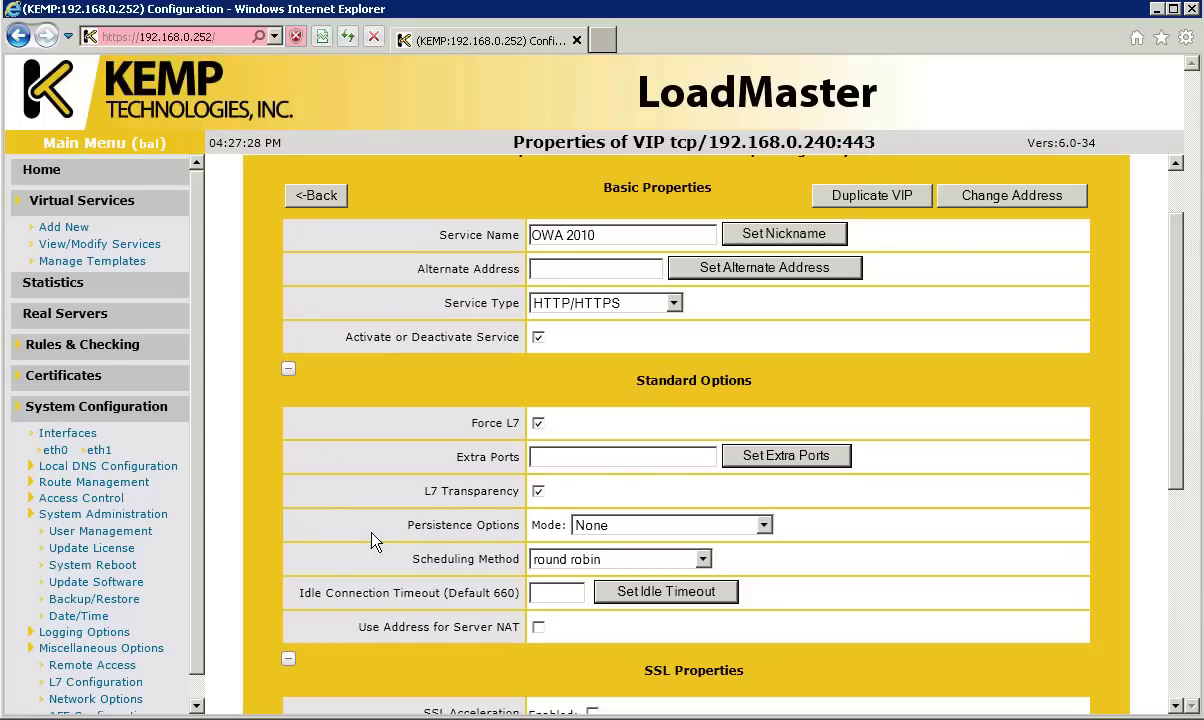
pyautogui.click(596, 535)
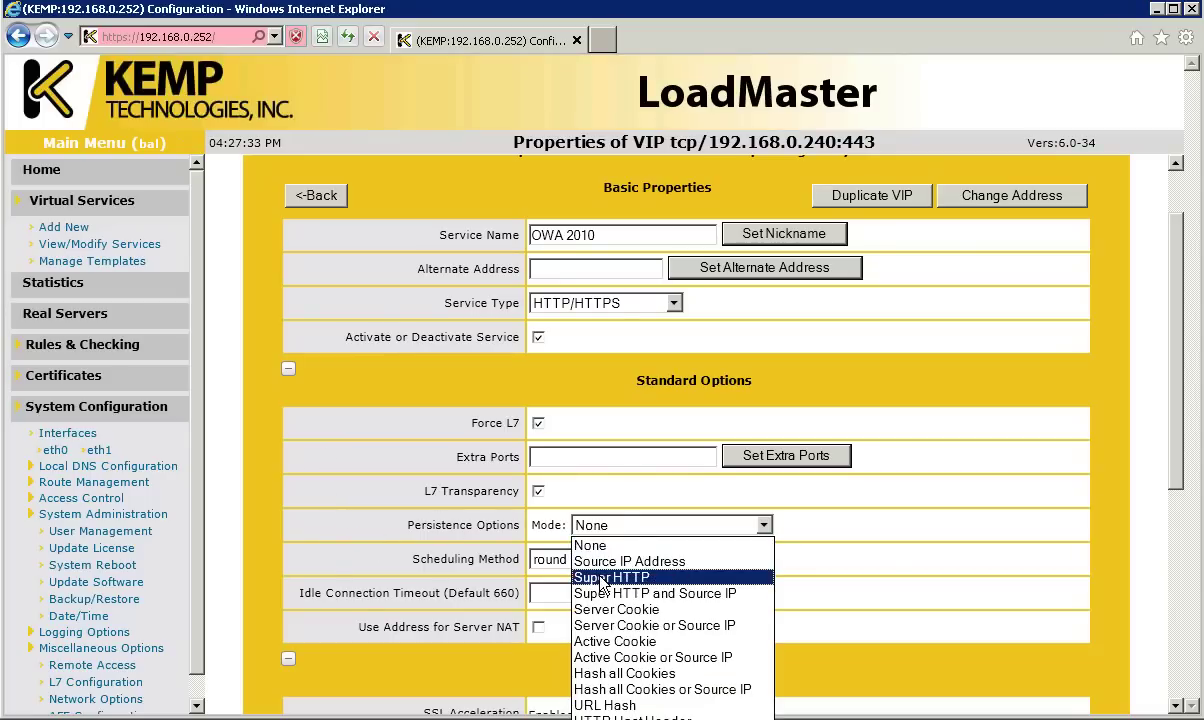
pyautogui.click(603, 578)
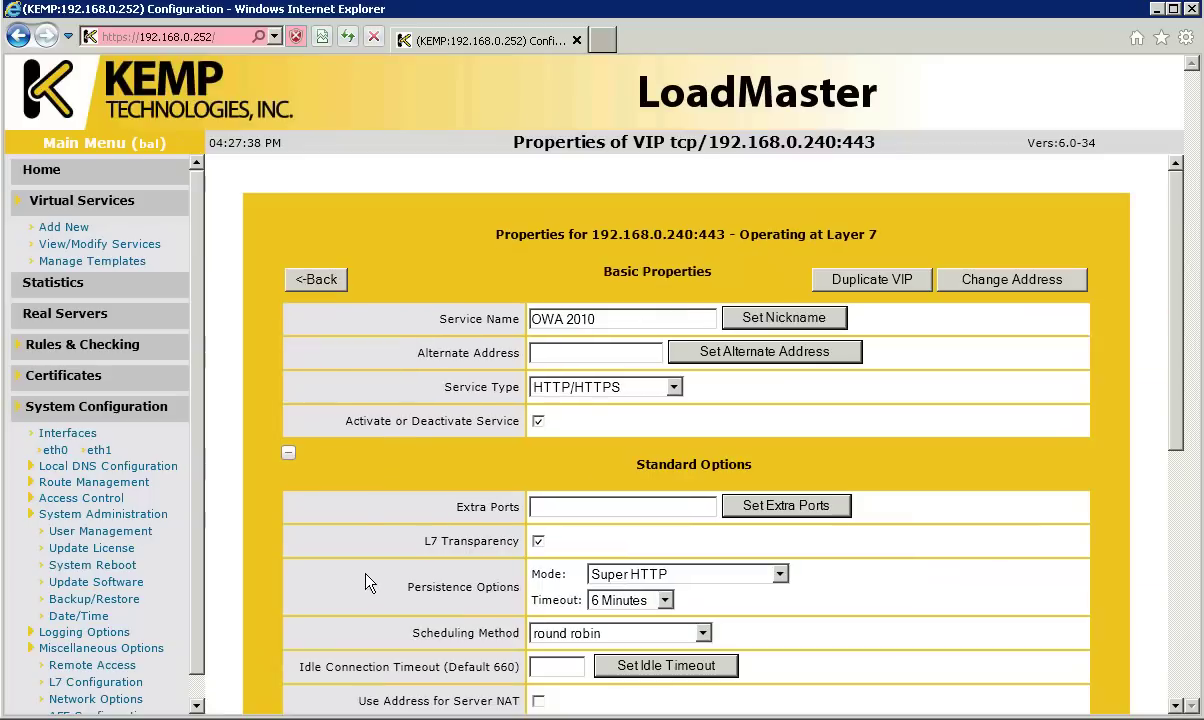
pyautogui.click(598, 634)
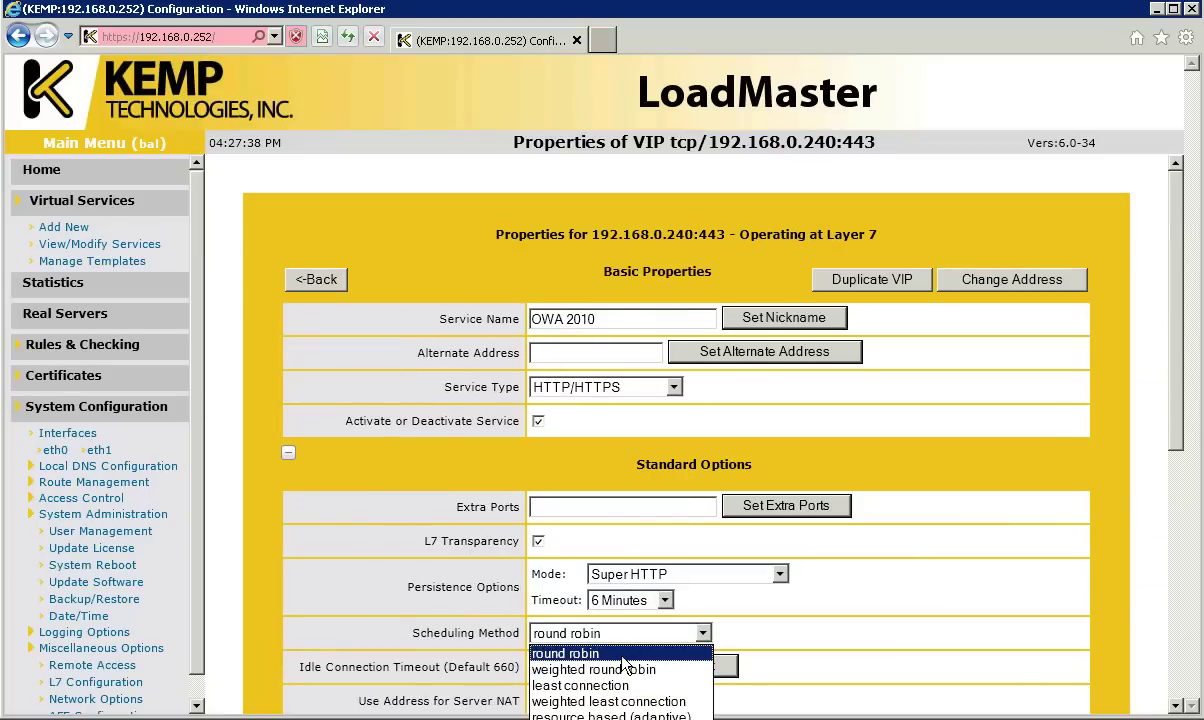
pyautogui.click(615, 655)
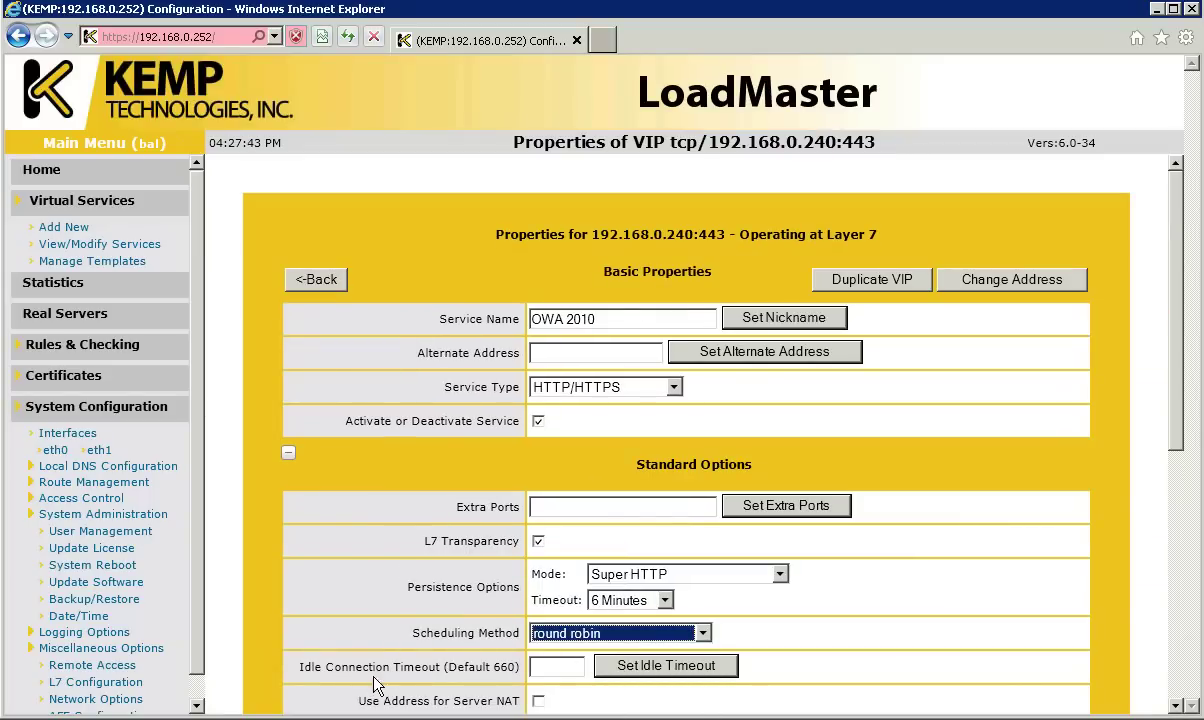
pyautogui.click(545, 665)
pyautogui.write('900')
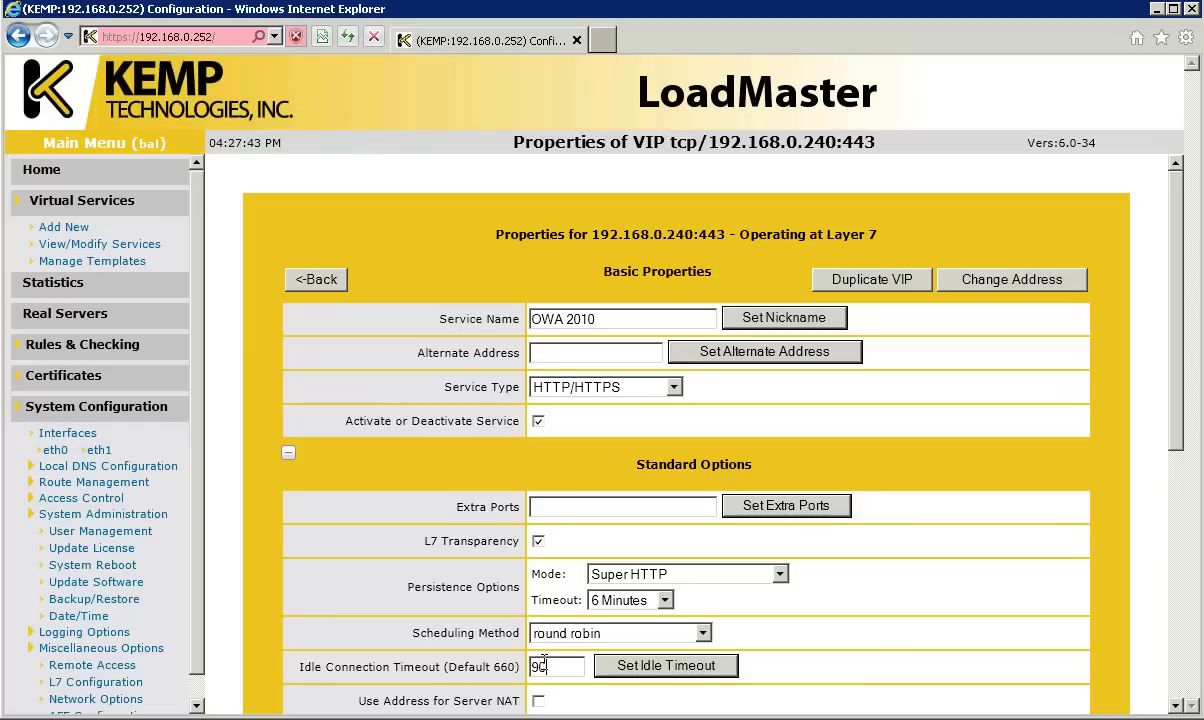
pyautogui.click(618, 665)
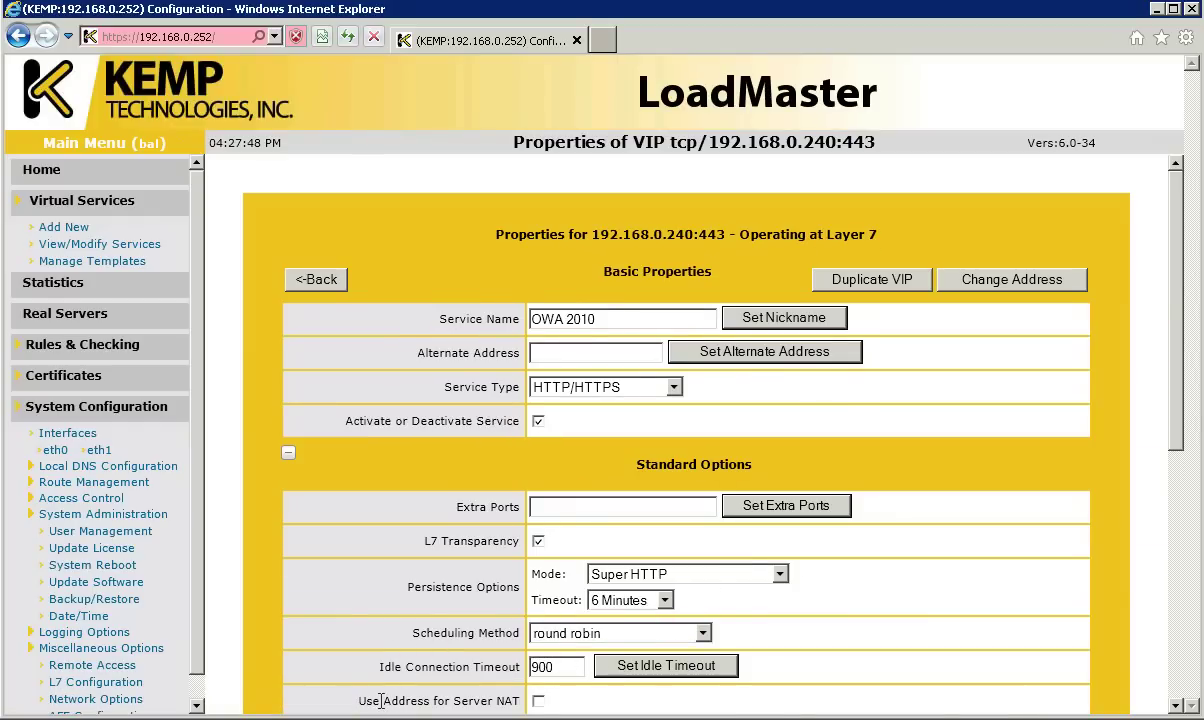
# Step: Enable Use Address for Server NAT and SSL Acceleration, accepting the temporary certificate warning
pyautogui.click(538, 701)
pyautogui.moveTo(1182, 451); pyautogui.dragTo(1165, 640)
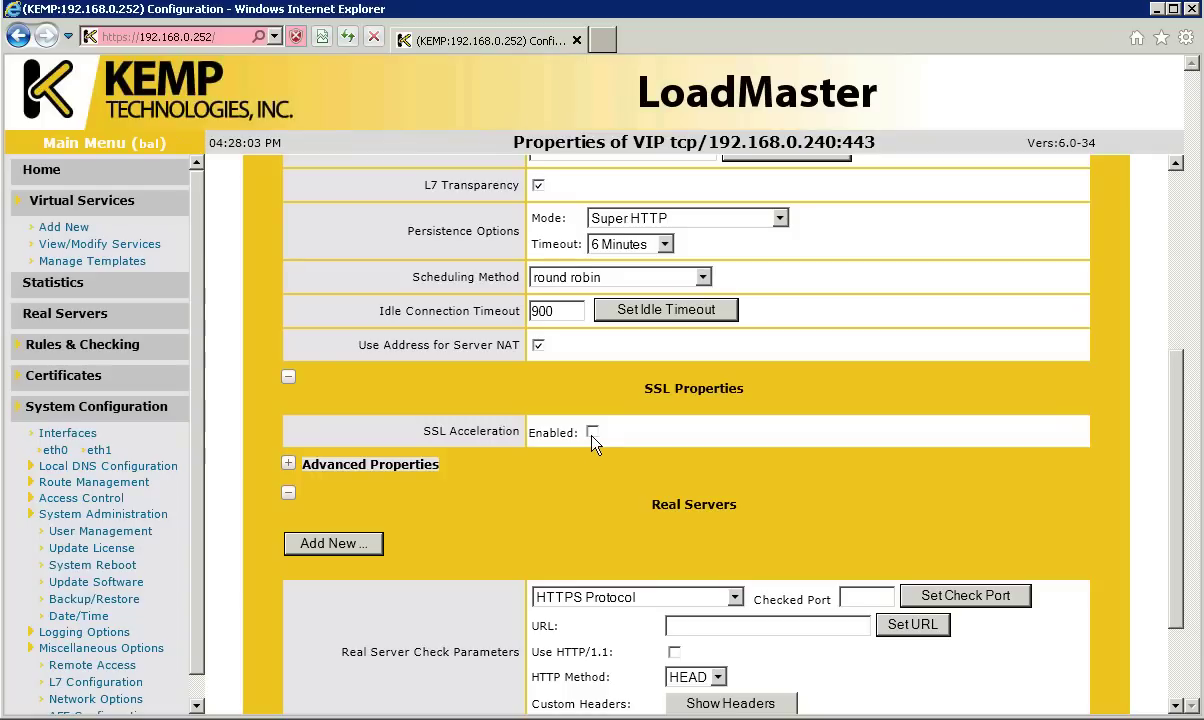
pyautogui.click(592, 433)
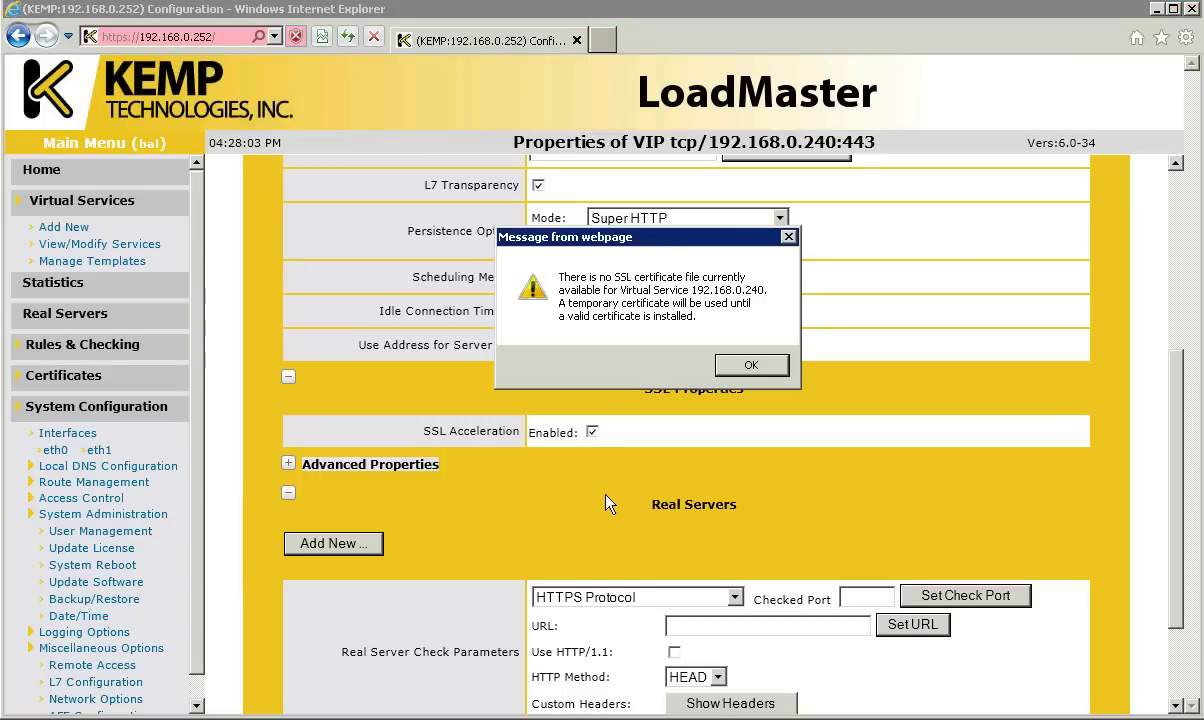
pyautogui.click(749, 365)
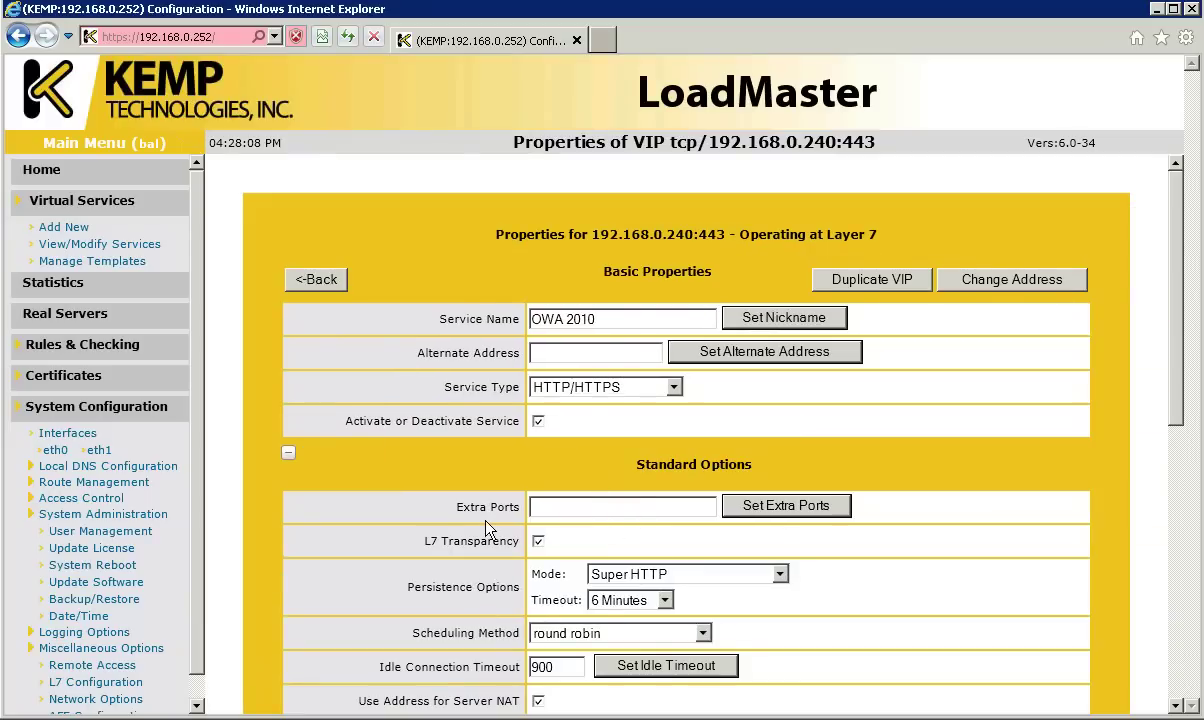
pyautogui.scroll(-2, 480, 515)
pyautogui.scroll(-3, 487, 527)
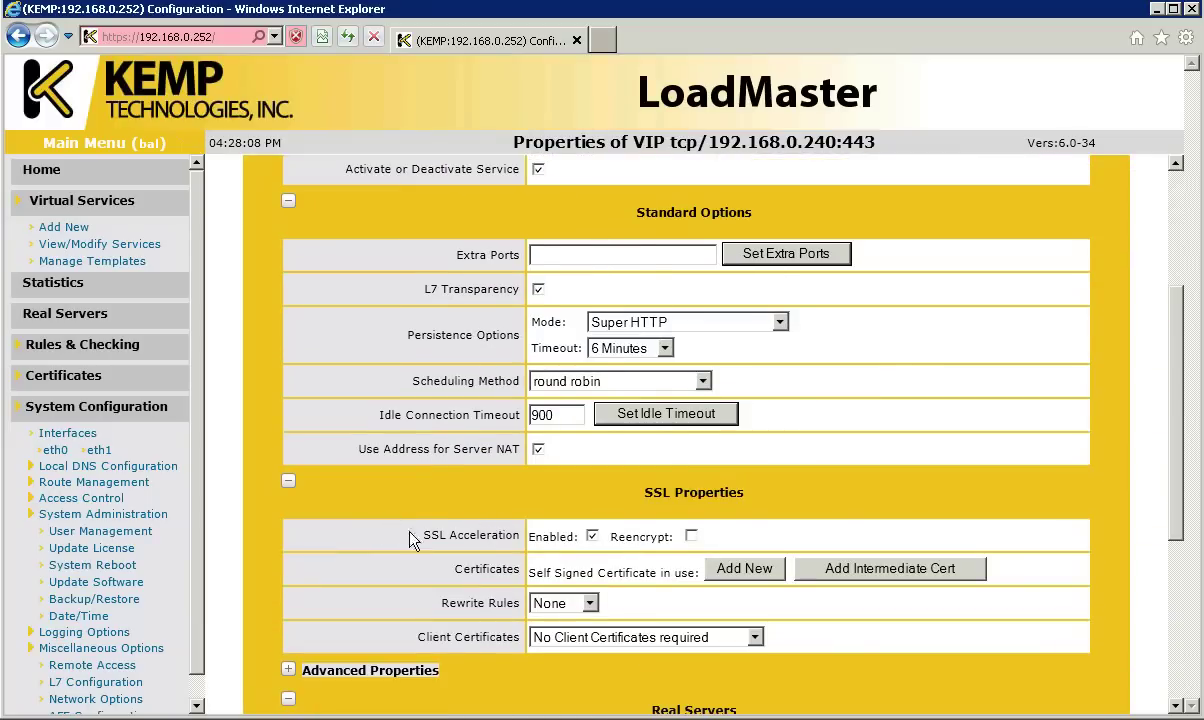
# Step: Start a new certificate import named ExchangeCert, removing the invalid space from the name
pyautogui.click(742, 569)
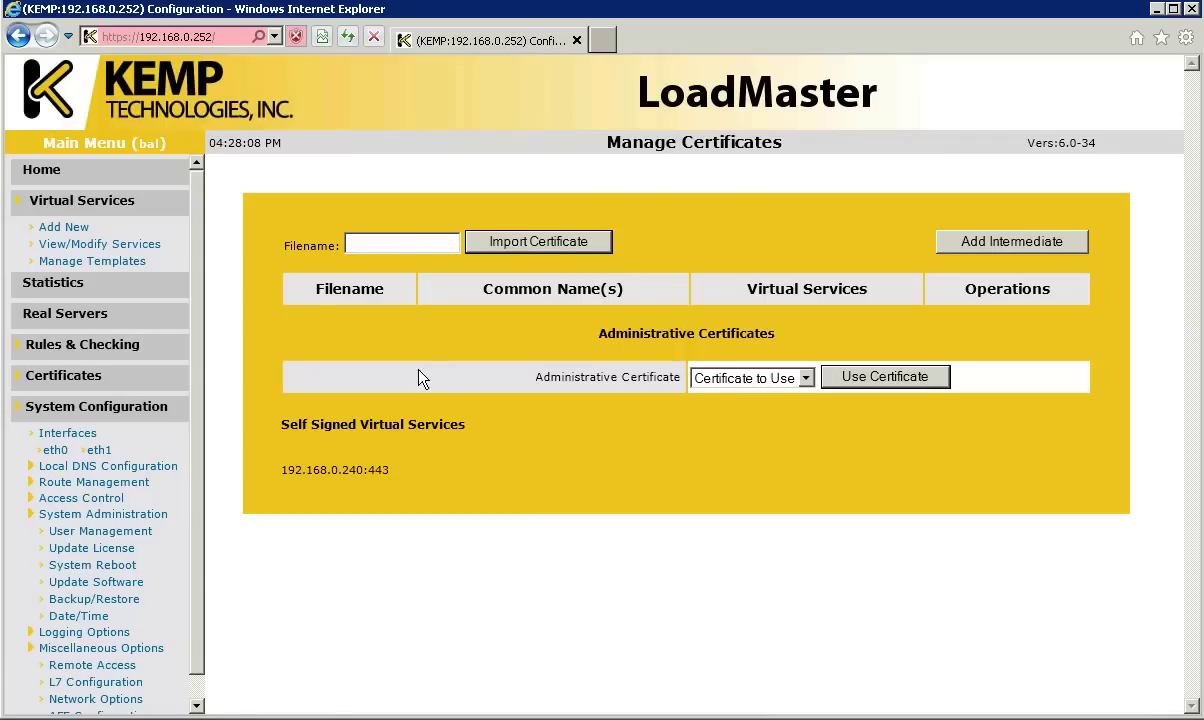
pyautogui.click(389, 246)
pyautogui.write('Exchange Cert')
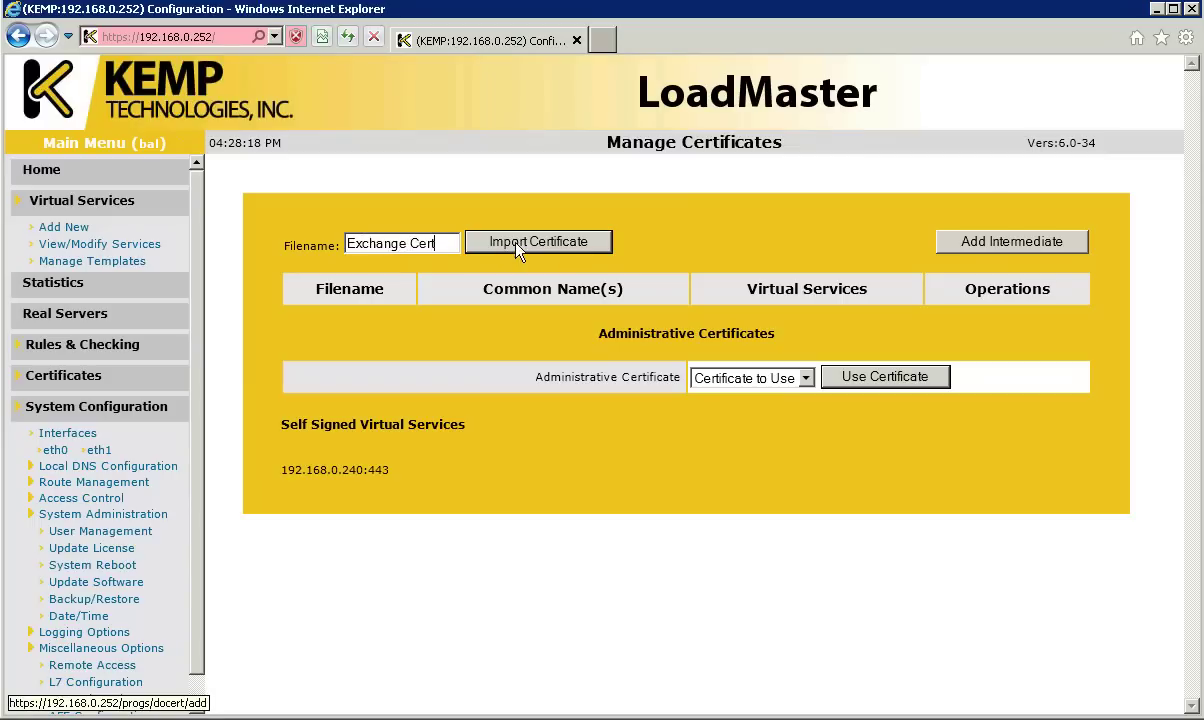
pyautogui.click(518, 250)
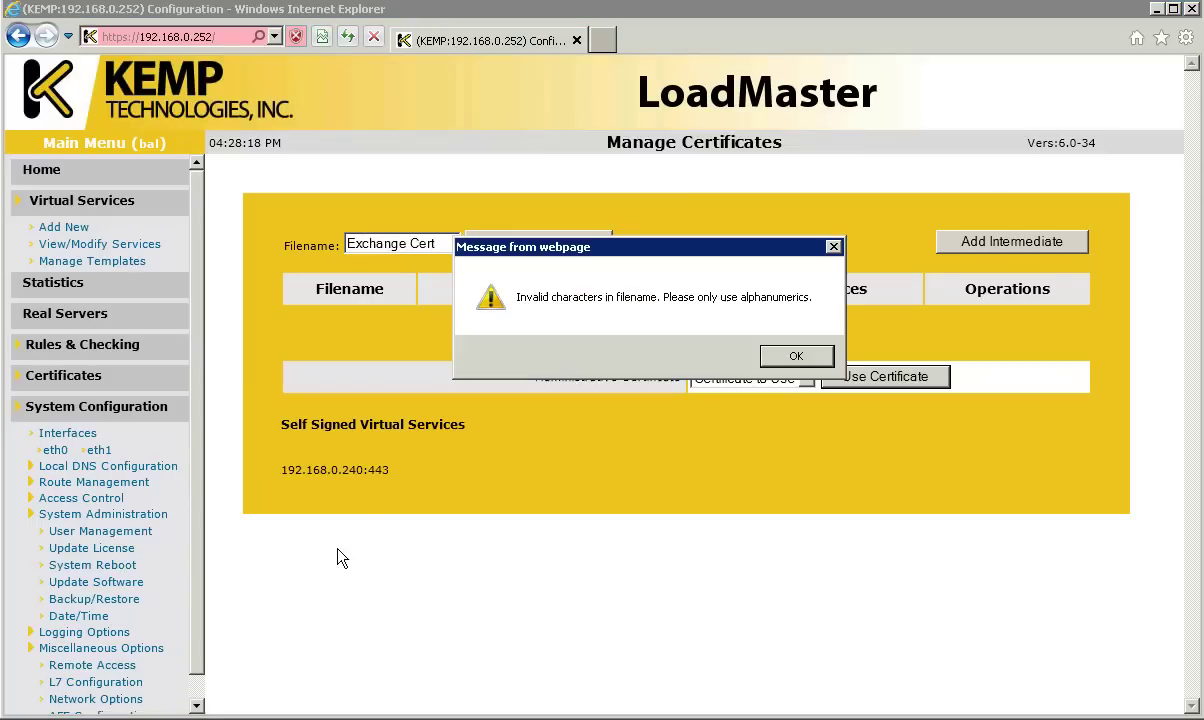
pyautogui.click(792, 358)
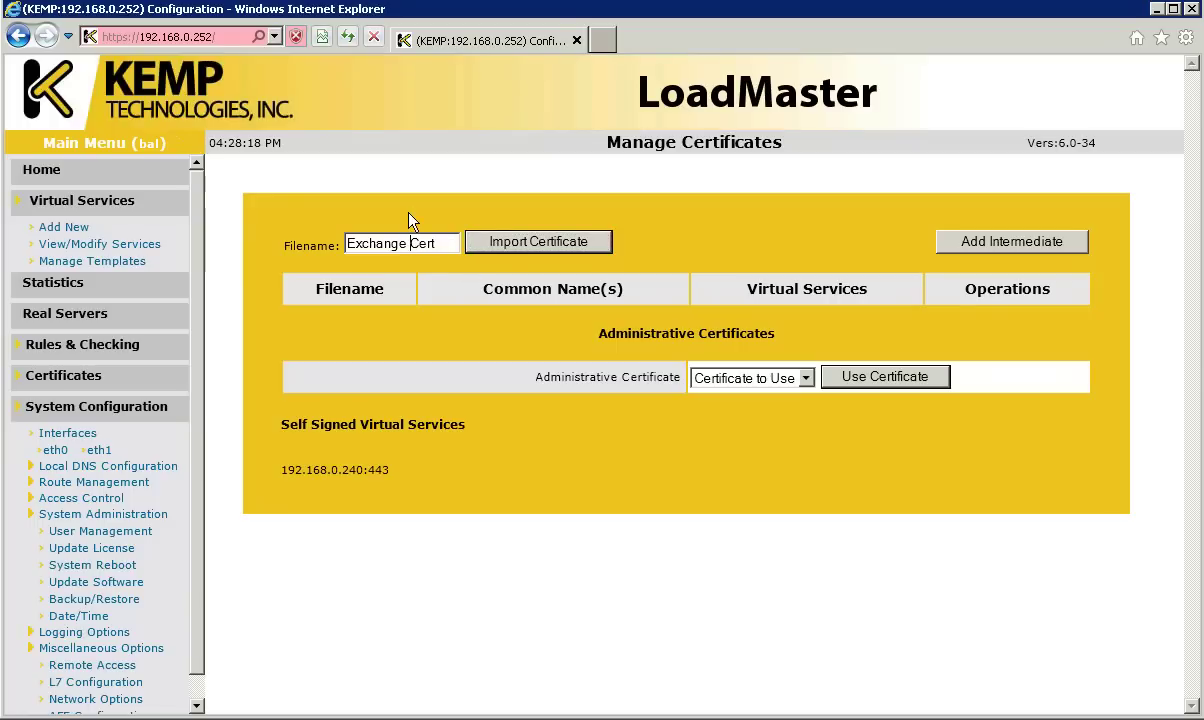
pyautogui.press('BackSpace')
pyautogui.click(498, 246)
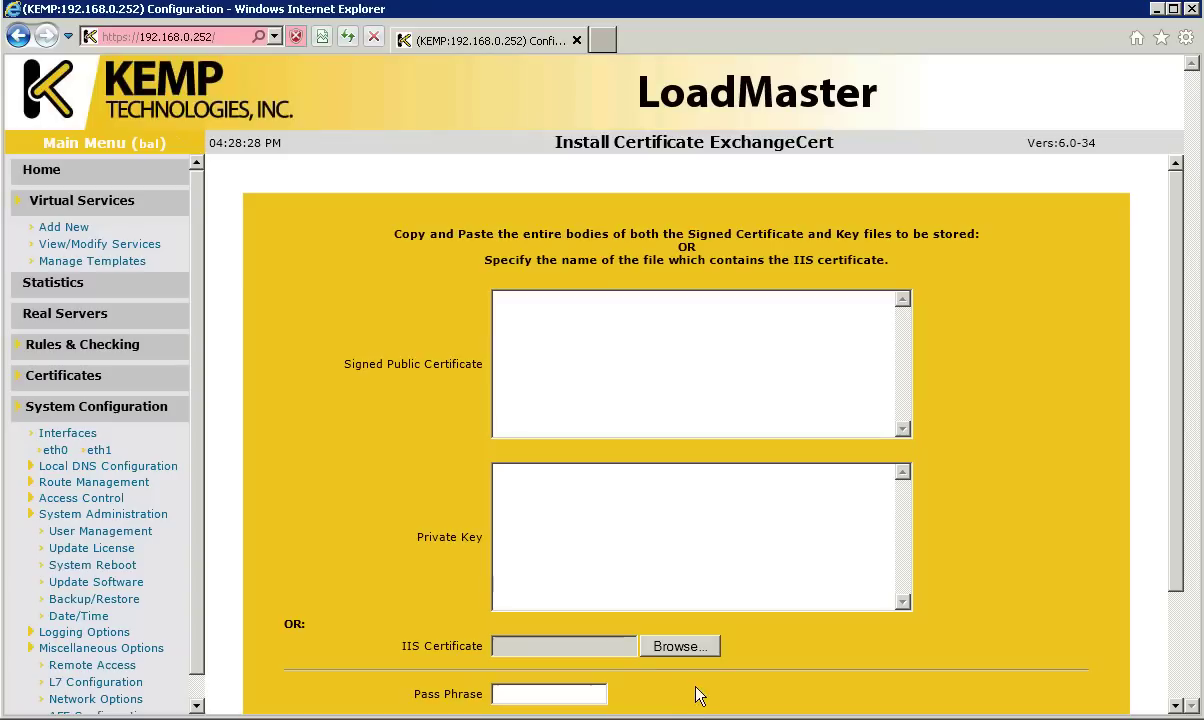
# Step: Upload exchangelabs.pfx with its pass phrase and confirm the successful installation
pyautogui.click(684, 650)
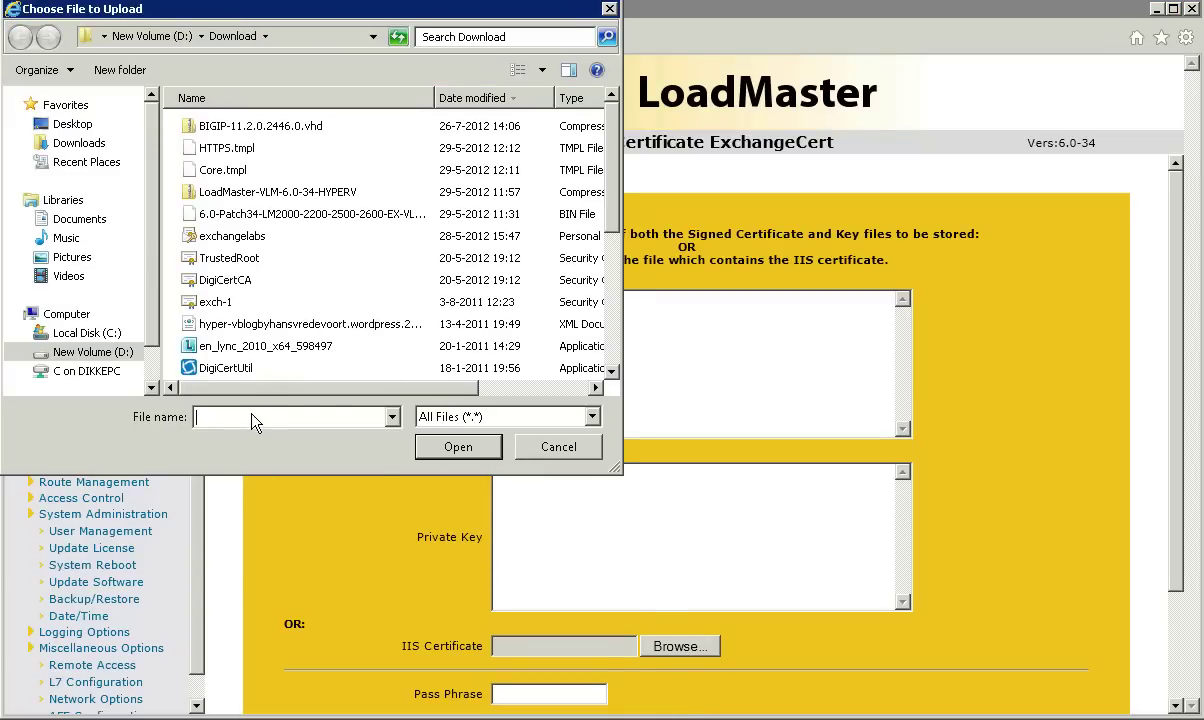
pyautogui.write('ex')
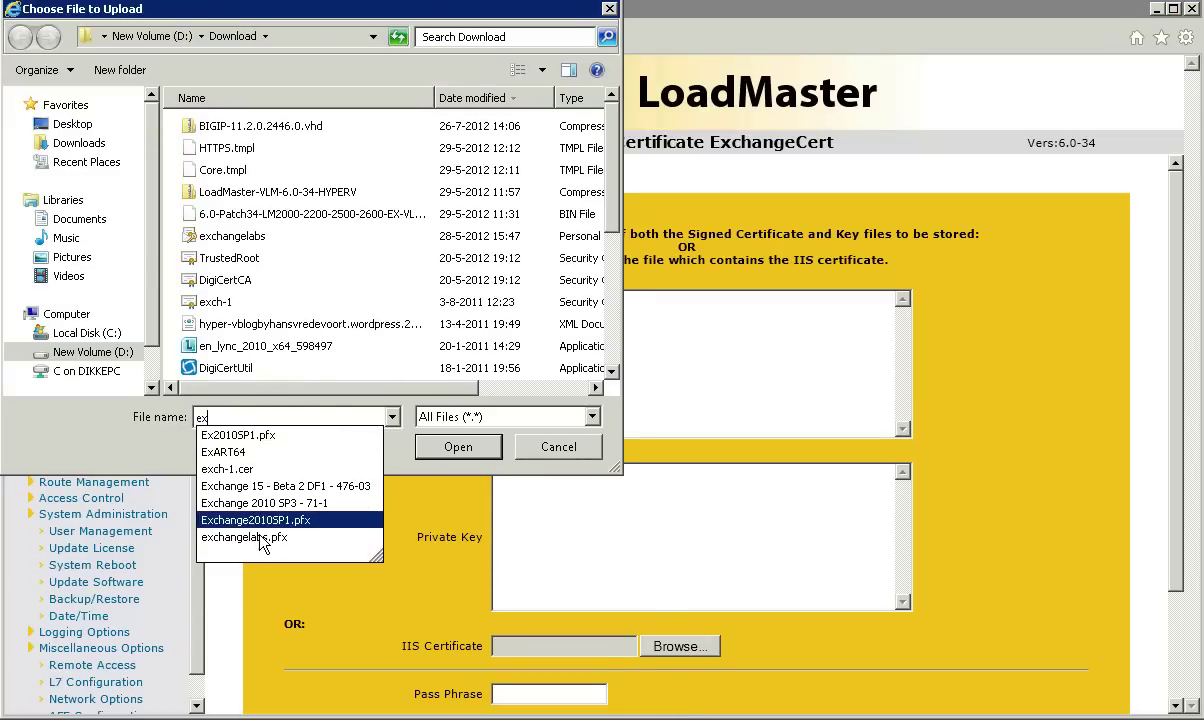
pyautogui.click(256, 539)
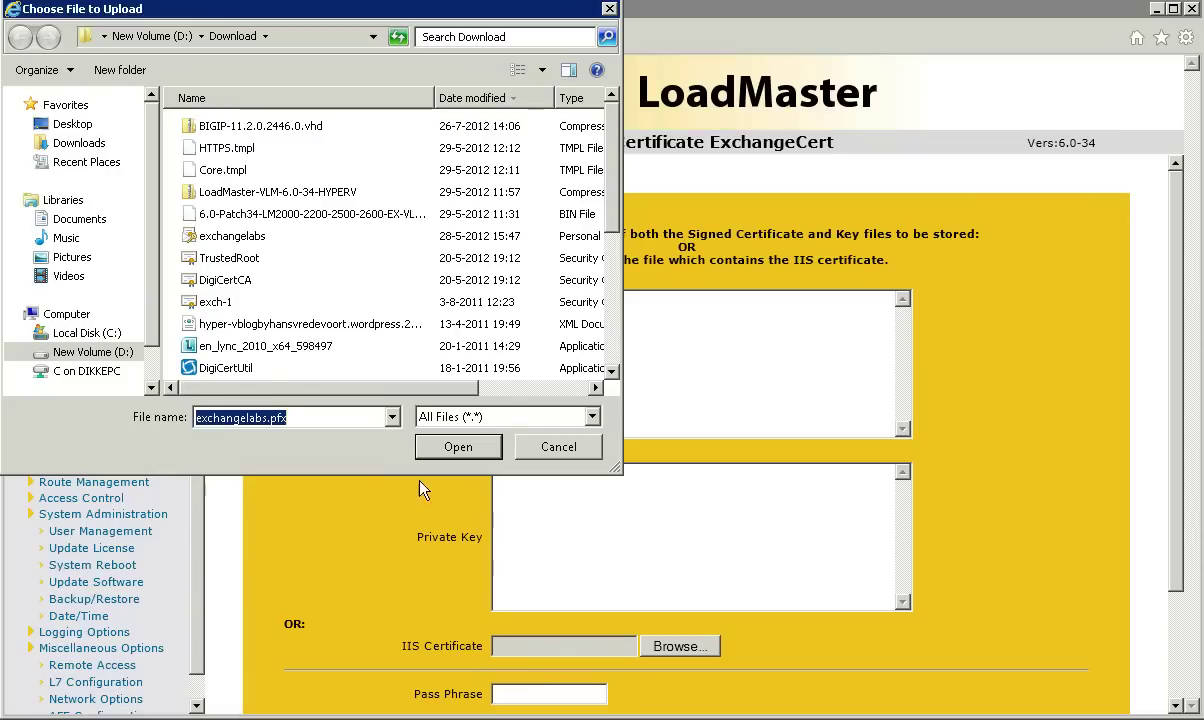
pyautogui.click(465, 457)
pyautogui.click(517, 688)
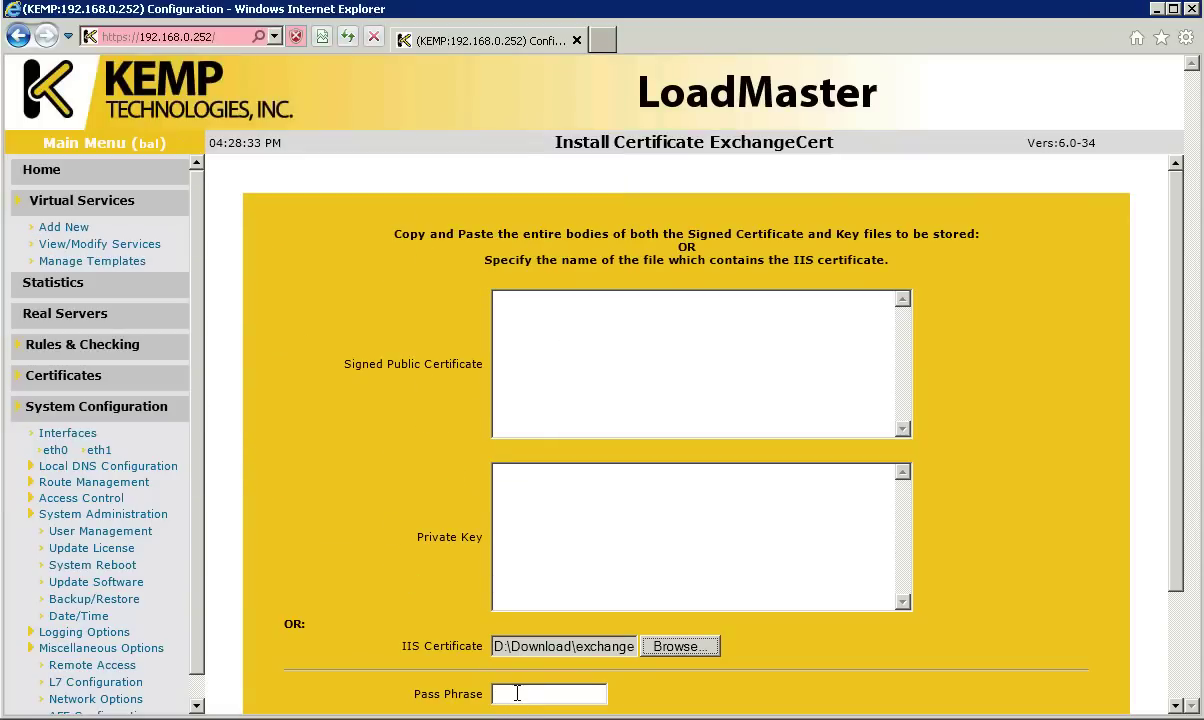
pyautogui.write('•••••••••')
pyautogui.press('Return')
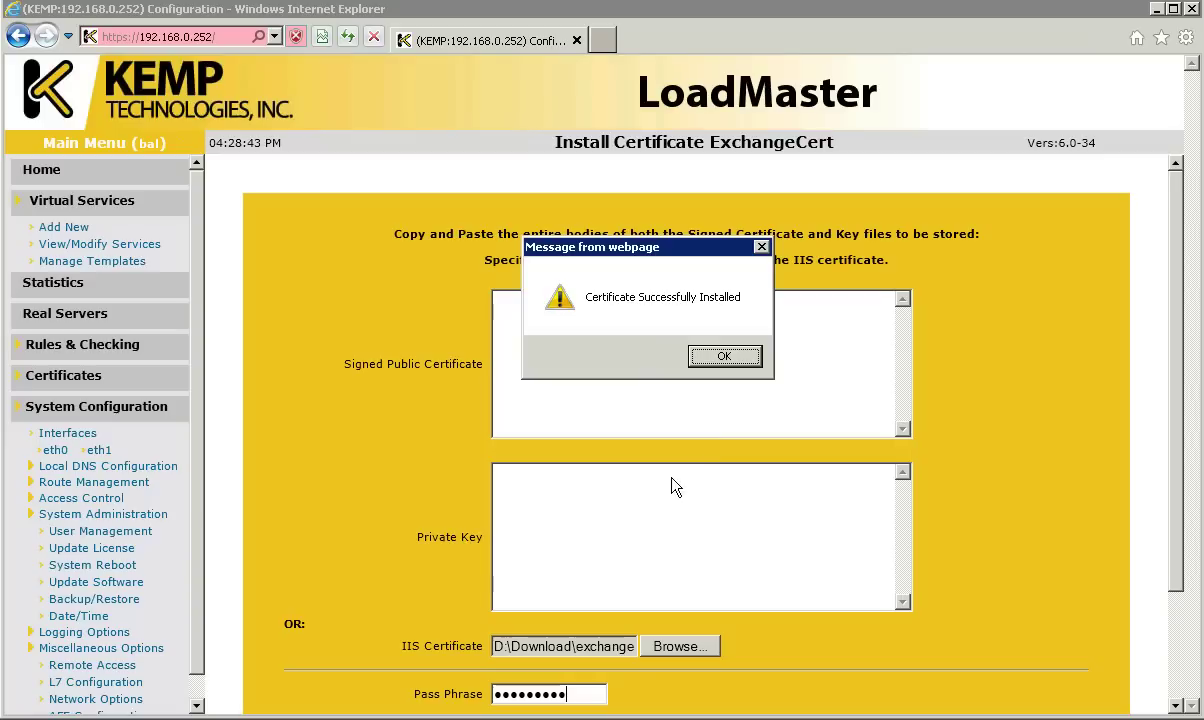
pyautogui.click(717, 361)
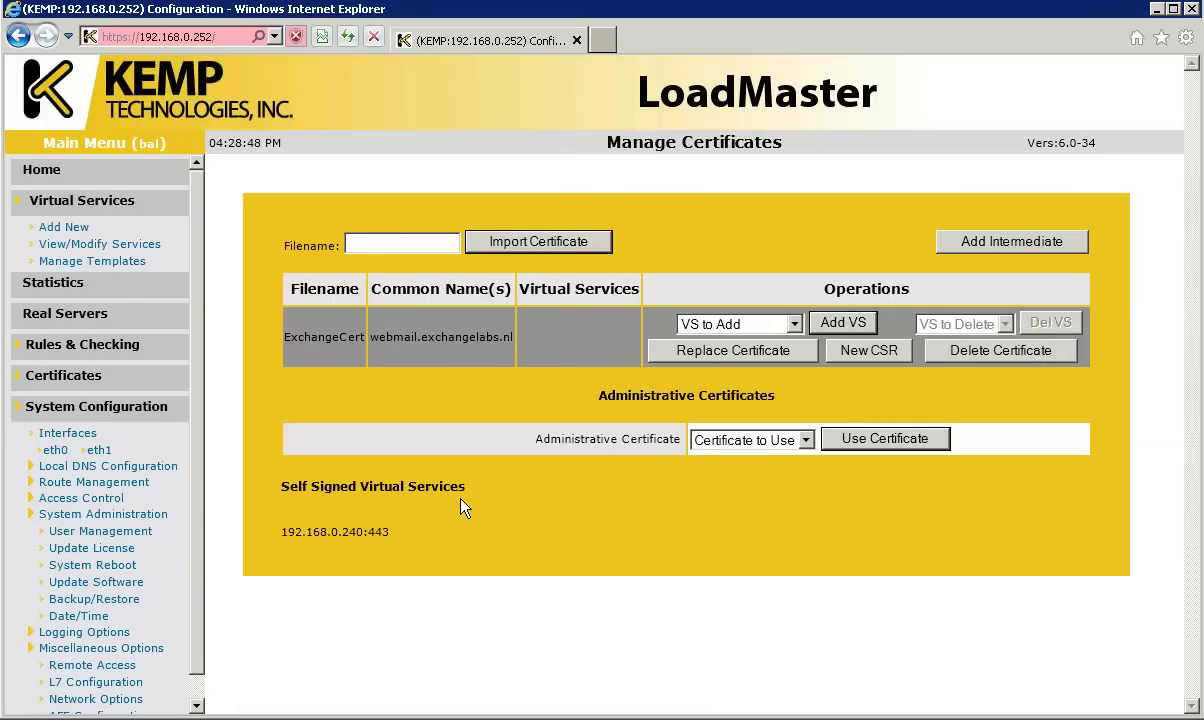
# Step: Assign ExchangeCert to the 192.168.0.240:443 virtual service and return to the Virtual Services list
pyautogui.click(730, 326)
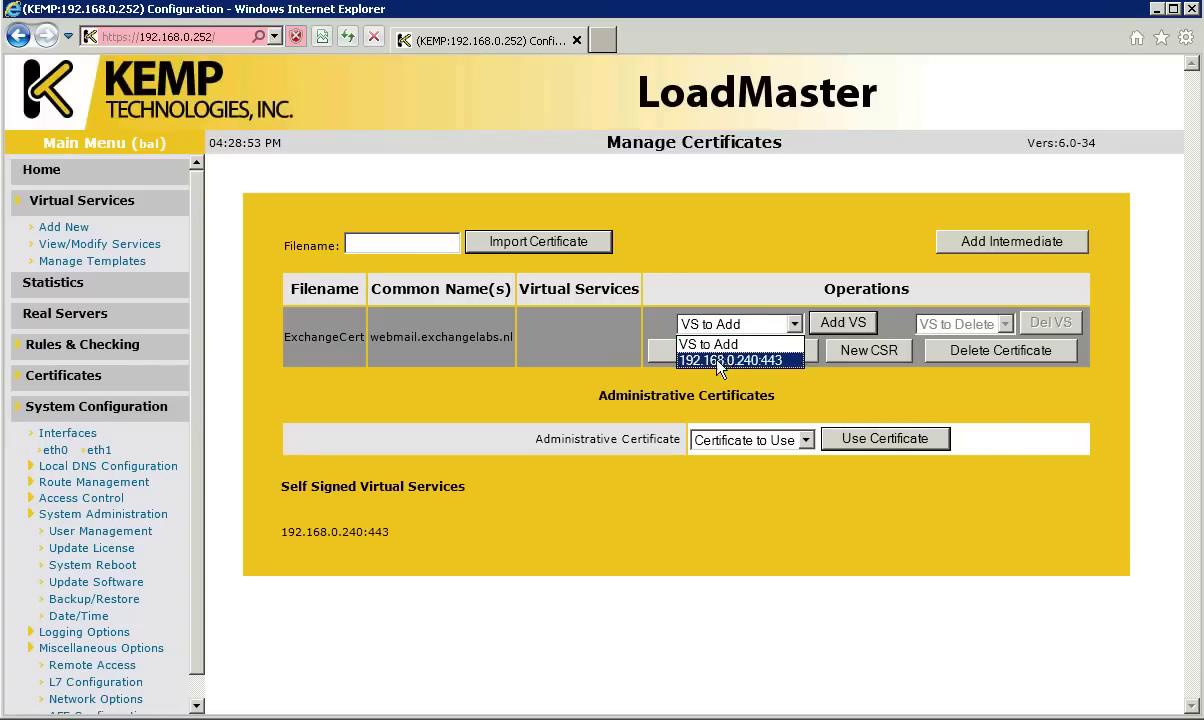
pyautogui.click(728, 360)
pyautogui.click(843, 322)
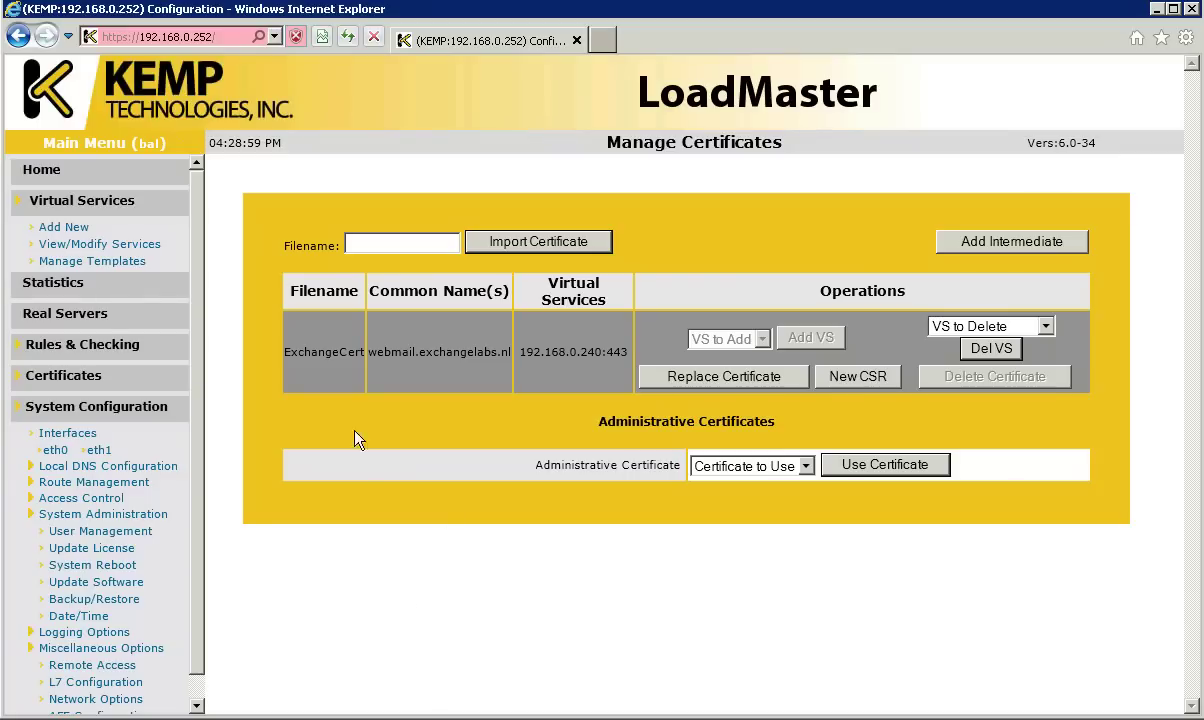
pyautogui.click(100, 244)
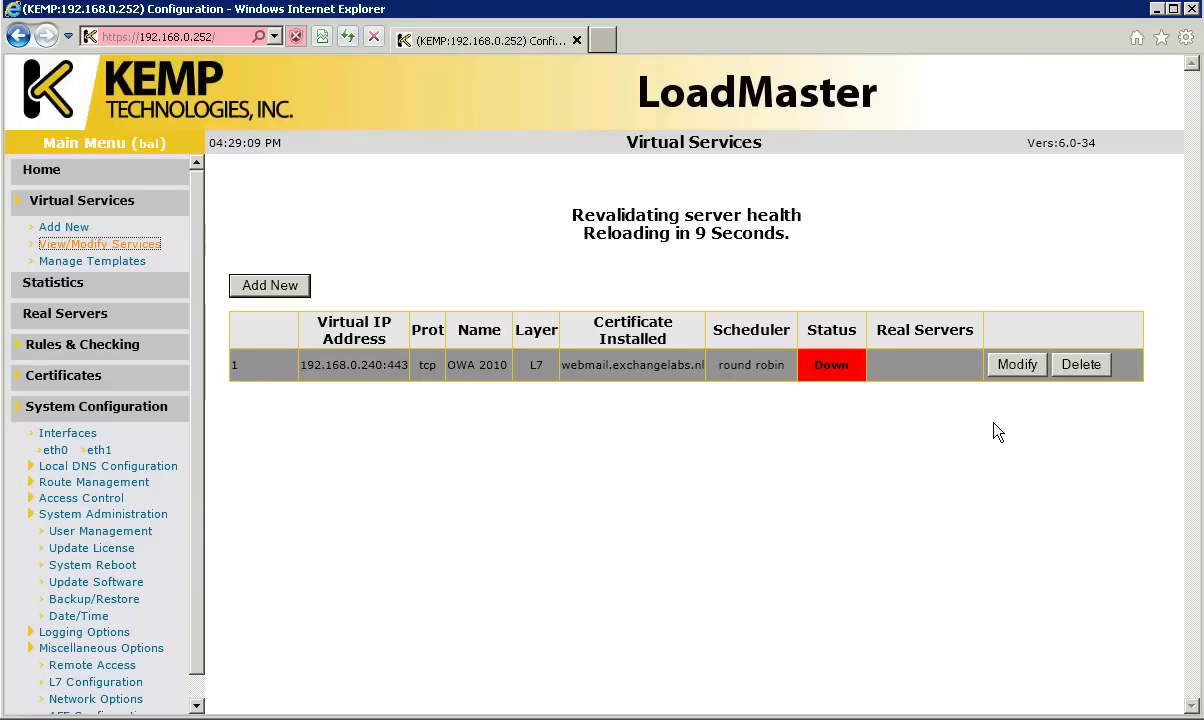
# Step: In the OWA 2010 properties, set the real-server checked port to 80
pyautogui.click(1017, 284)
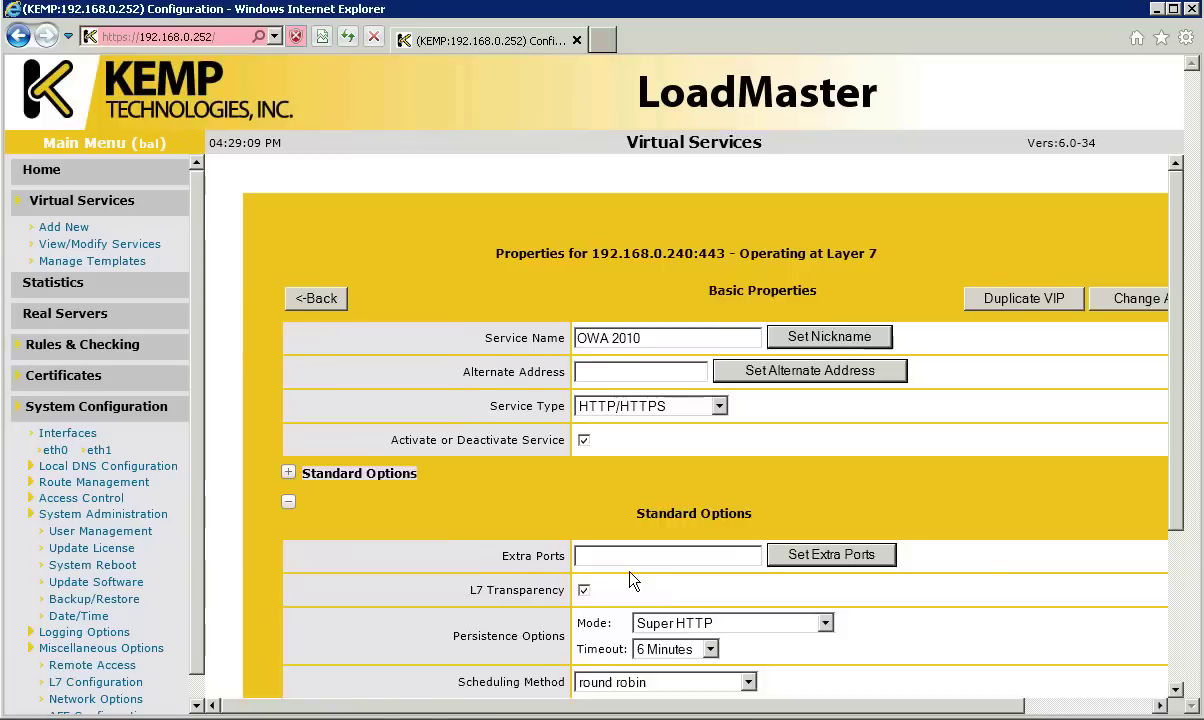
pyautogui.scroll(-5, 1150, 550)
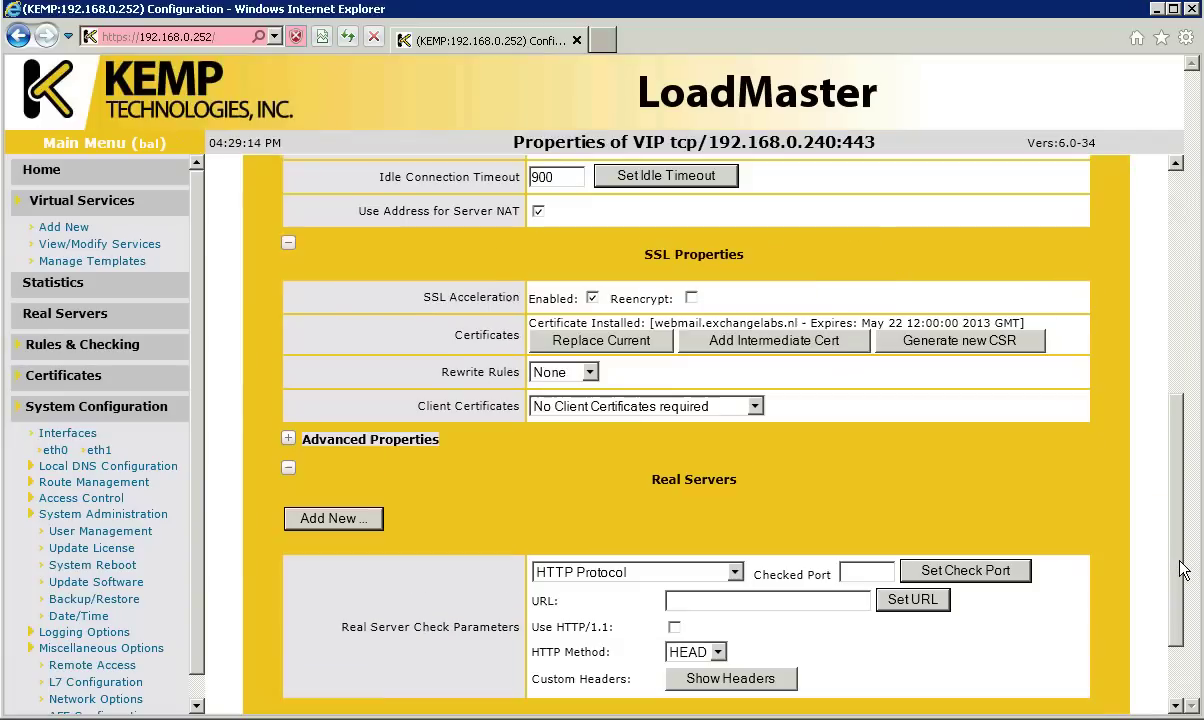
pyautogui.scroll(-1, 1012, 549)
pyautogui.scroll(-1, 1012, 549)
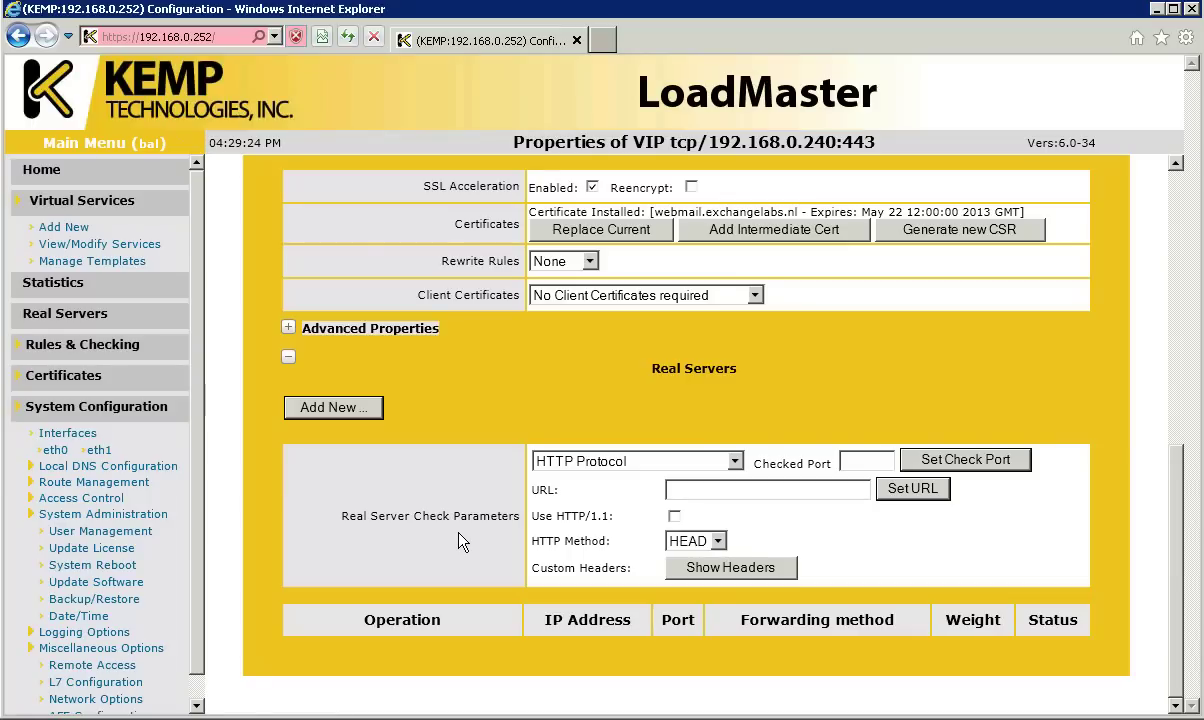
pyautogui.click(866, 462)
pyautogui.write('80')
pyautogui.click(920, 460)
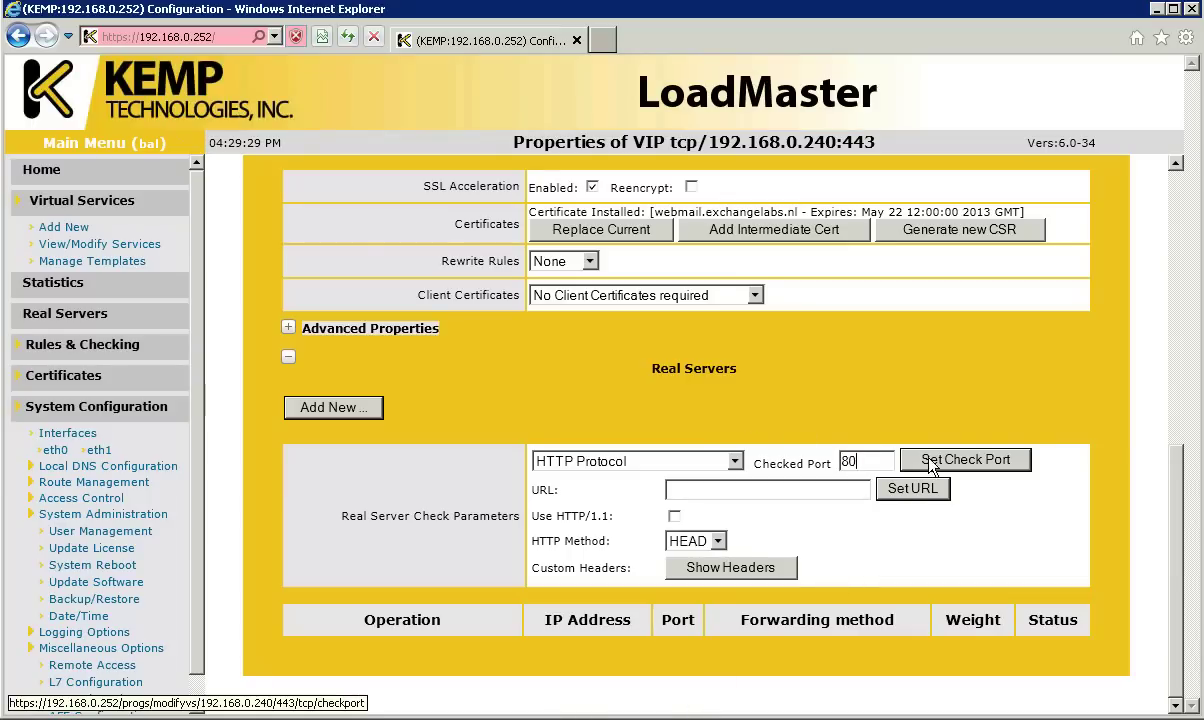
# Step: Set the real-server health-check URL to /owa
pyautogui.scroll(-5, 876, 611)
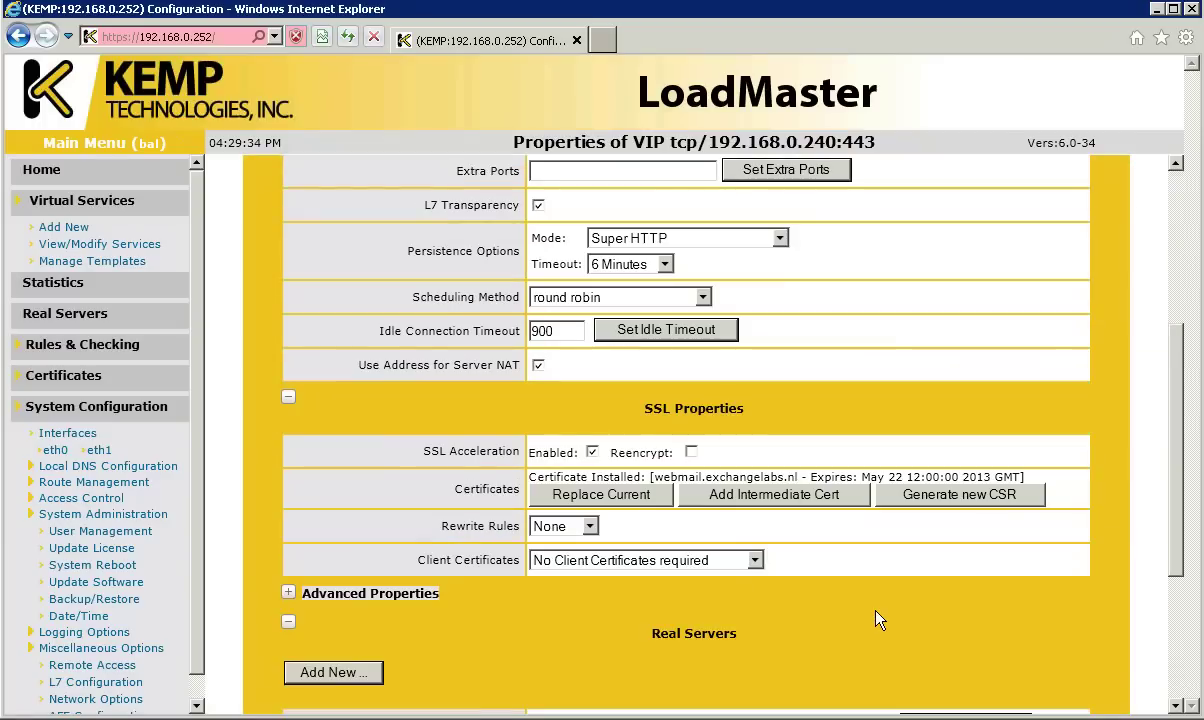
pyautogui.scroll(-1, 680, 663)
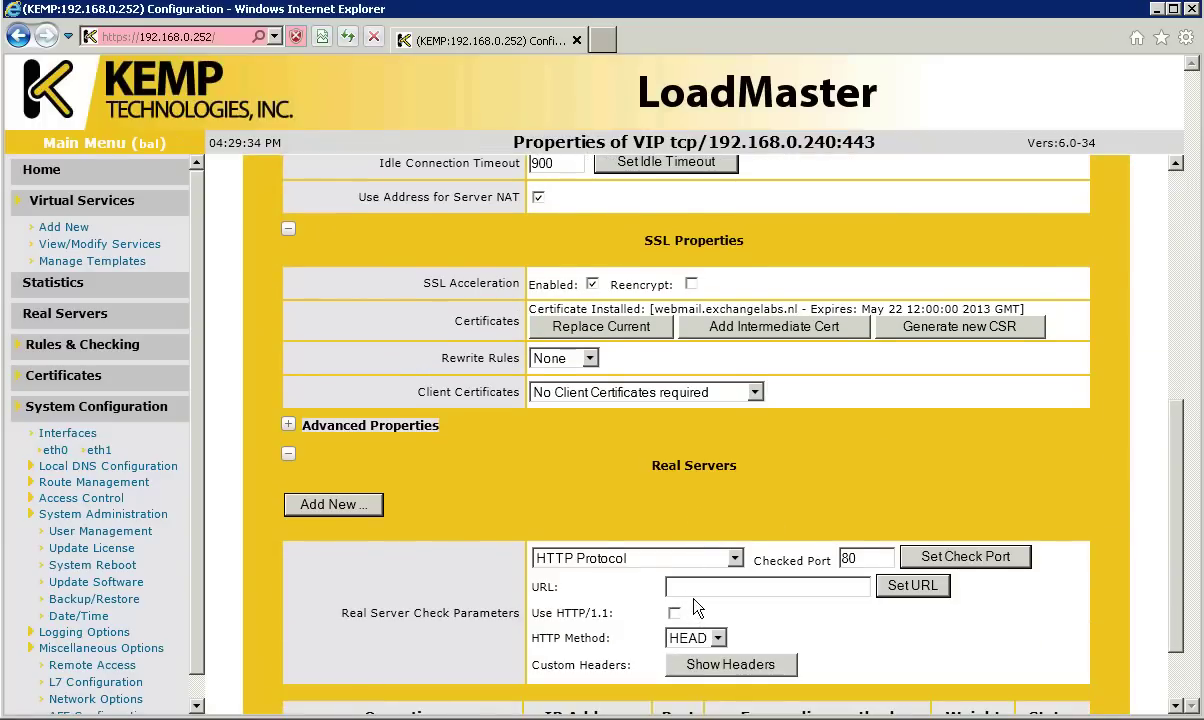
pyautogui.click(688, 588)
pyautogui.write('/owa')
pyautogui.click(913, 590)
pyautogui.click(1181, 661)
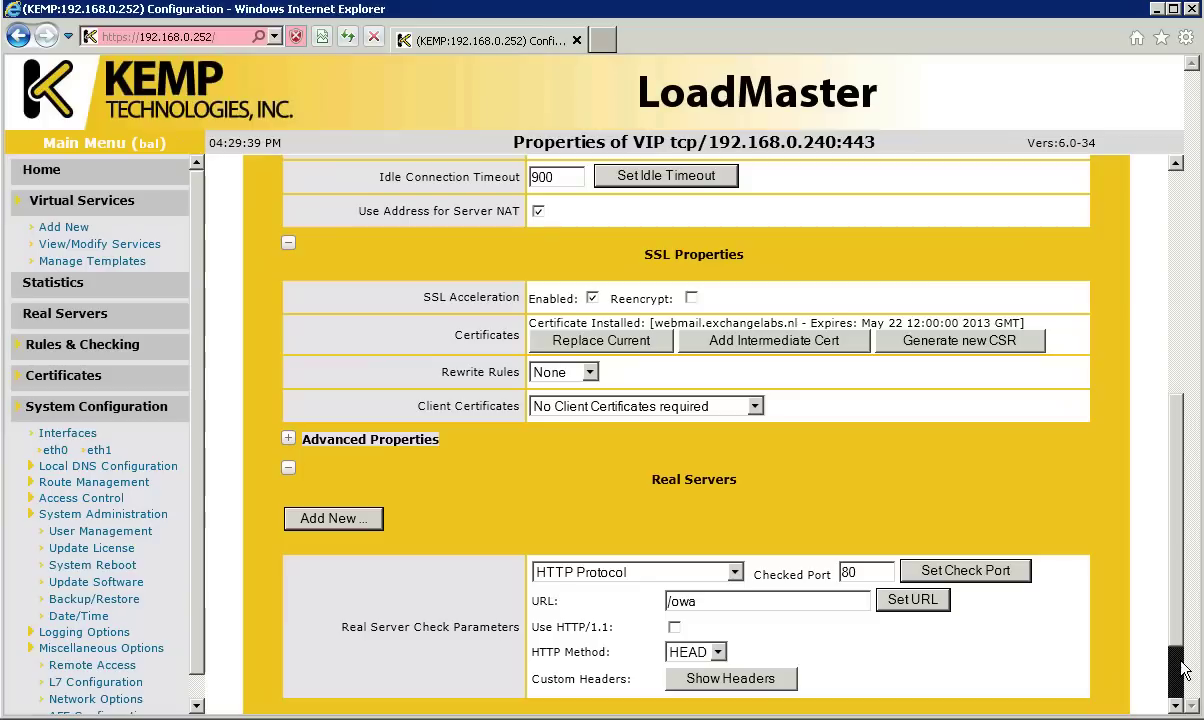
pyautogui.click(1181, 661)
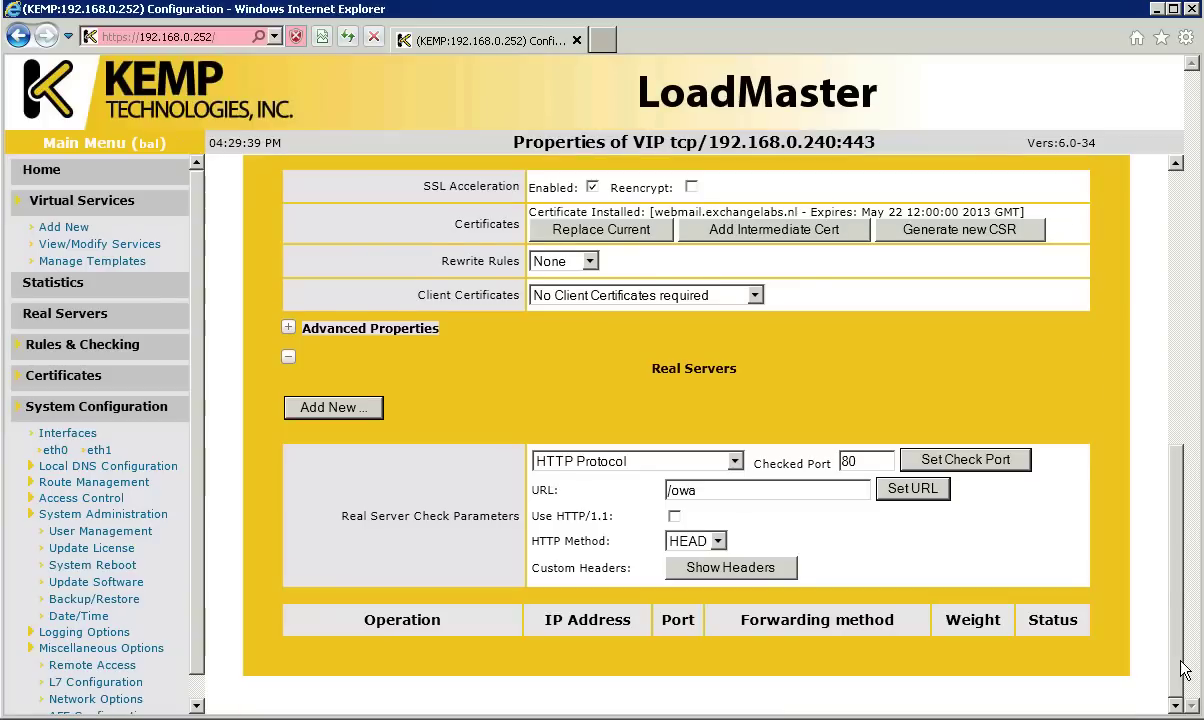
# Step: Add real servers 192.168.0.32 and 192.168.0.42, then check the service status in the list
pyautogui.click(345, 408)
pyautogui.write('192.168.0.32')
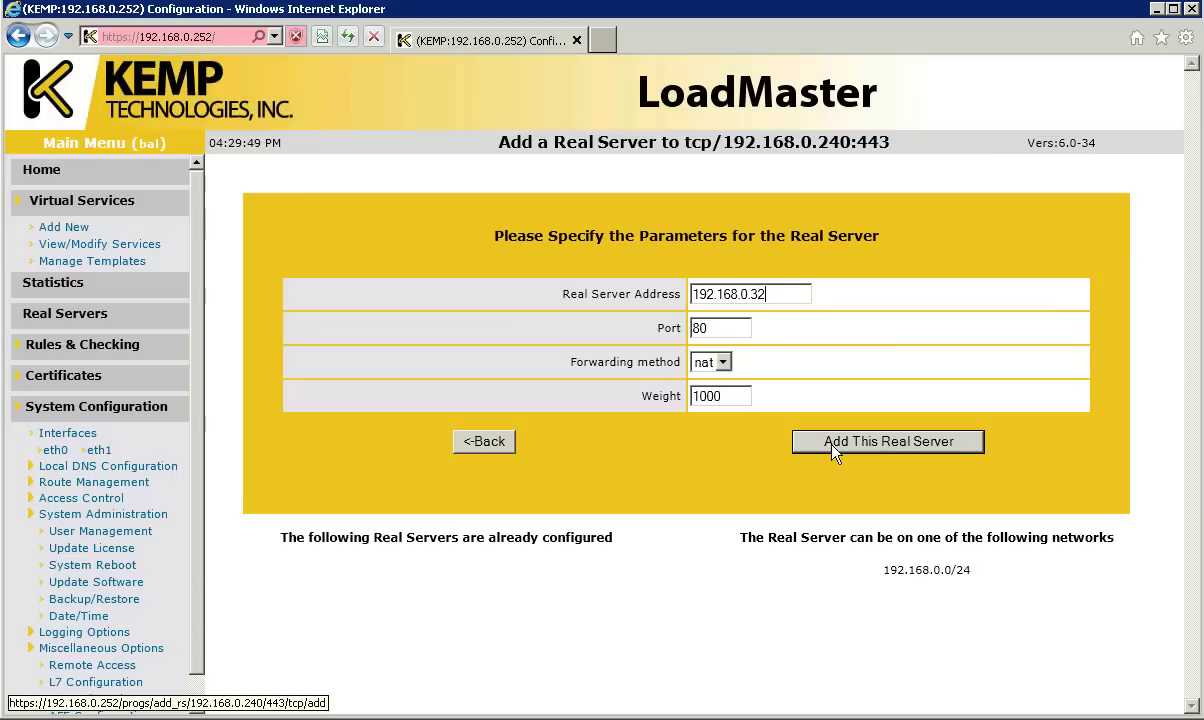
pyautogui.click(834, 446)
pyautogui.click(738, 362)
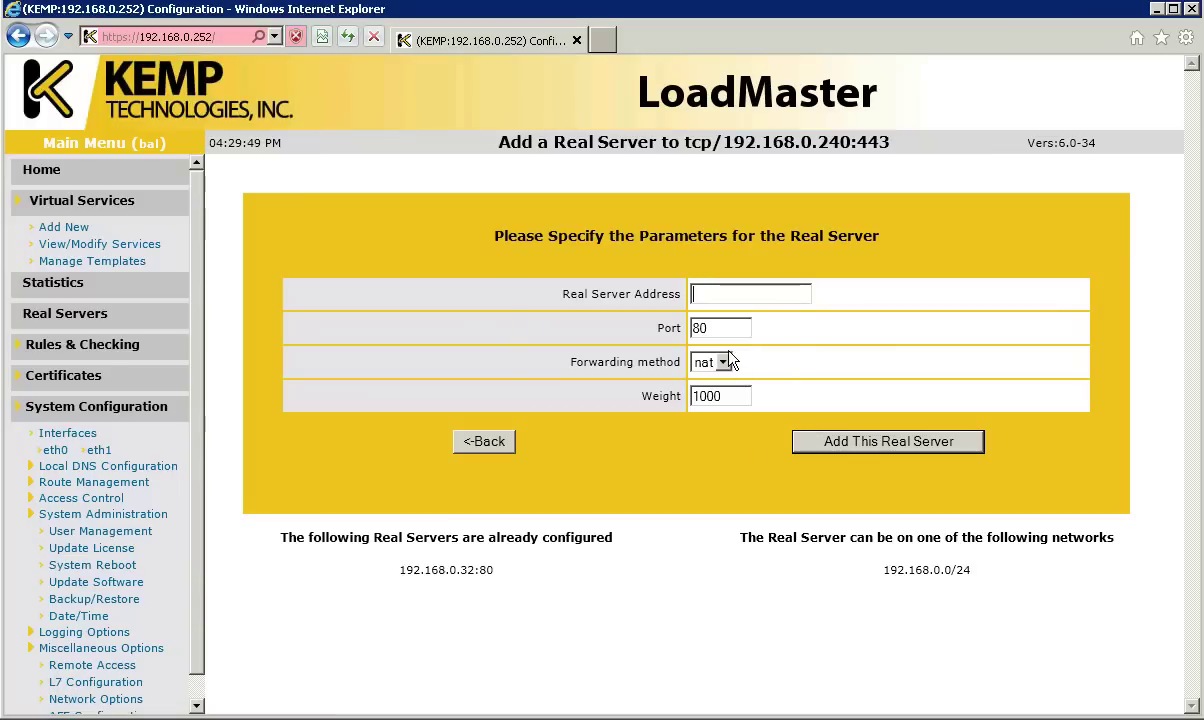
pyautogui.write('192.168.0.42')
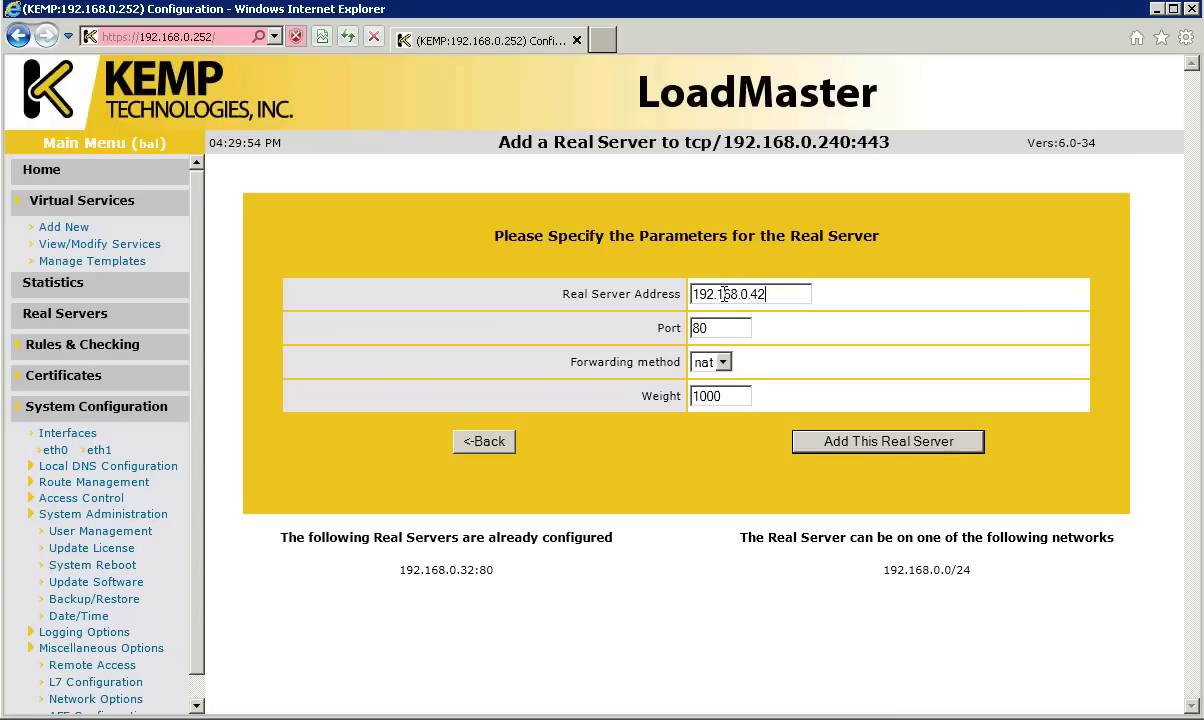
pyautogui.click(860, 450)
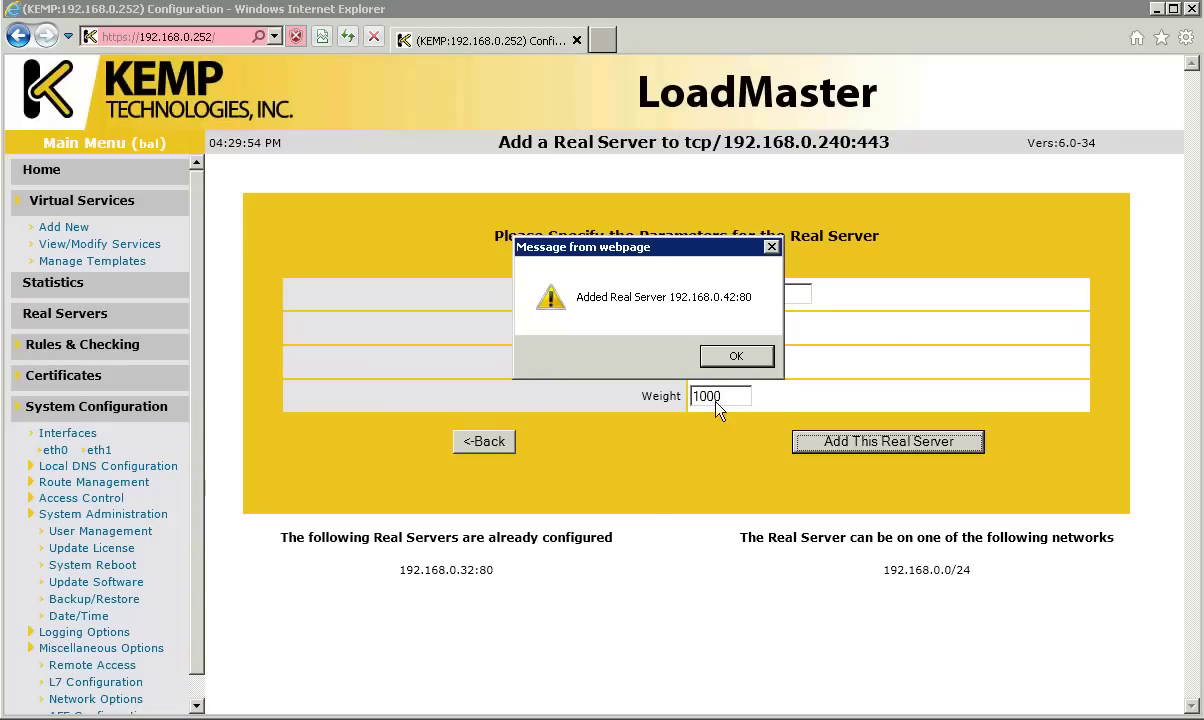
pyautogui.click(731, 360)
pyautogui.click(133, 240)
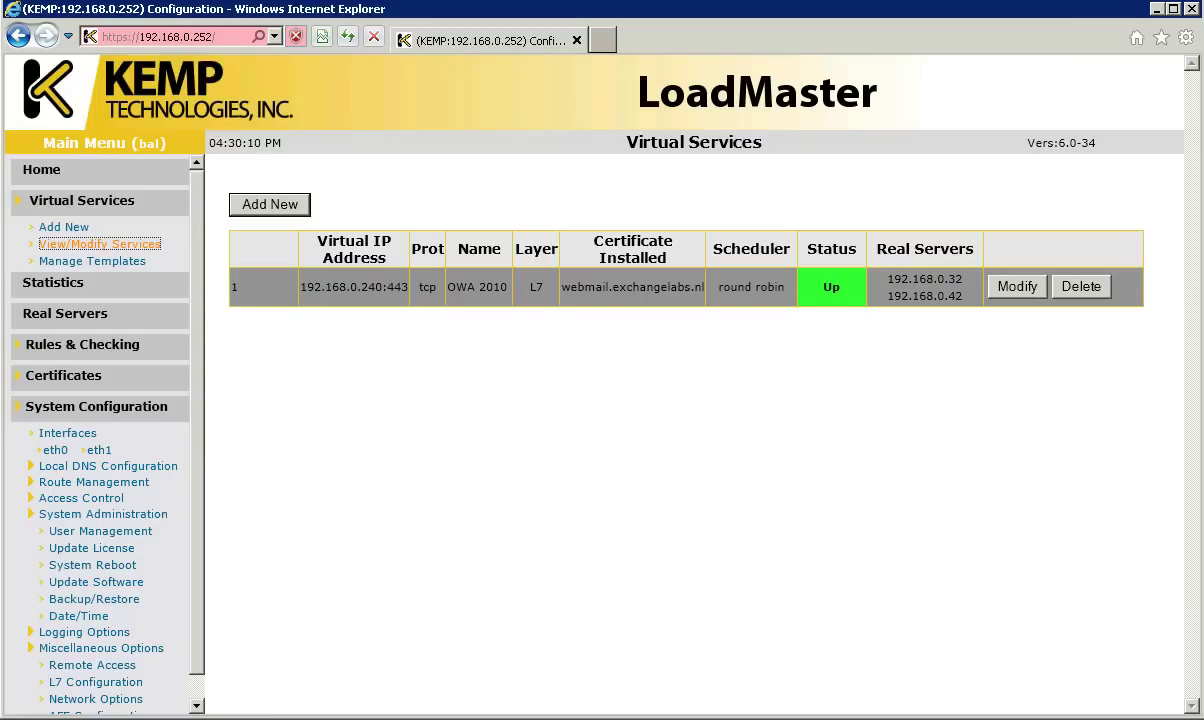
pyautogui.rightClick(60, 719)
pyautogui.click(57, 717)
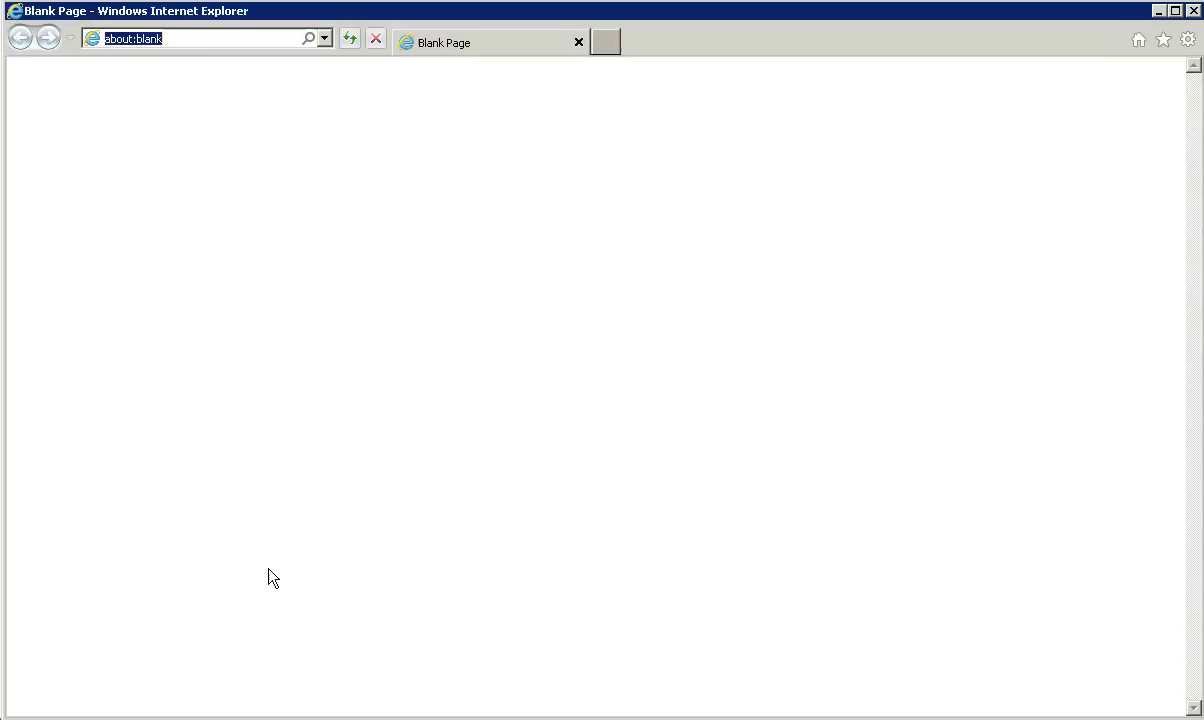
pyautogui.write('web')
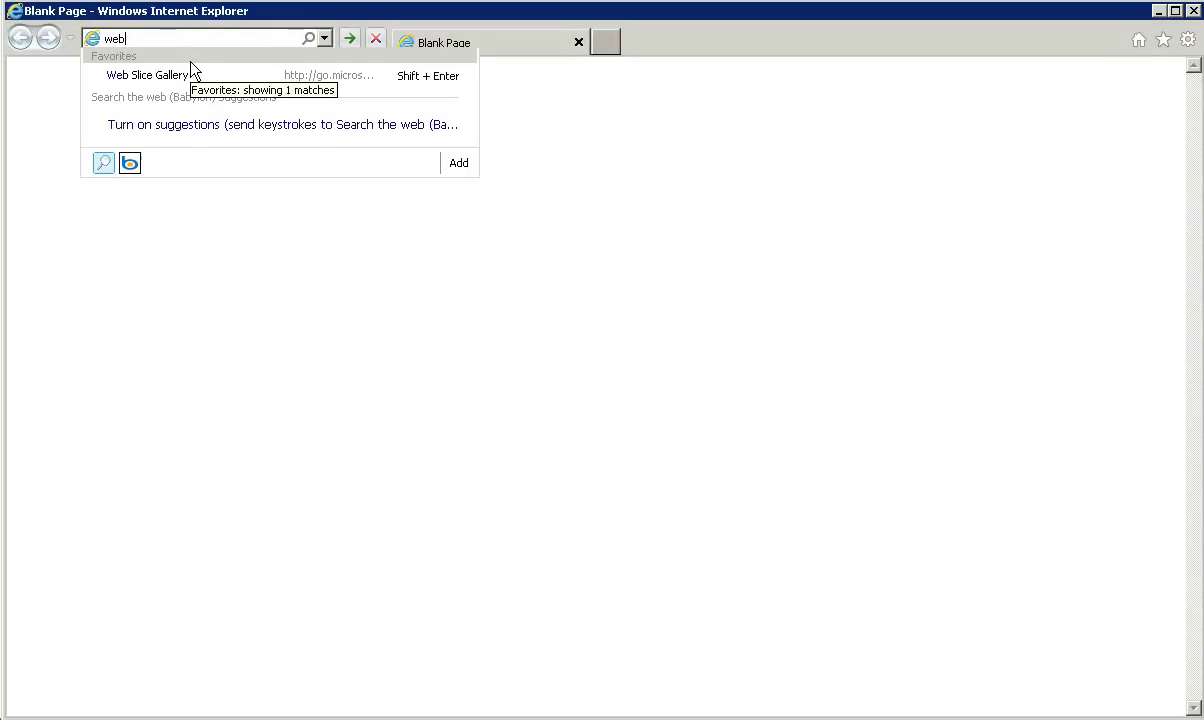
pyautogui.write('mail.exchangelabs.nl/owa')
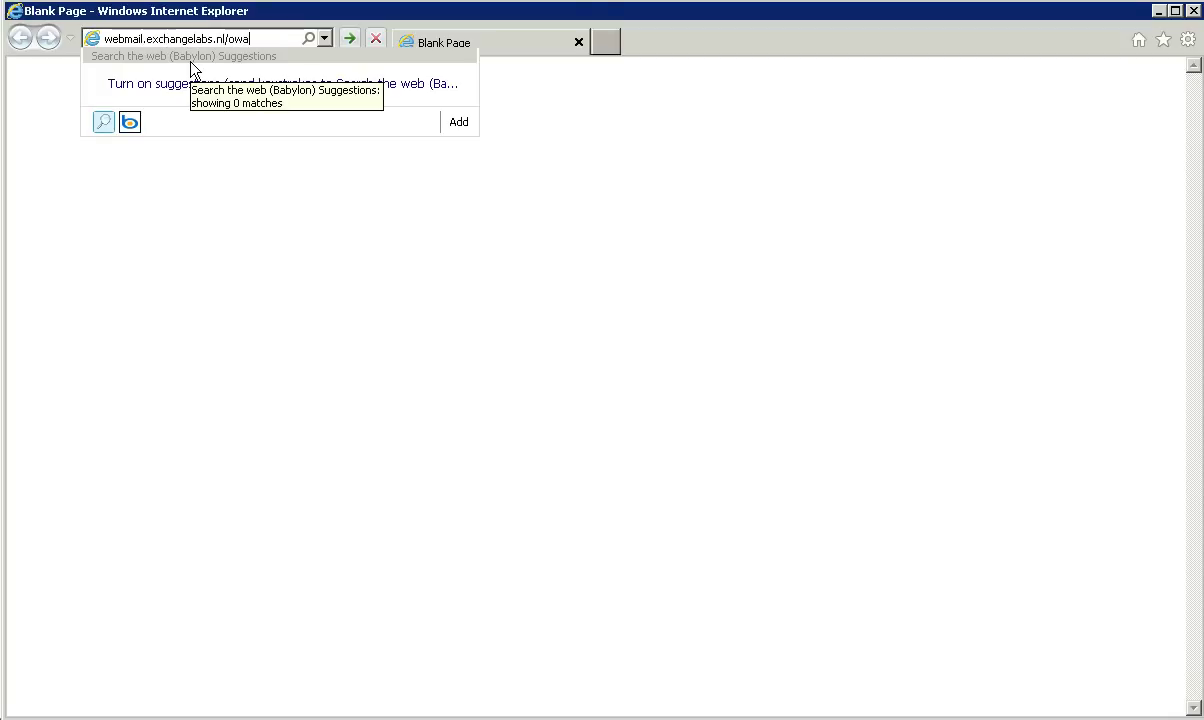
pyautogui.press('Home')
pyautogui.write('https')
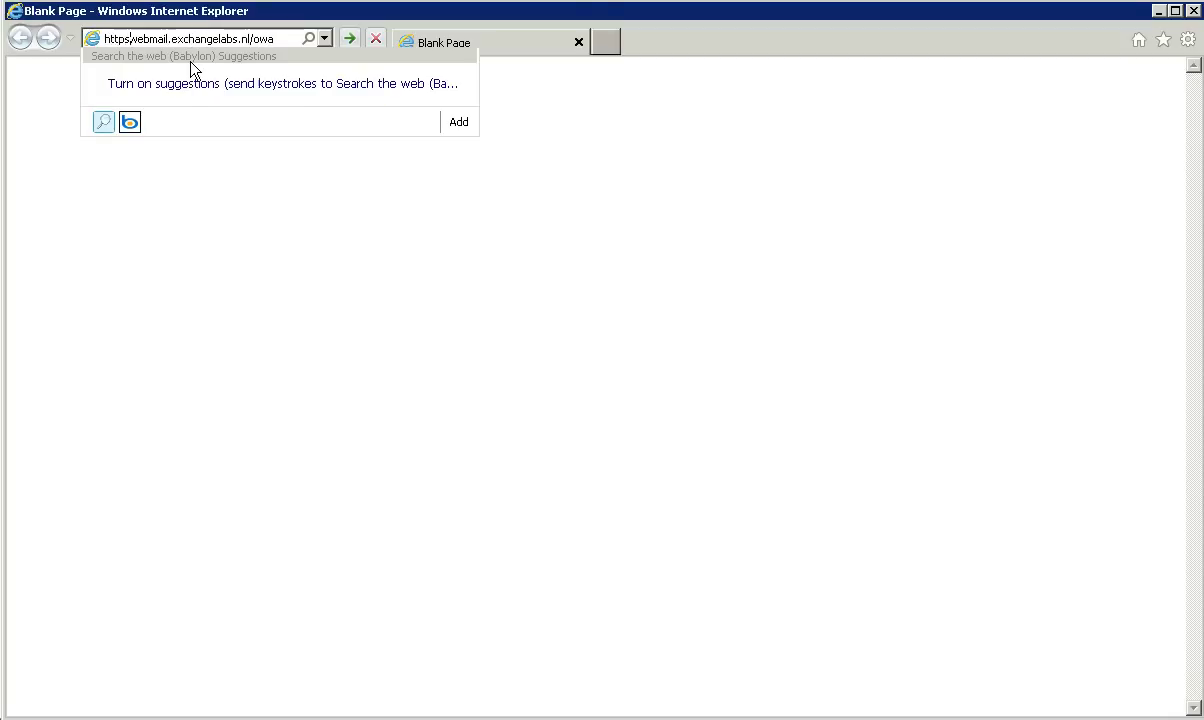
pyautogui.write('://')
pyautogui.press('Return')
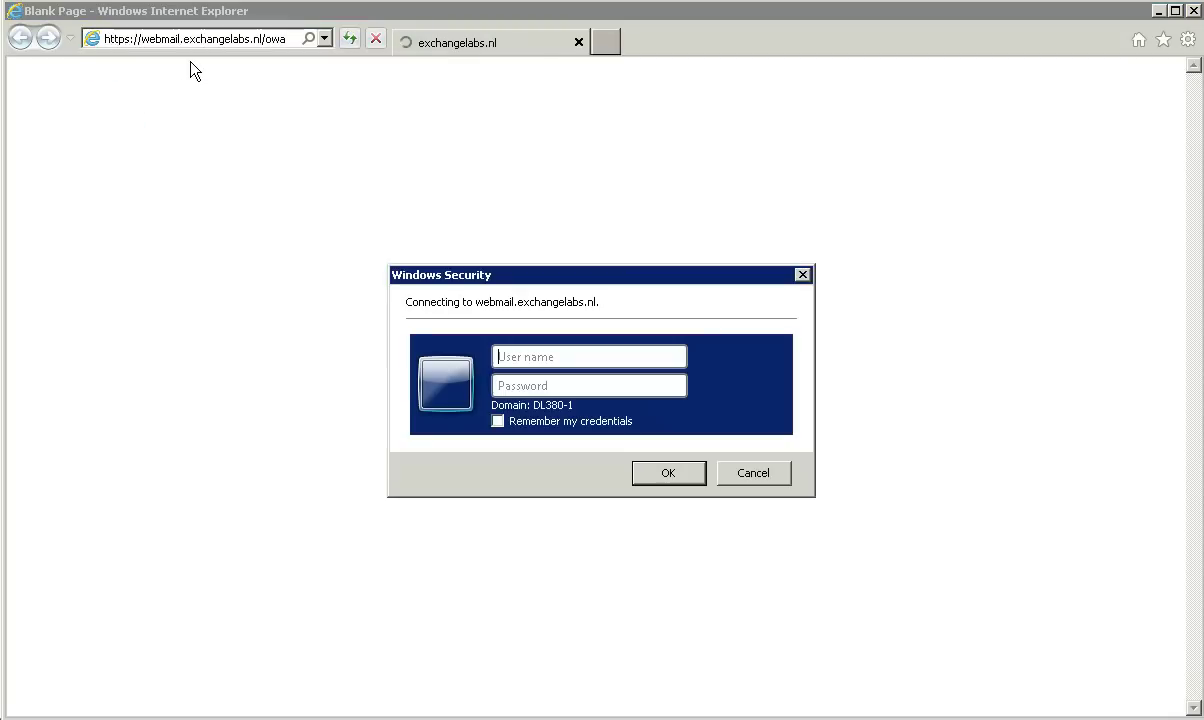
pyautogui.press('Tab')
pyautogui.write('********')
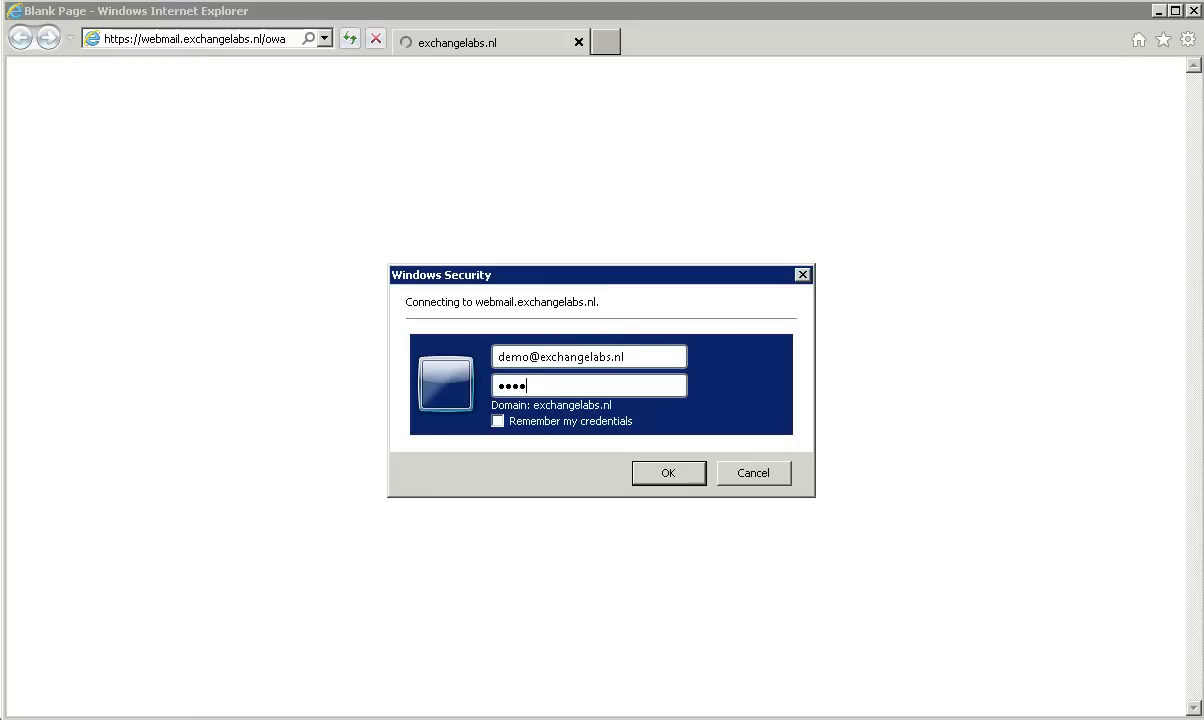
pyautogui.write('*****')
pyautogui.press('Return')
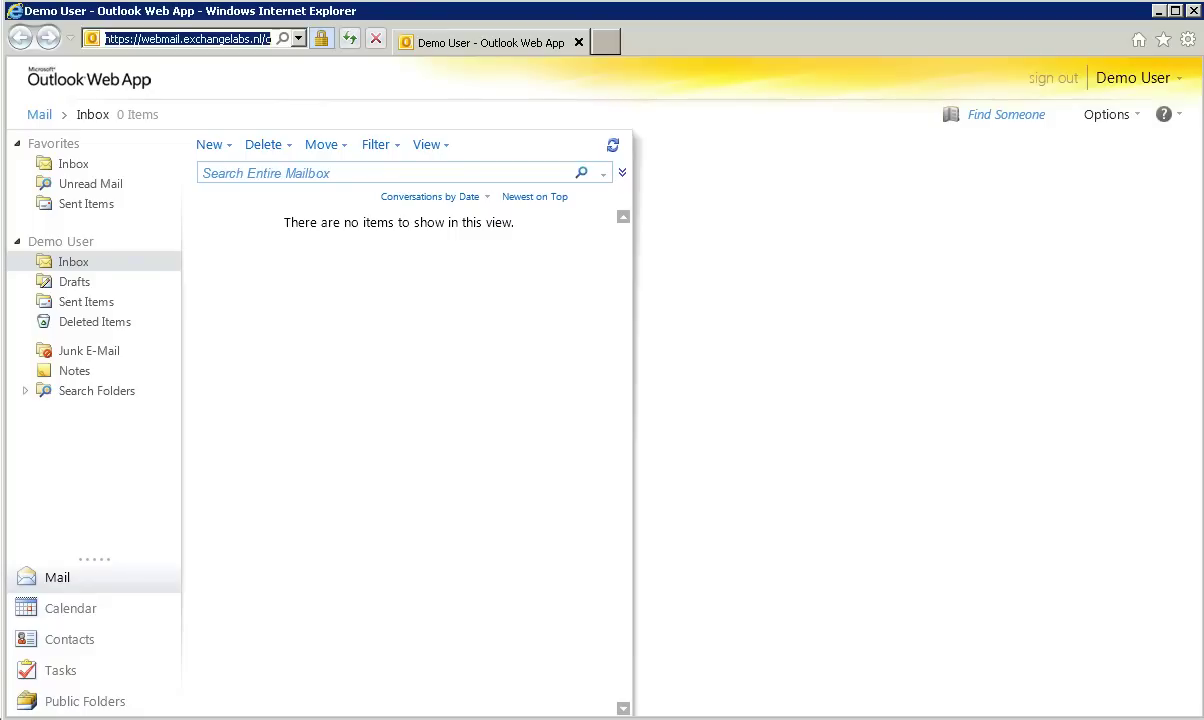
# Step: Check Help > About for the Client Access server (EXCH01.wesselius.local), then sign out
pyautogui.click(1166, 118)
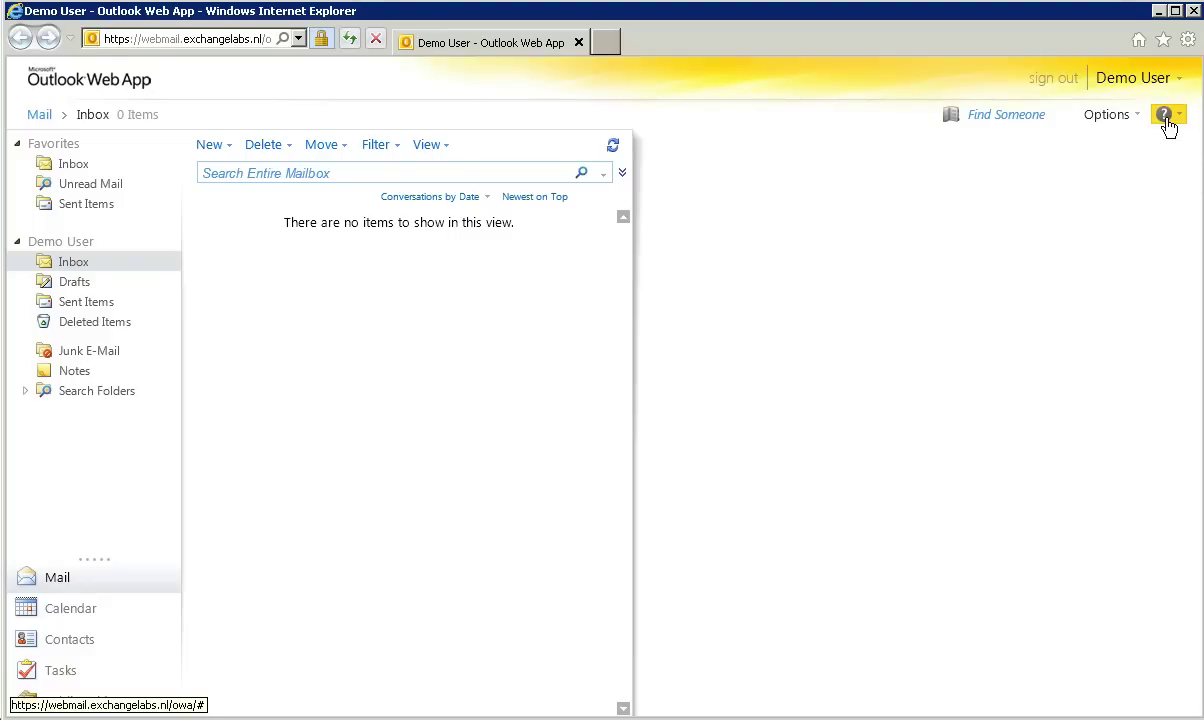
pyautogui.click(1160, 160)
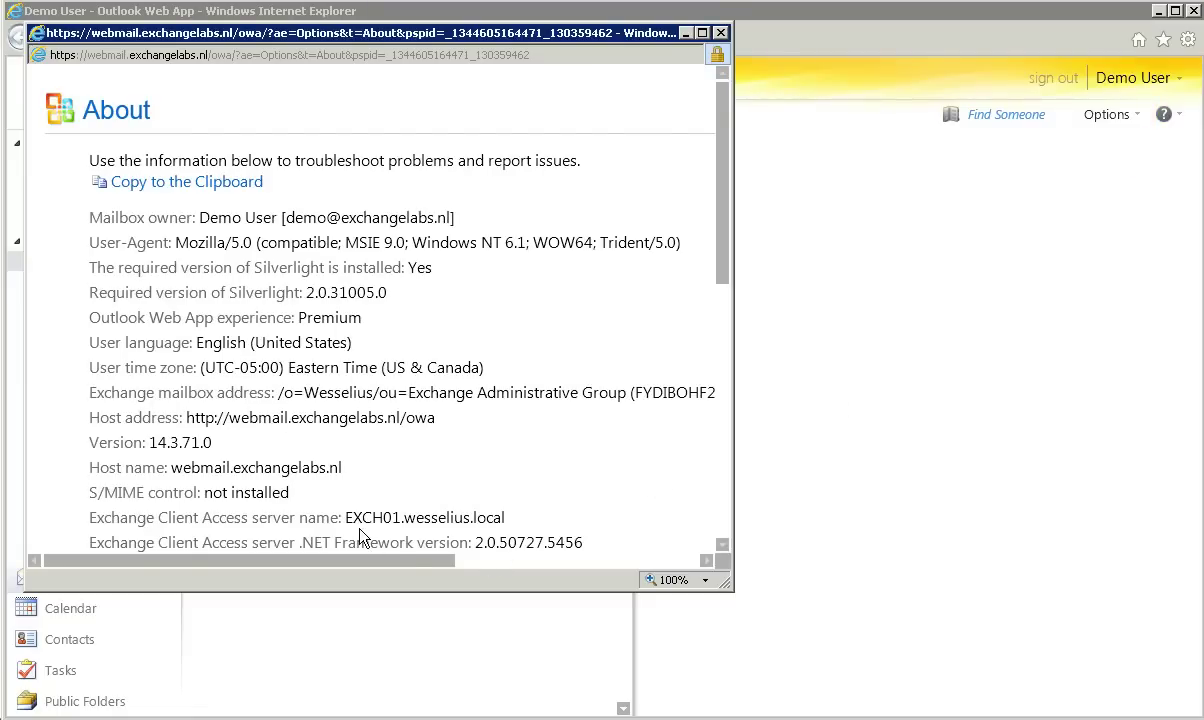
pyautogui.click(722, 34)
pyautogui.click(1047, 80)
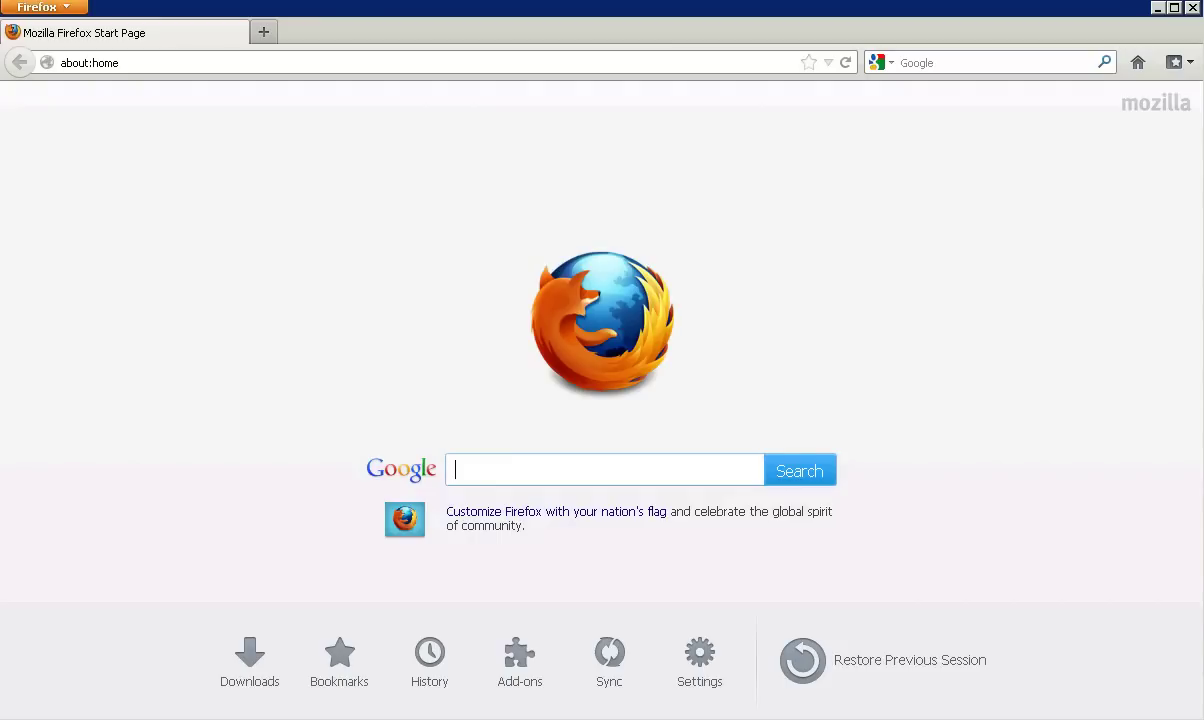
pyautogui.click(184, 66)
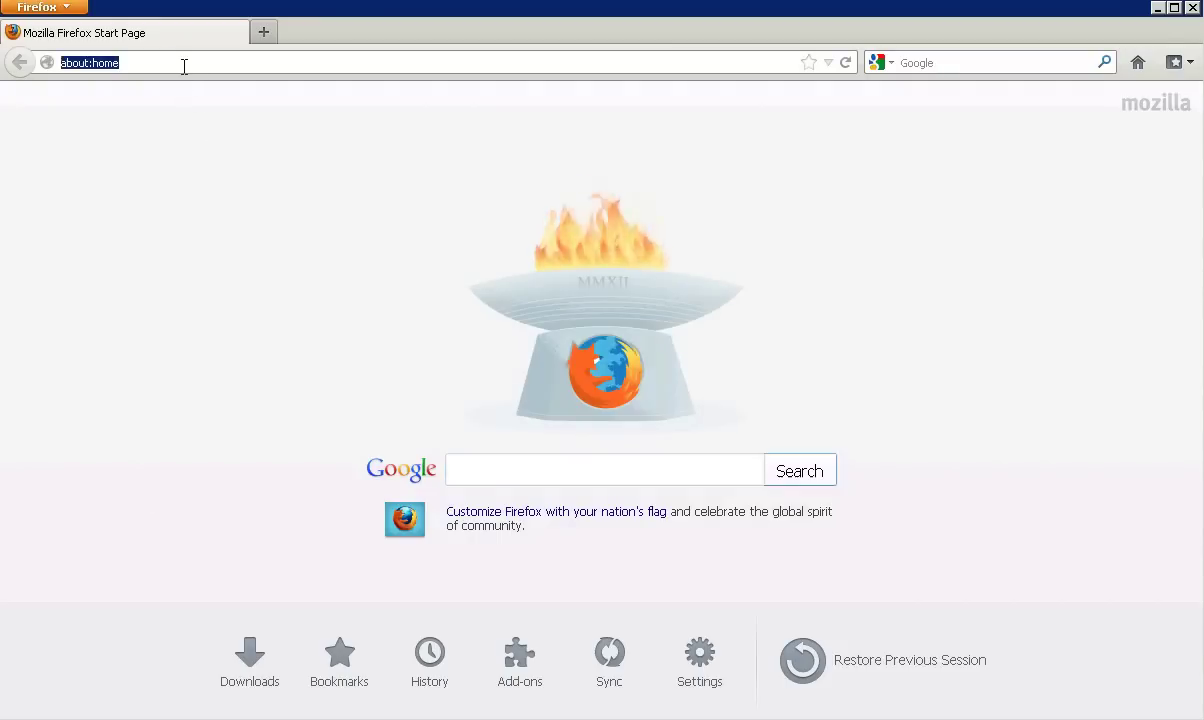
pyautogui.write('https:')
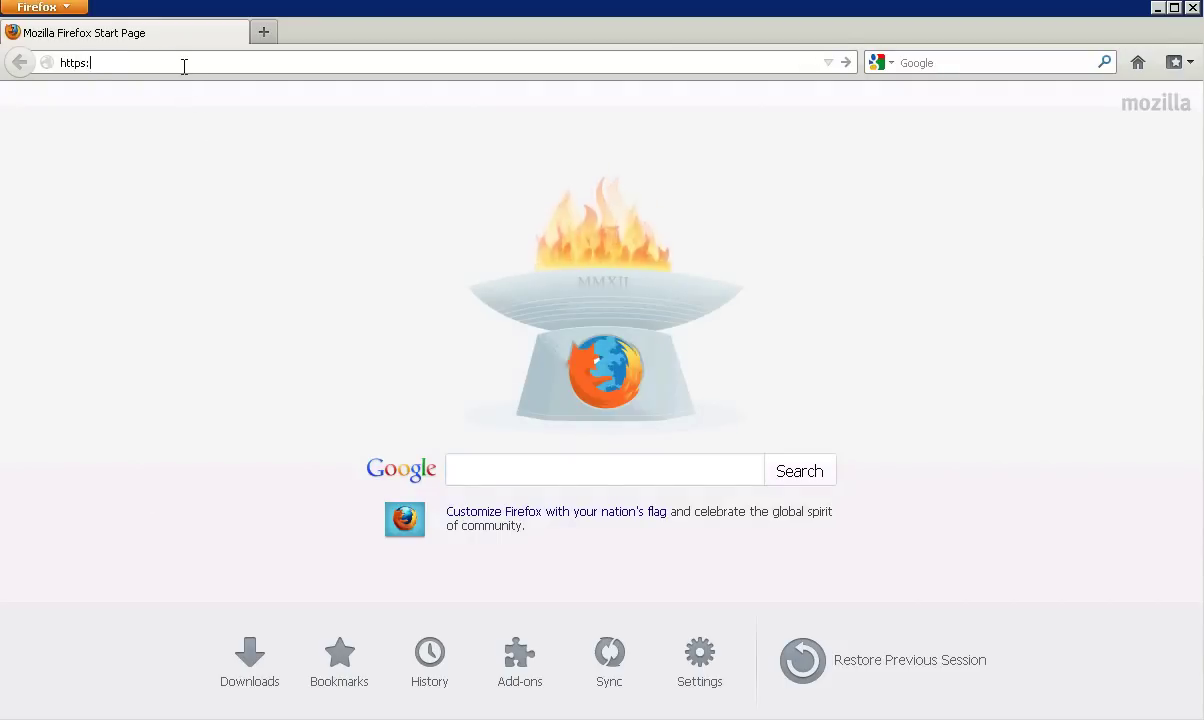
pyautogui.write('//webmail.exchangelabs.nl/')
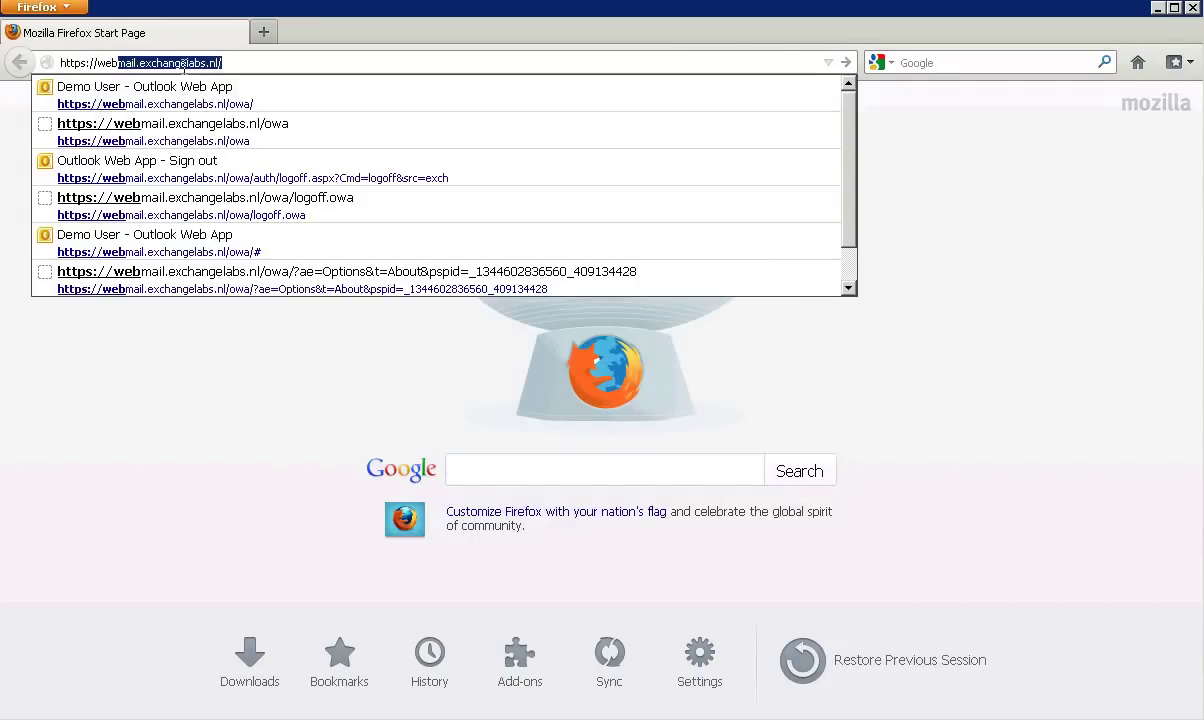
pyautogui.press('Down')
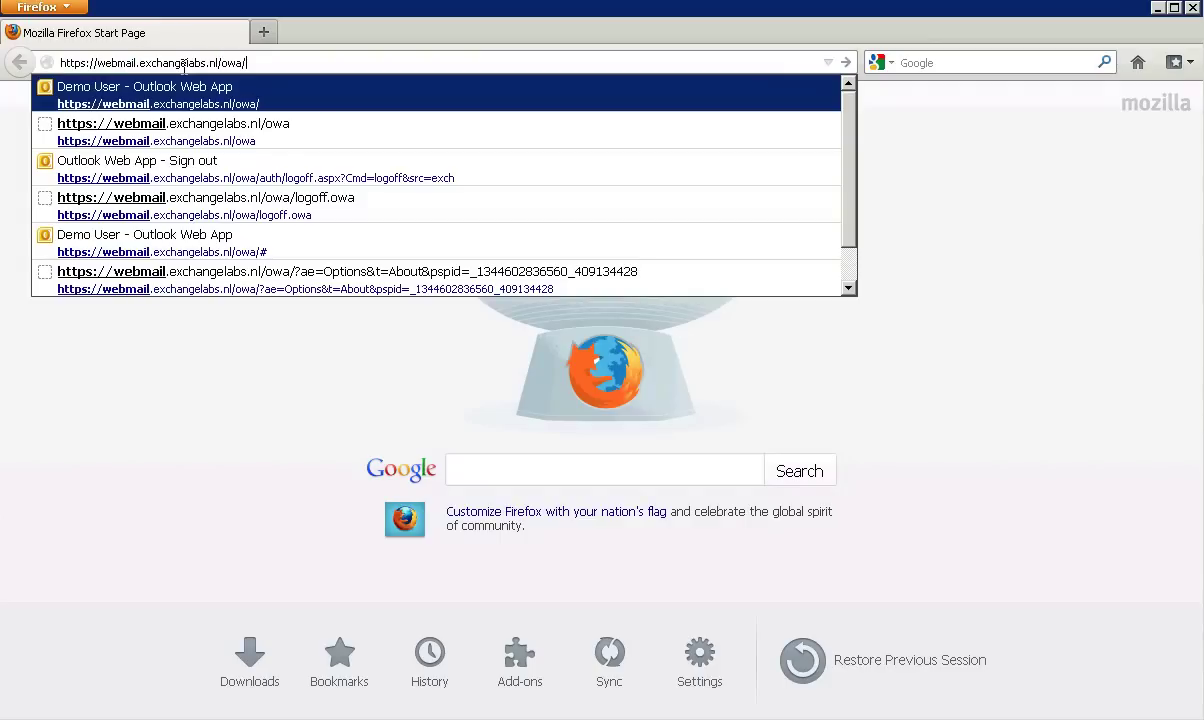
pyautogui.press('Return')
pyautogui.press('Tab')
pyautogui.write('************')
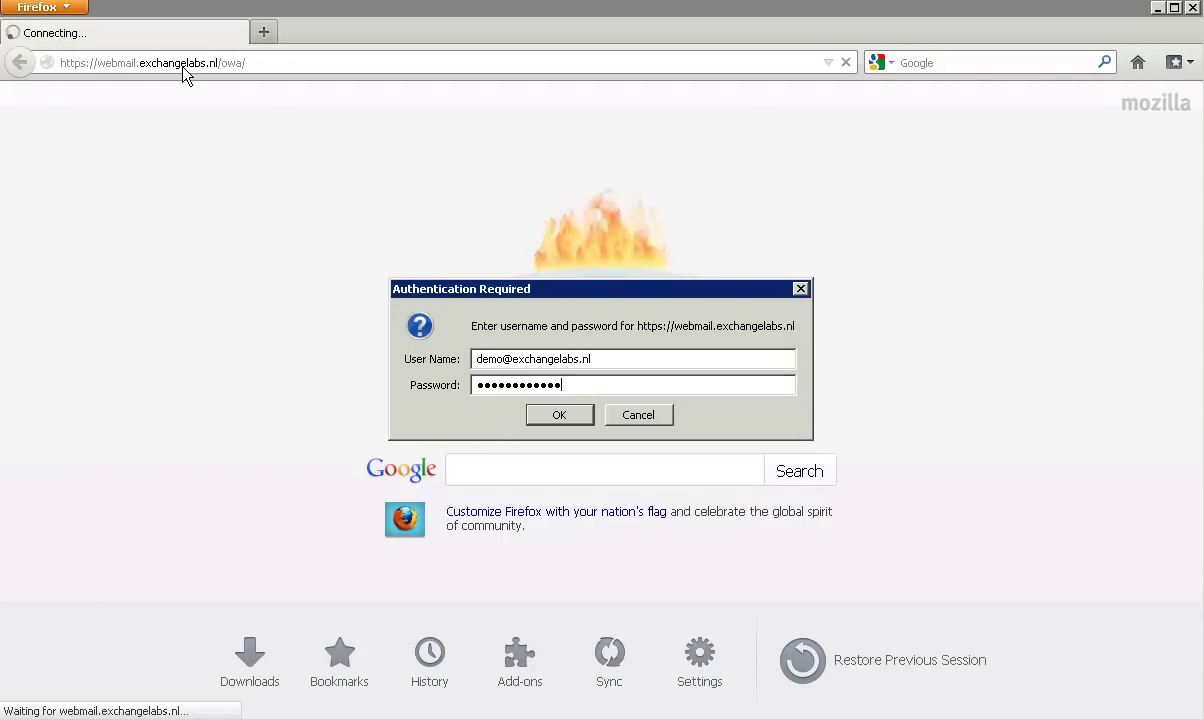
pyautogui.press('Return')
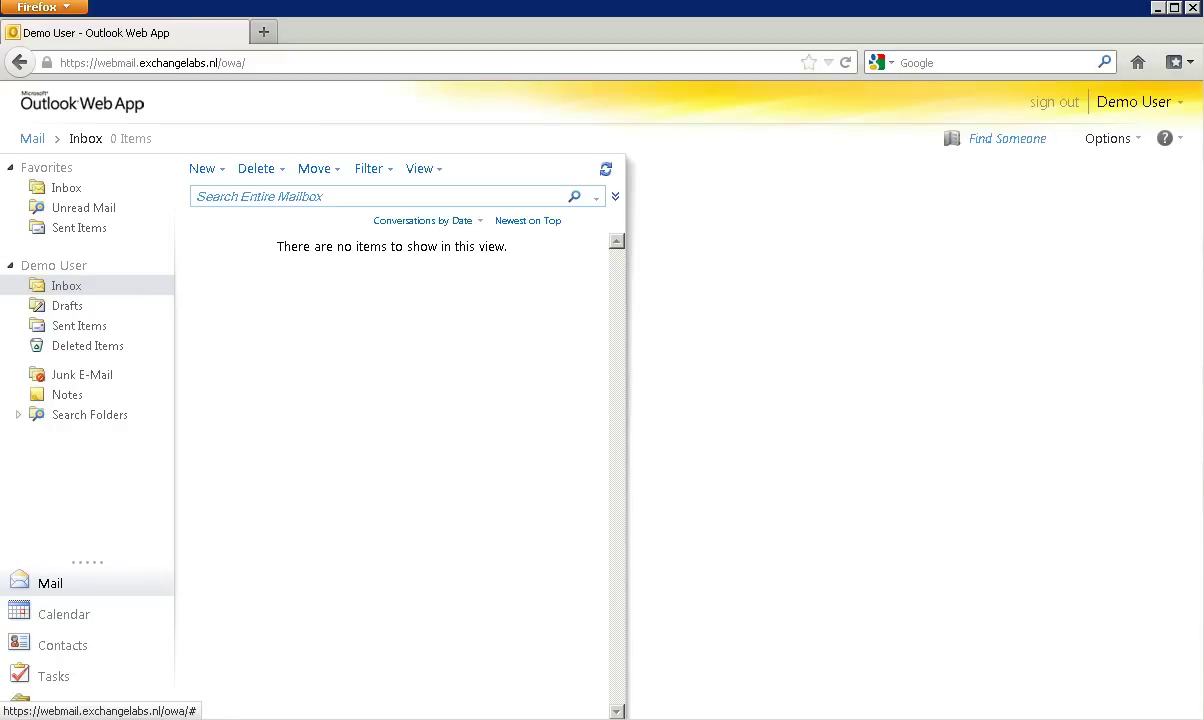
# Step: Read the Client Access server (EXCH02.wesselius.local) in Help > About, sign out and close Firefox
pyautogui.click(1164, 142)
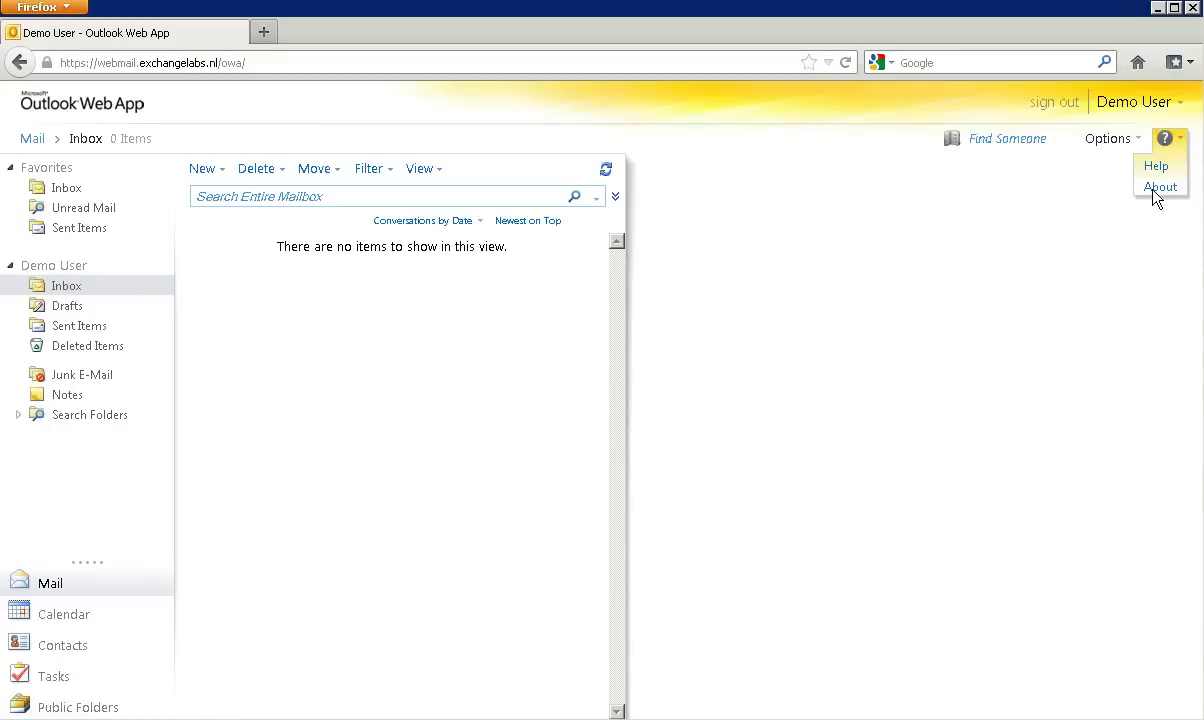
pyautogui.click(1158, 188)
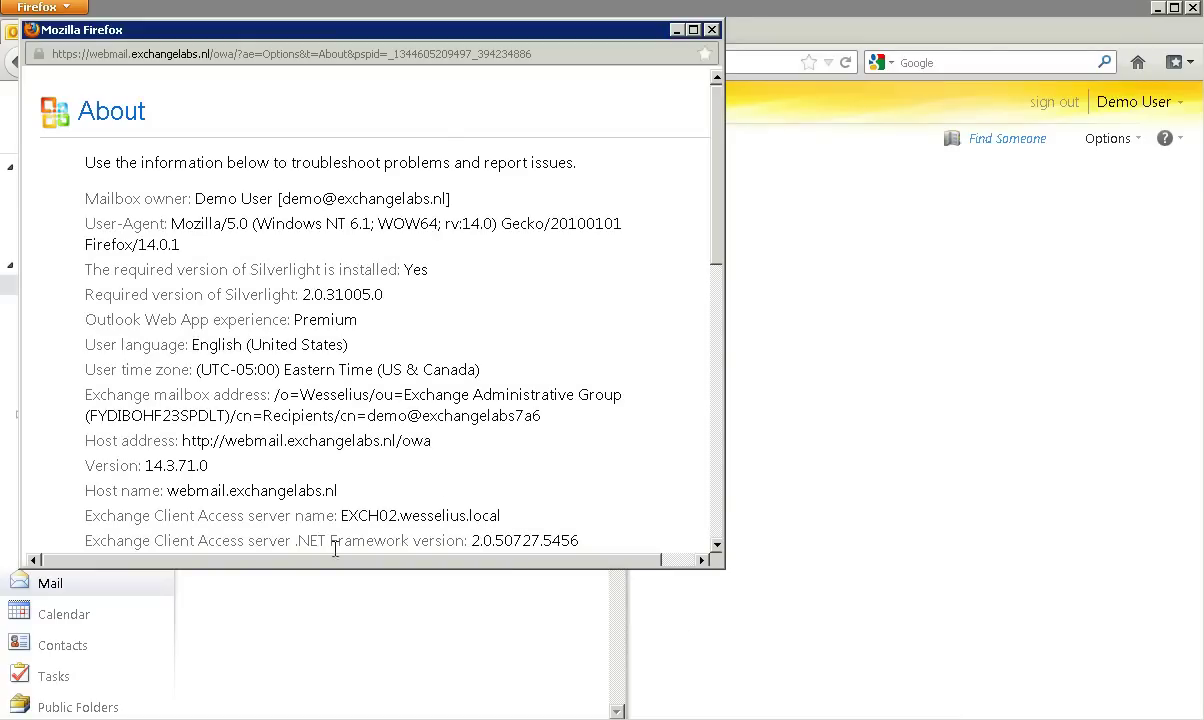
pyautogui.moveTo(457, 514); pyautogui.dragTo(341, 515)
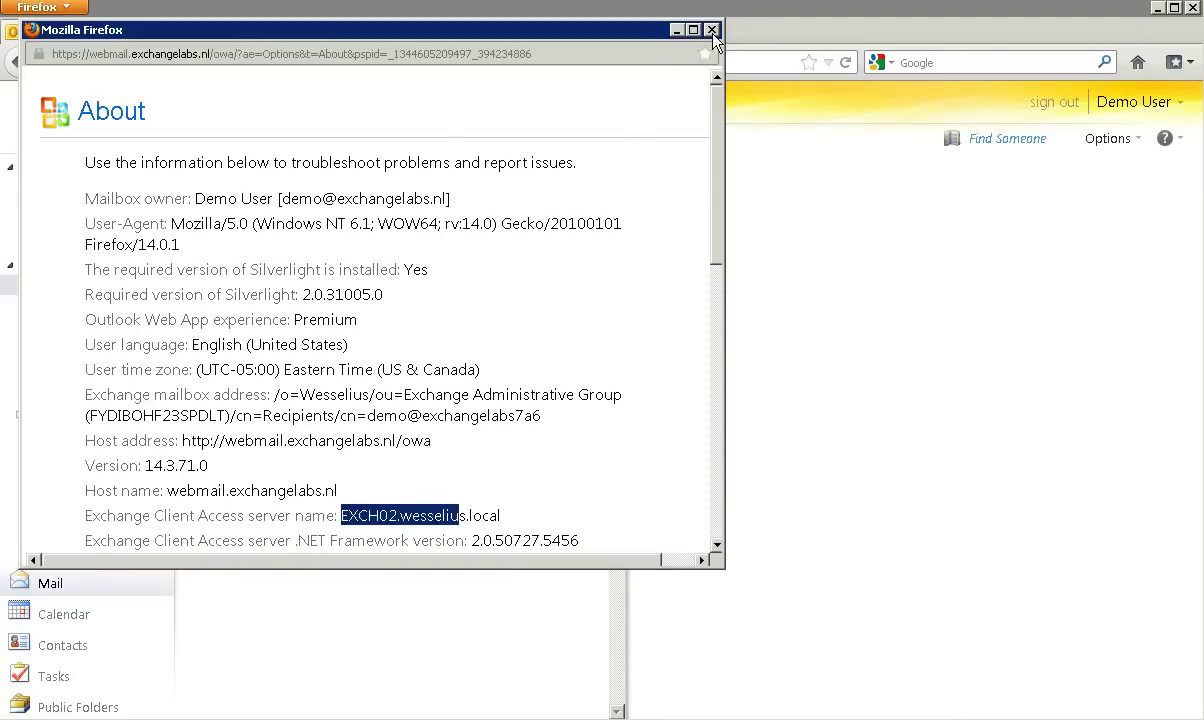
pyautogui.click(676, 29)
pyautogui.click(1057, 103)
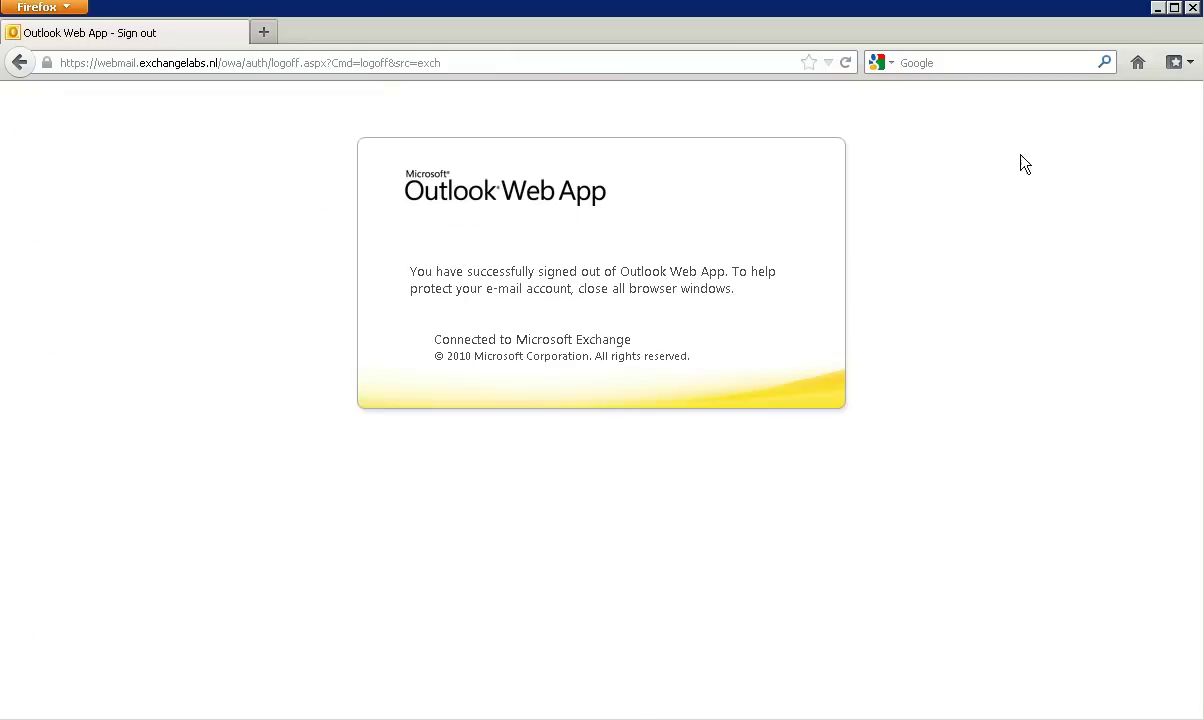
pyautogui.click(1192, 8)
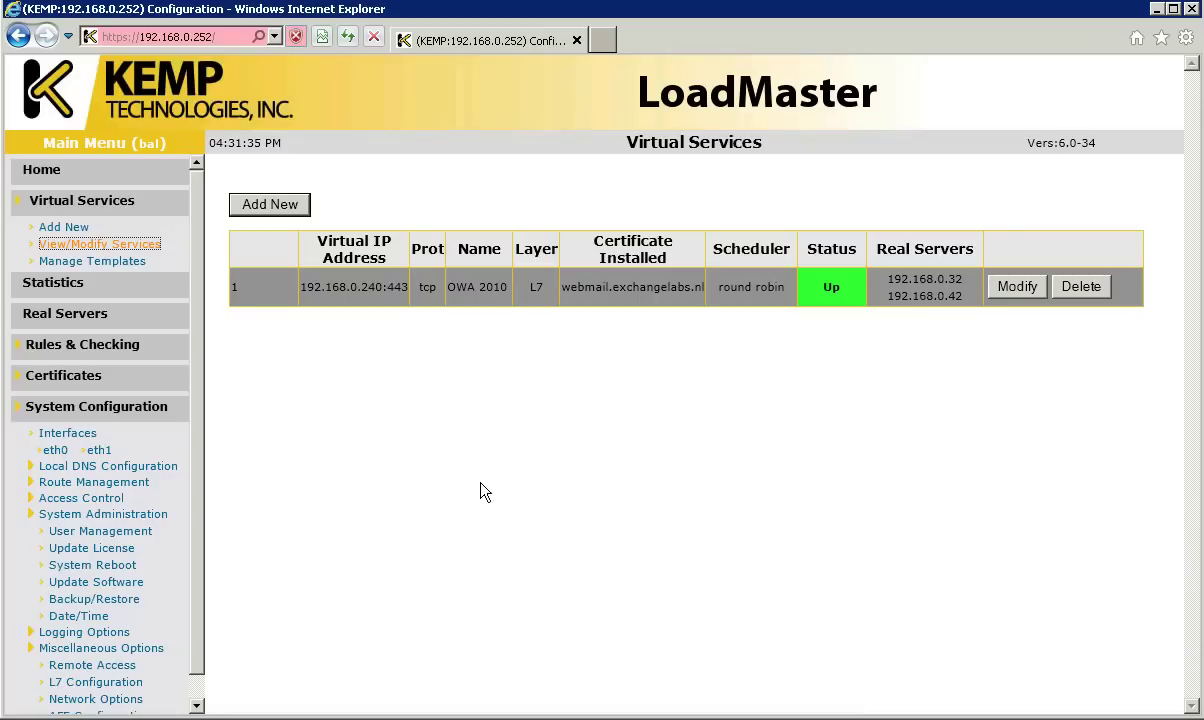
# Step: Check connection statistics per real server, then request deletion of the OWA 2010 virtual service
pyautogui.click(45, 285)
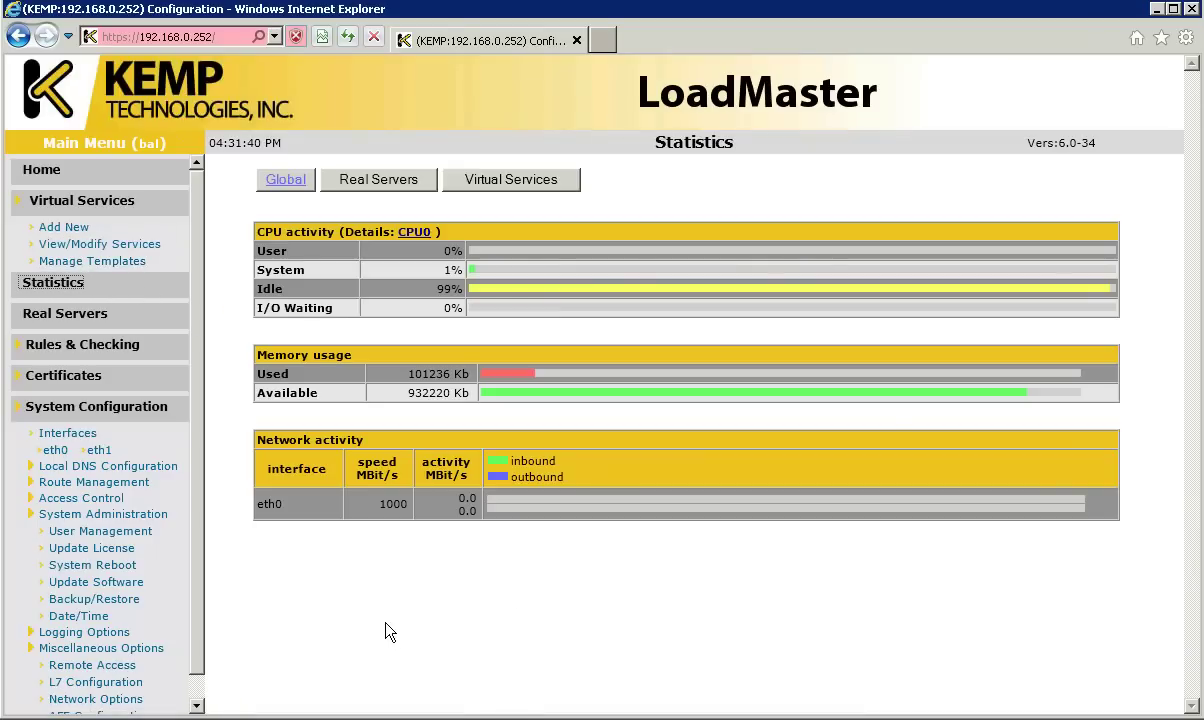
pyautogui.click(377, 185)
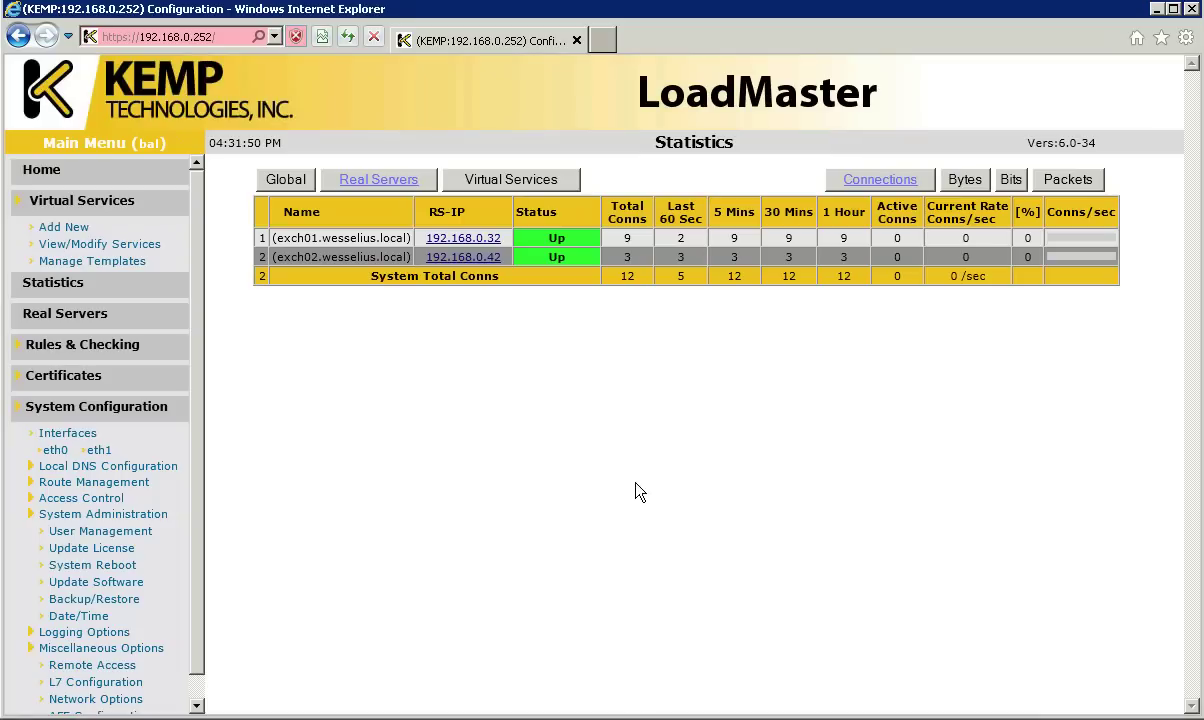
pyautogui.click(99, 244)
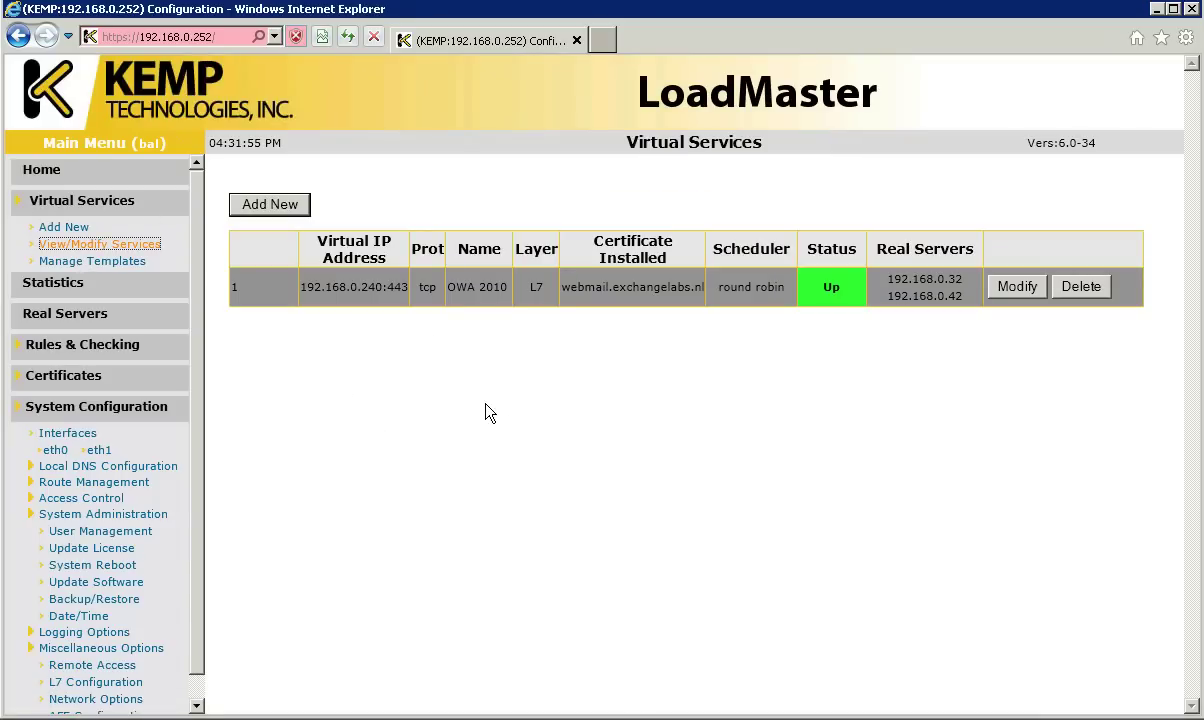
pyautogui.click(1083, 288)
# Step: Confirm the OWA 2010 deletion and start a new virtual service at 192.168.0.240 port 443
pyautogui.click(673, 358)
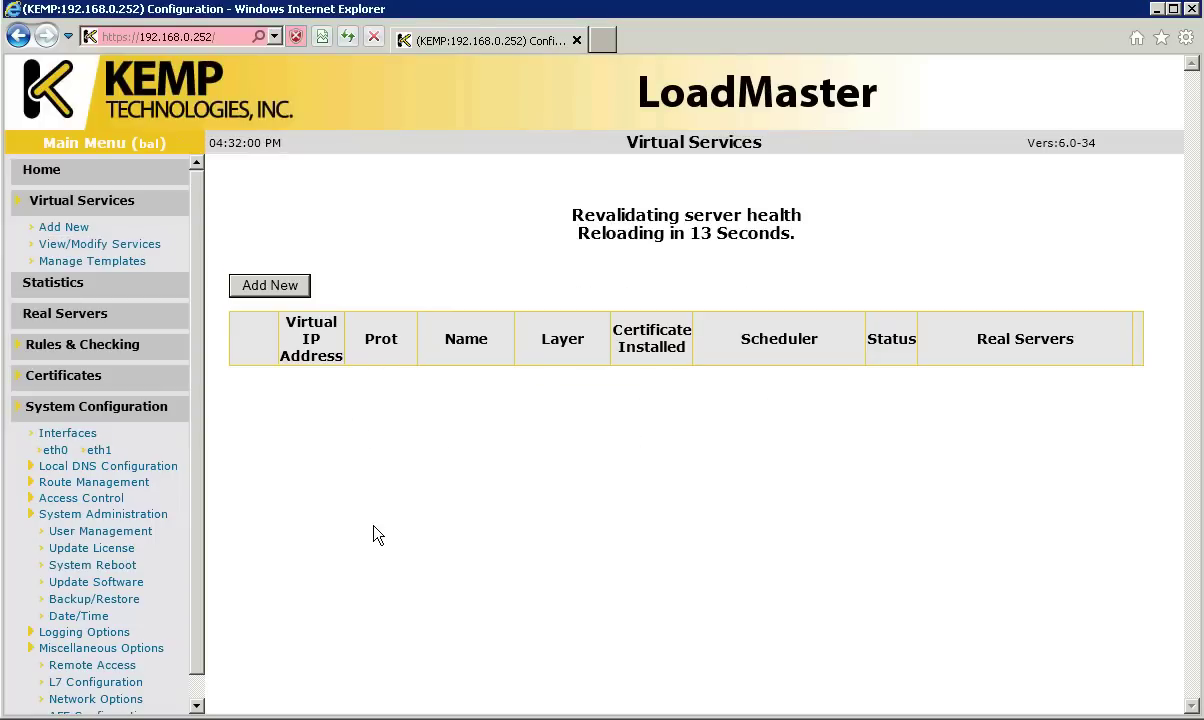
pyautogui.click(280, 290)
pyautogui.write('192.168.0.240')
pyautogui.press('Tab')
pyautogui.write('443')
# Step: Name it OWA 2010 and create it from the Exchange HTTPS Offloaded template
pyautogui.click(712, 360)
pyautogui.write('OWA 2010')
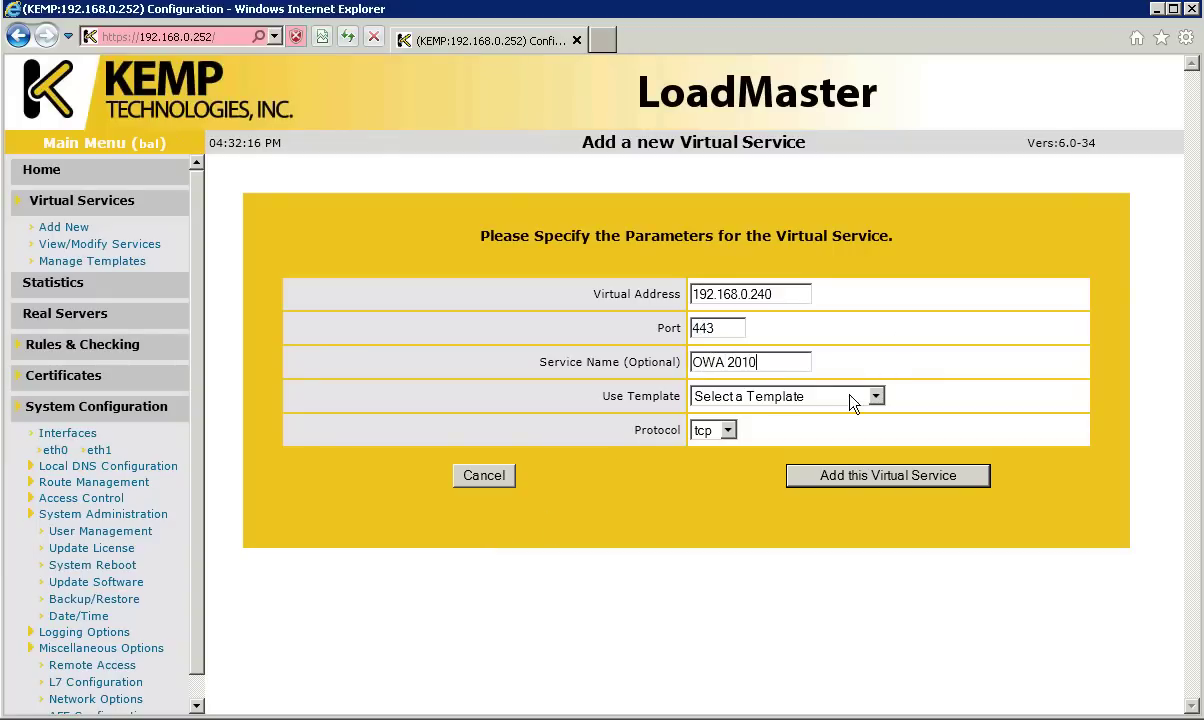
pyautogui.click(850, 396)
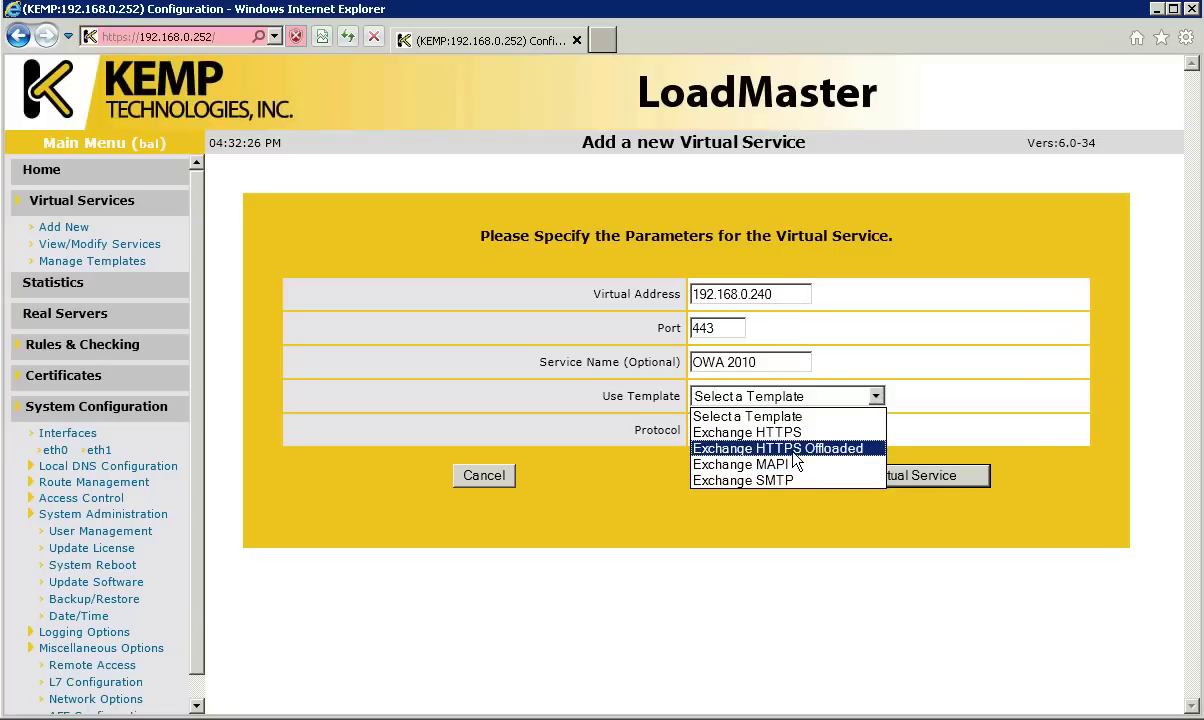
pyautogui.click(793, 450)
pyautogui.click(797, 476)
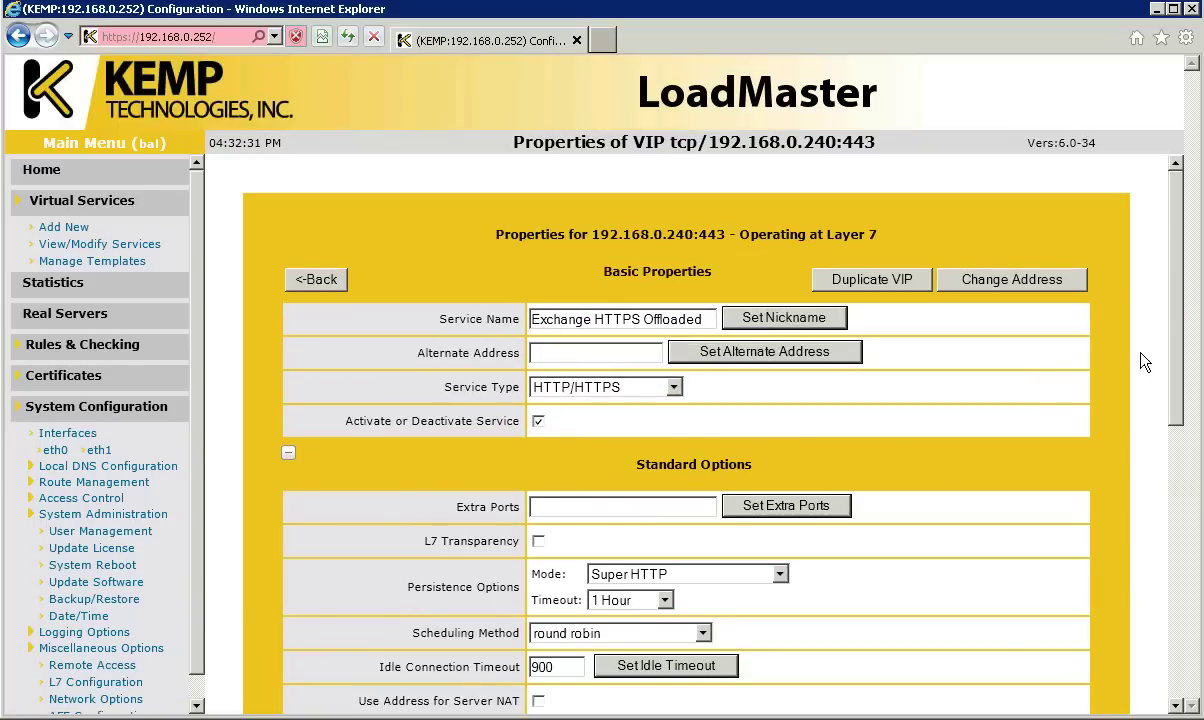
# Step: Assign ExchangeCert to 192.168.0.240:443, then reopen that service's properties from the services list
pyautogui.moveTo(1178, 351); pyautogui.dragTo(1150, 517)
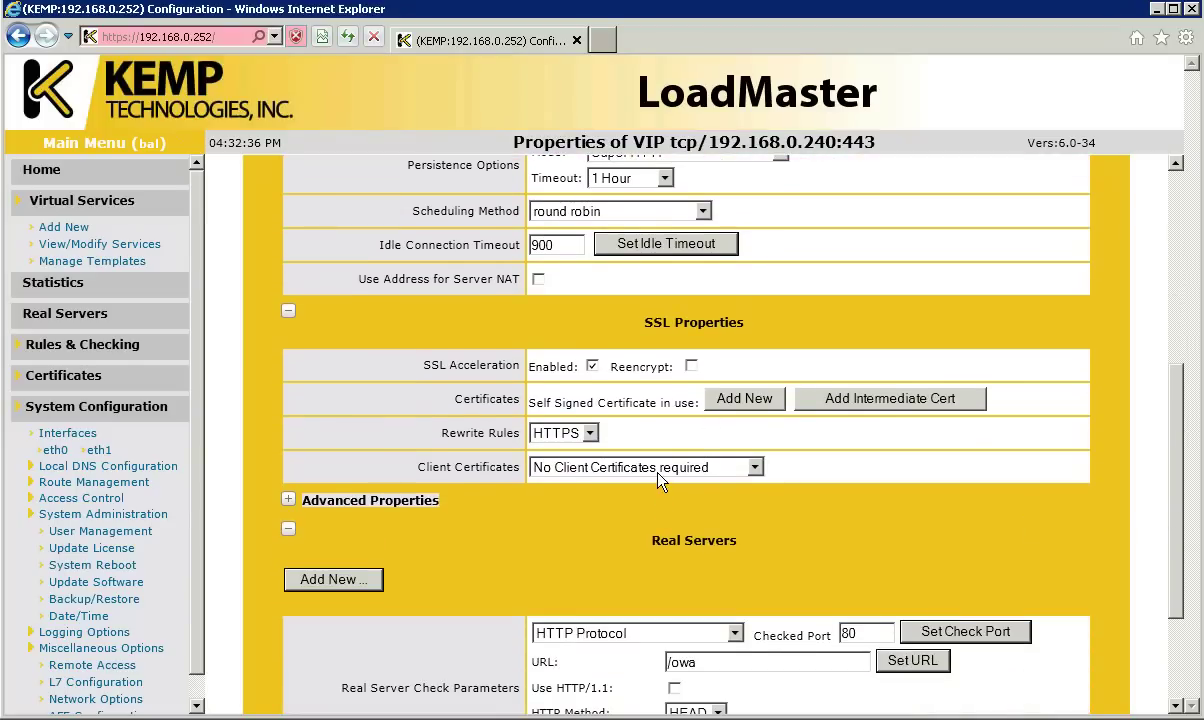
pyautogui.click(740, 399)
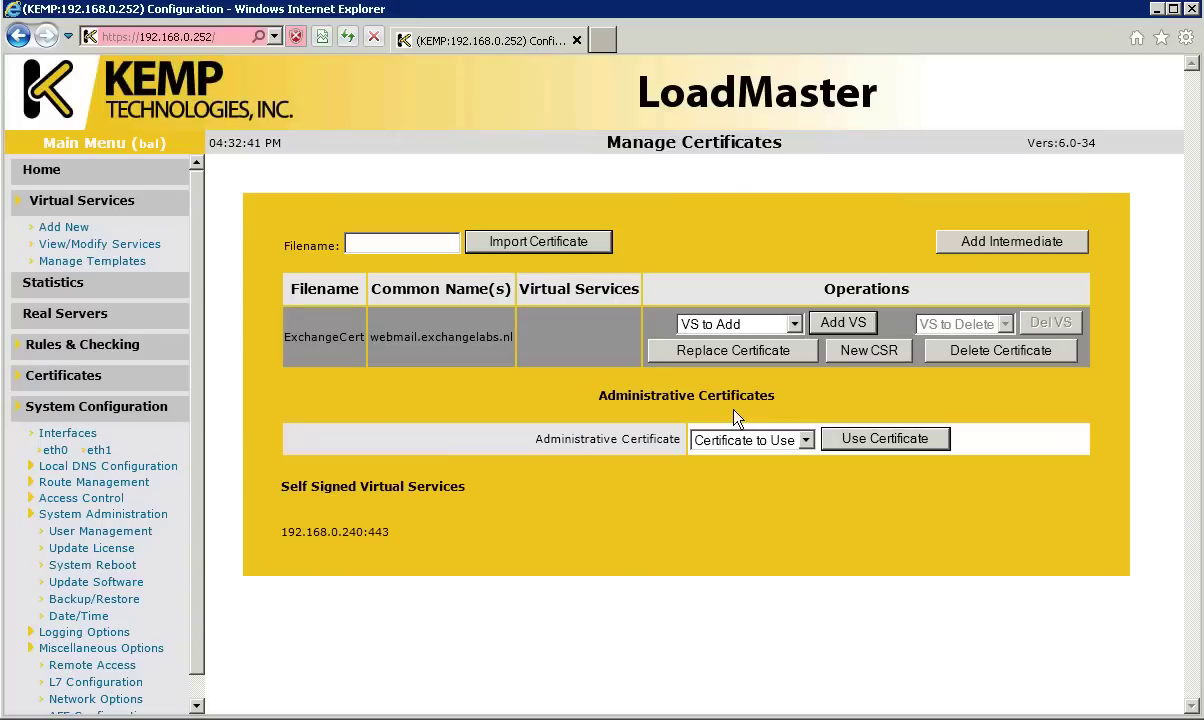
pyautogui.click(724, 333)
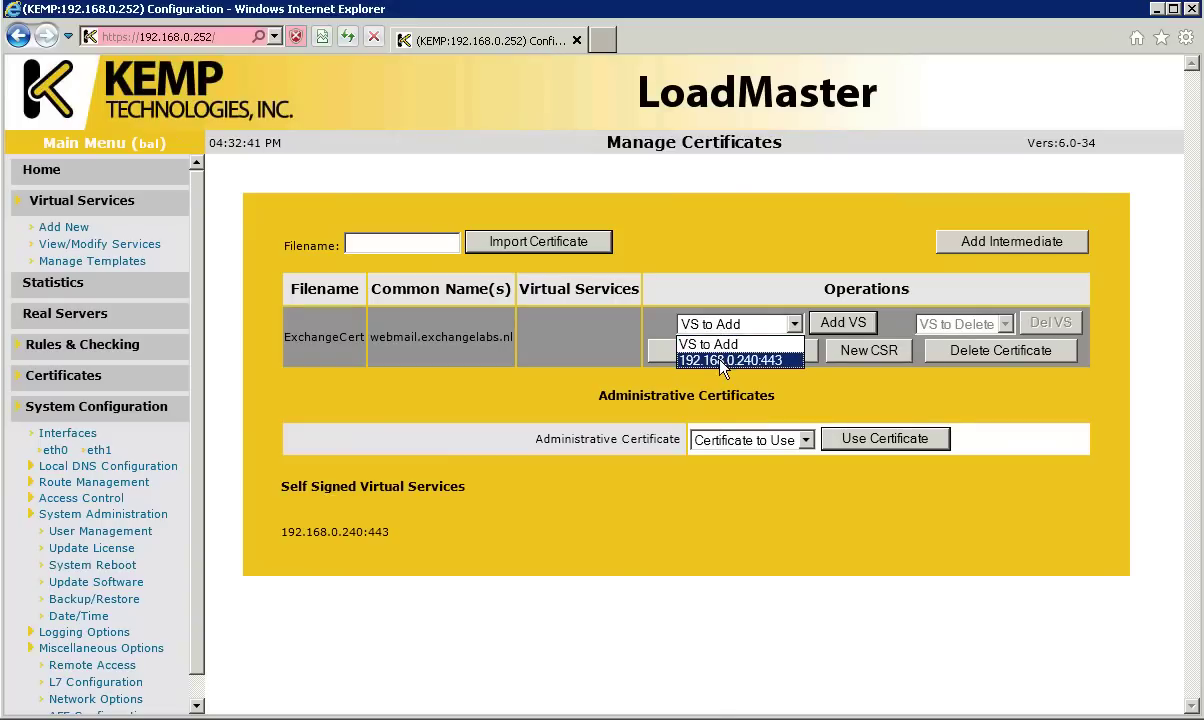
pyautogui.click(735, 360)
pyautogui.click(838, 325)
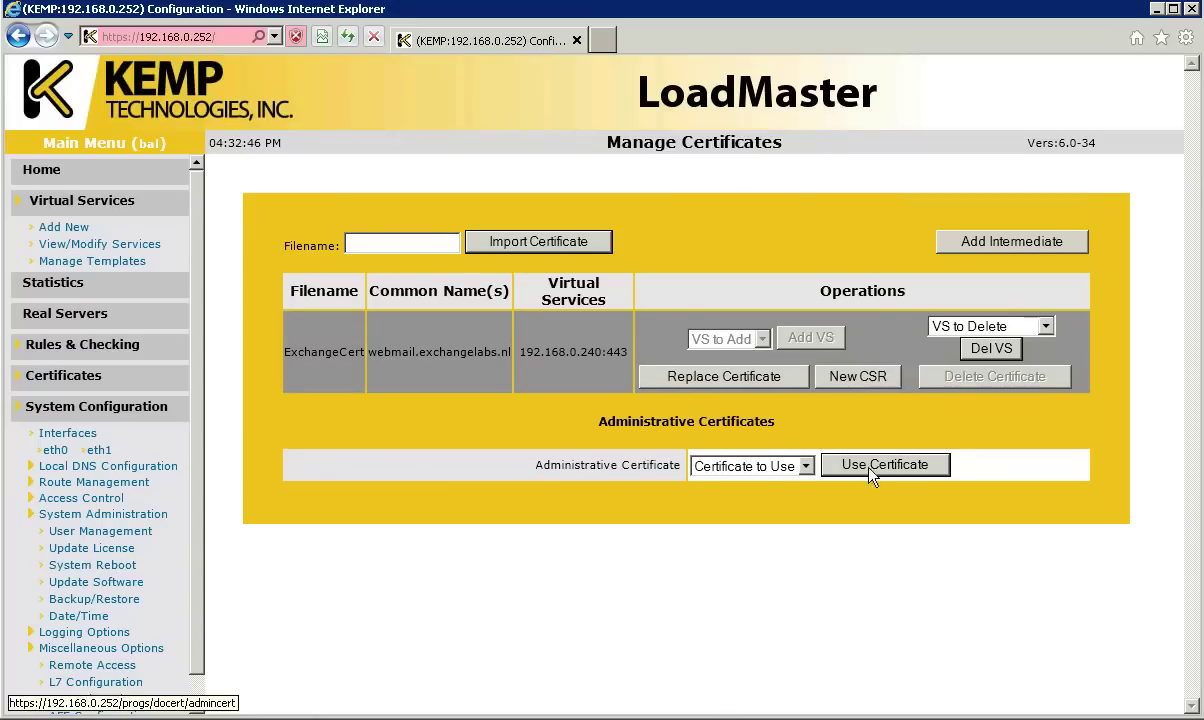
pyautogui.click(100, 244)
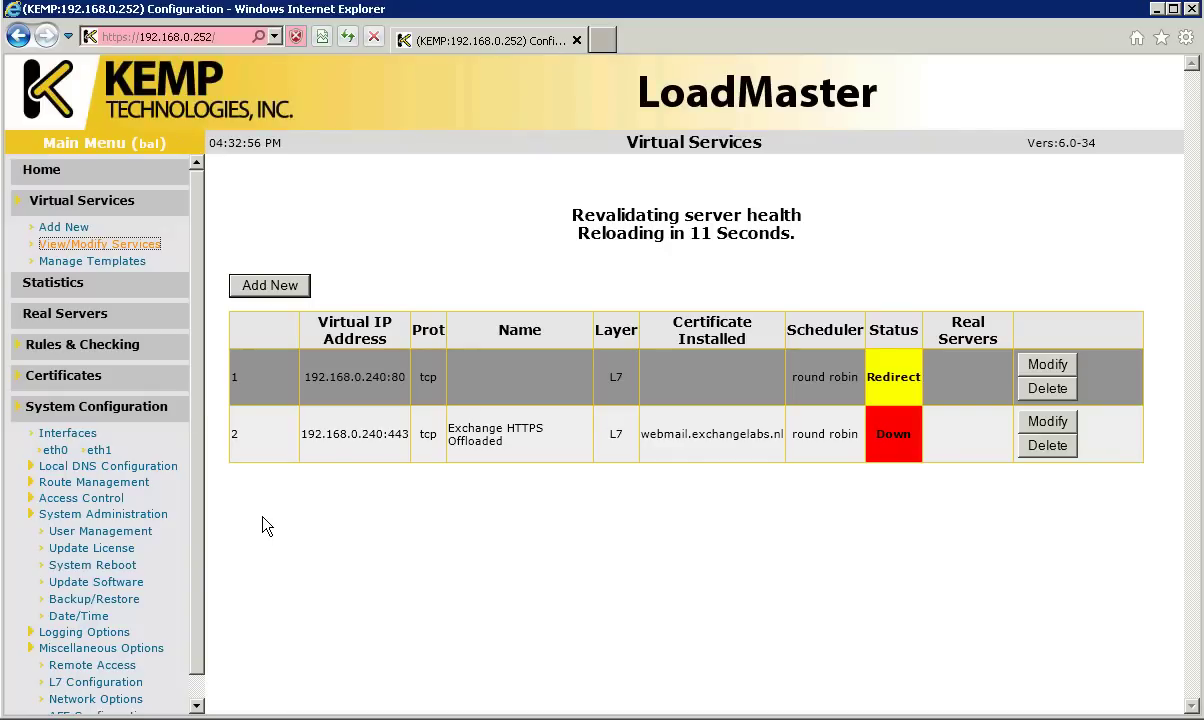
pyautogui.click(1047, 341)
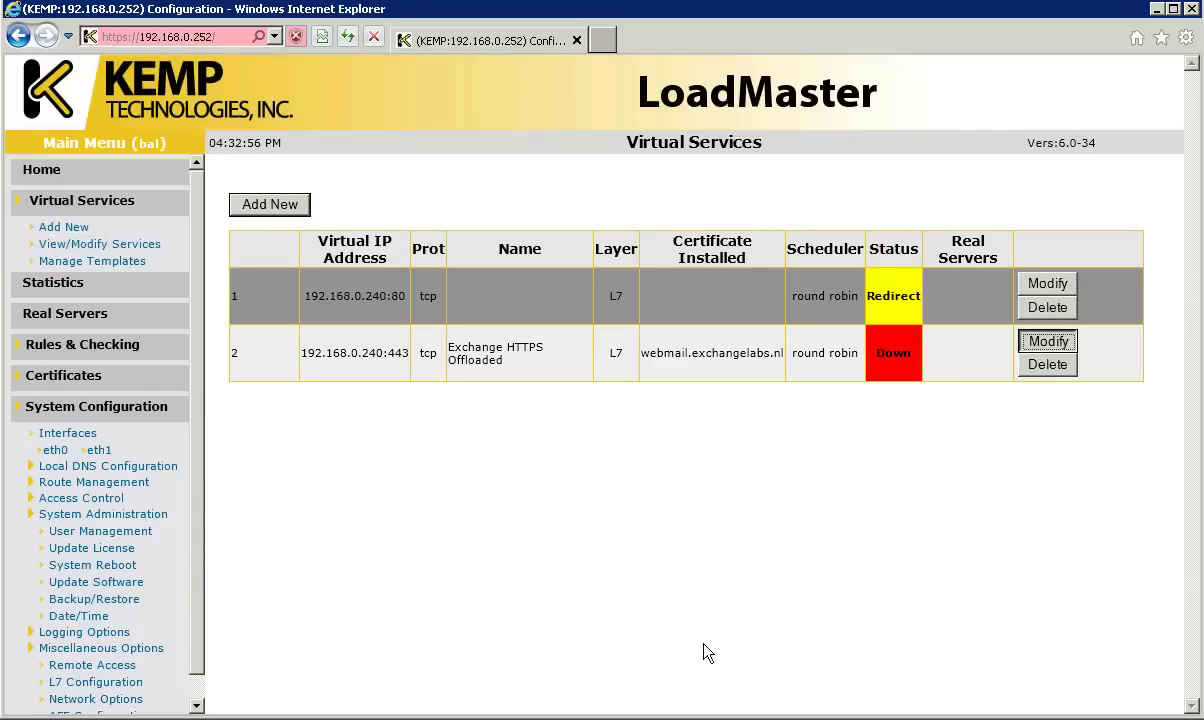
# Step: Add real servers 192.168.0.32 and 192.168.0.42 to the 443 service, then return to the services list
pyautogui.scroll(-5, 1179, 548)
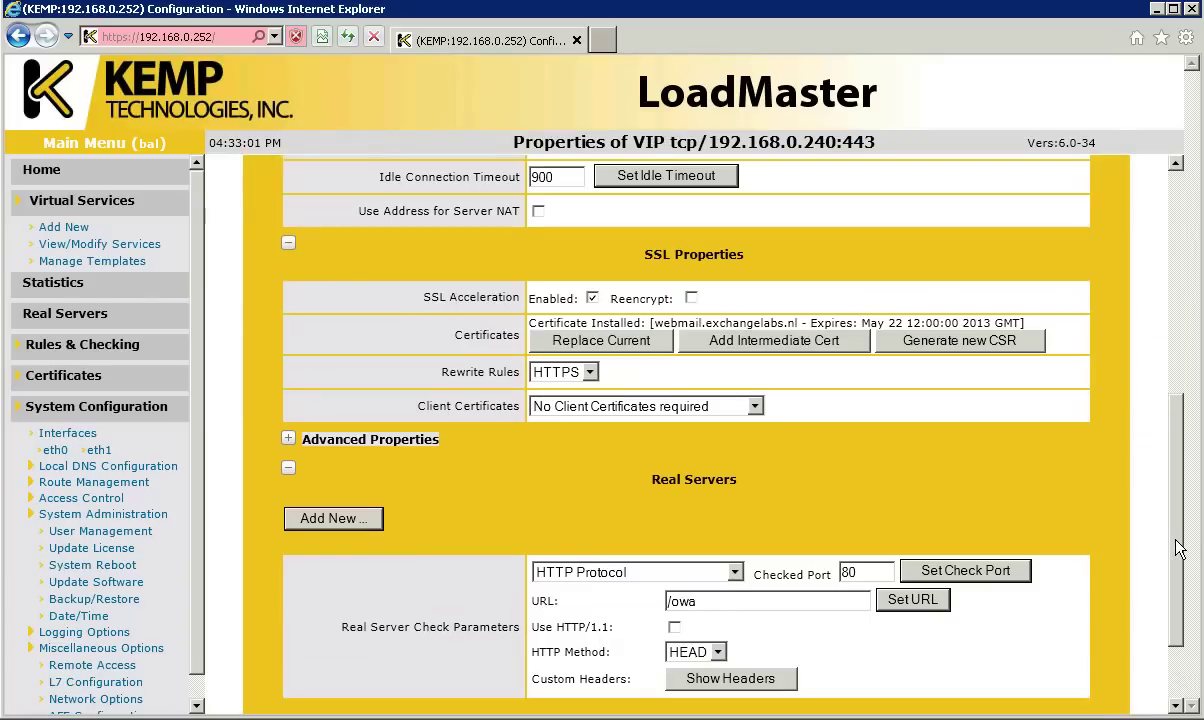
pyautogui.scroll(-2, 1182, 580)
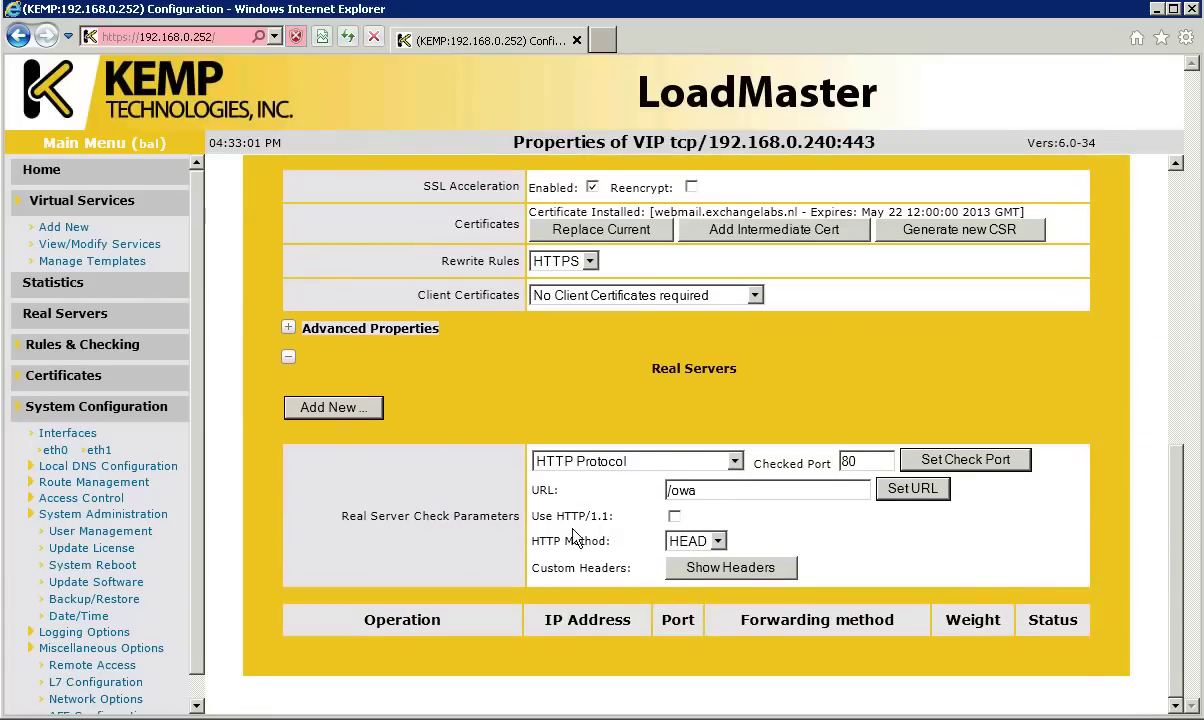
pyautogui.click(340, 410)
pyautogui.write('192.168.0.32')
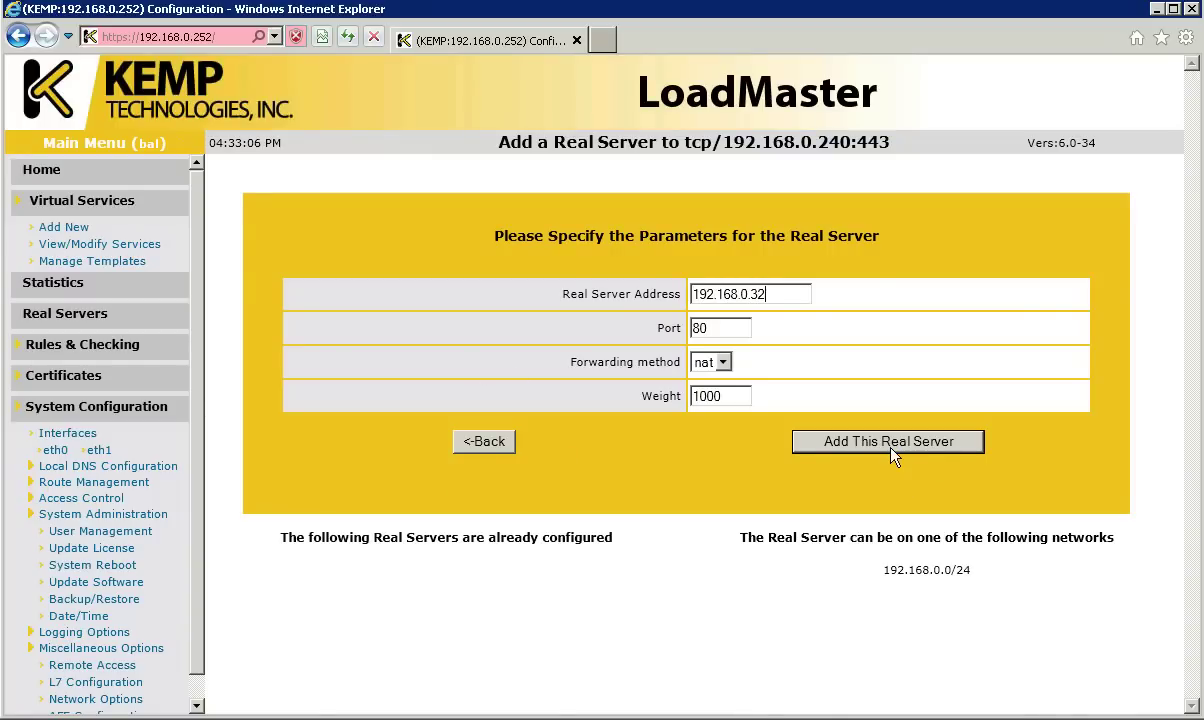
pyautogui.click(893, 455)
pyautogui.click(749, 371)
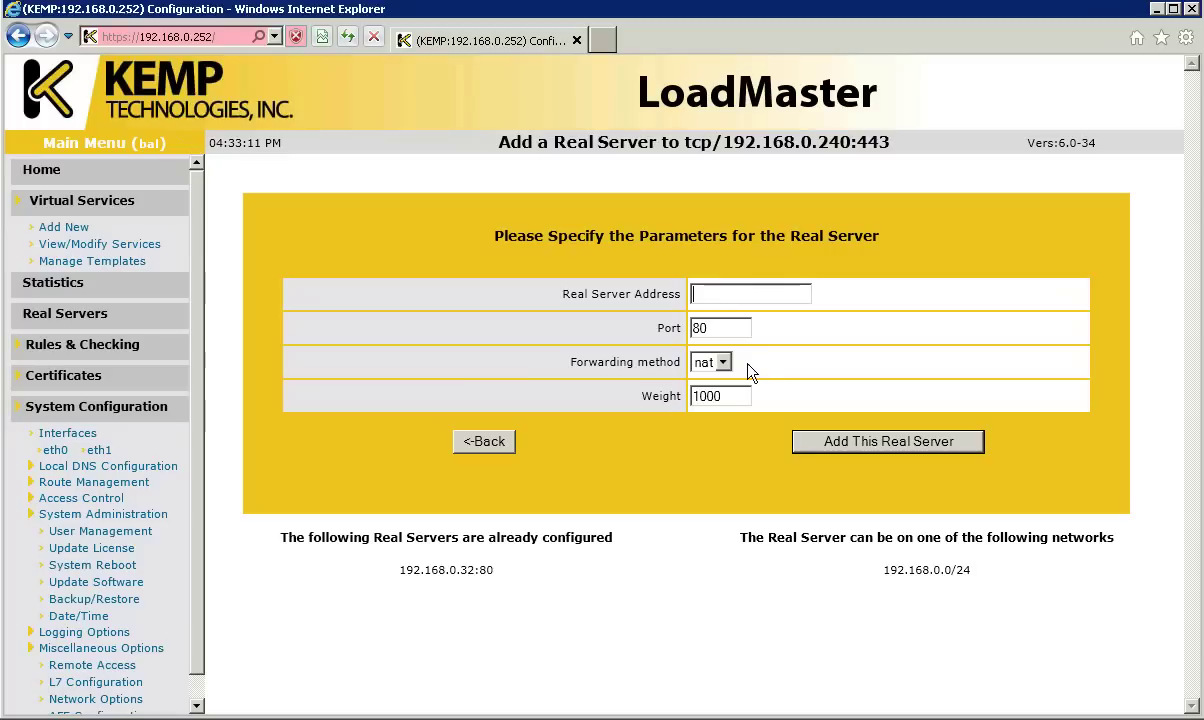
pyautogui.write('192')
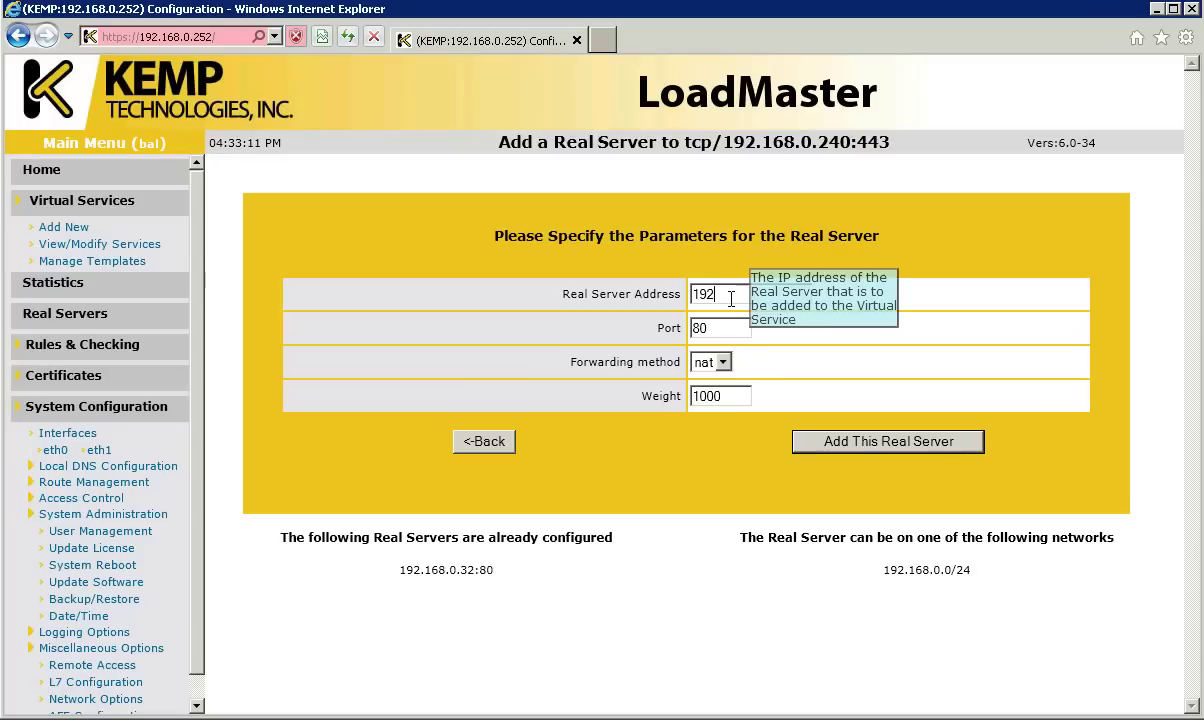
pyautogui.write('.168.0.42')
pyautogui.click(853, 445)
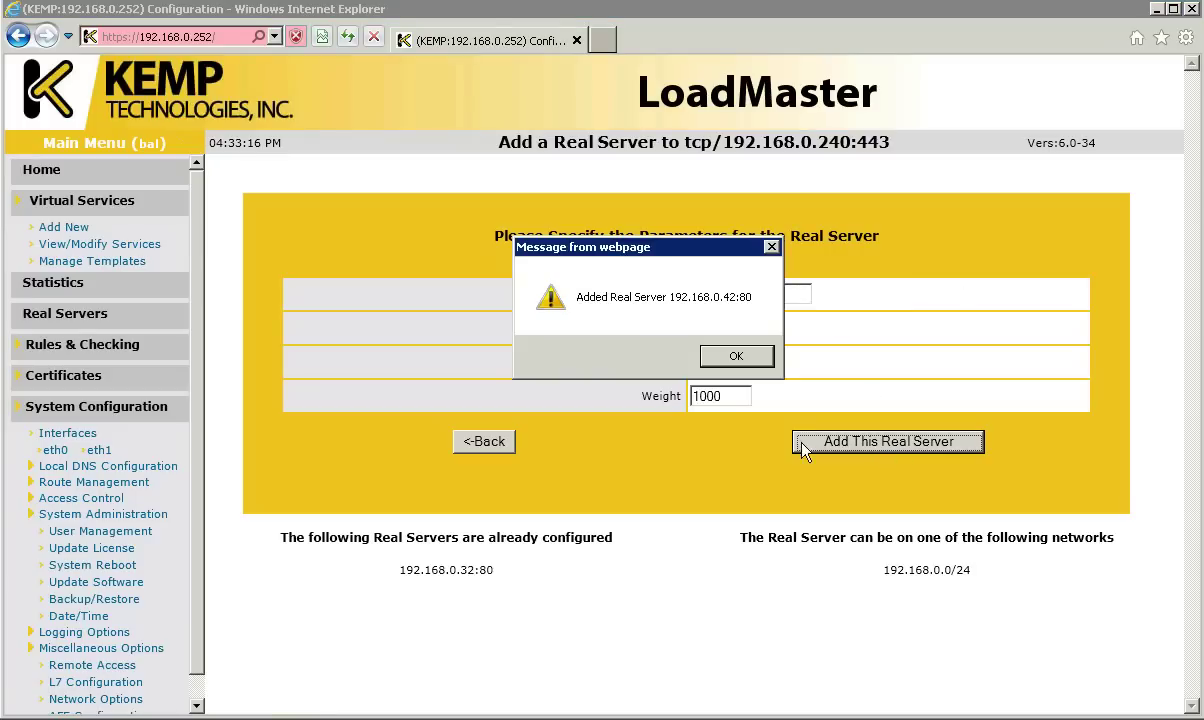
pyautogui.click(757, 362)
pyautogui.click(150, 246)
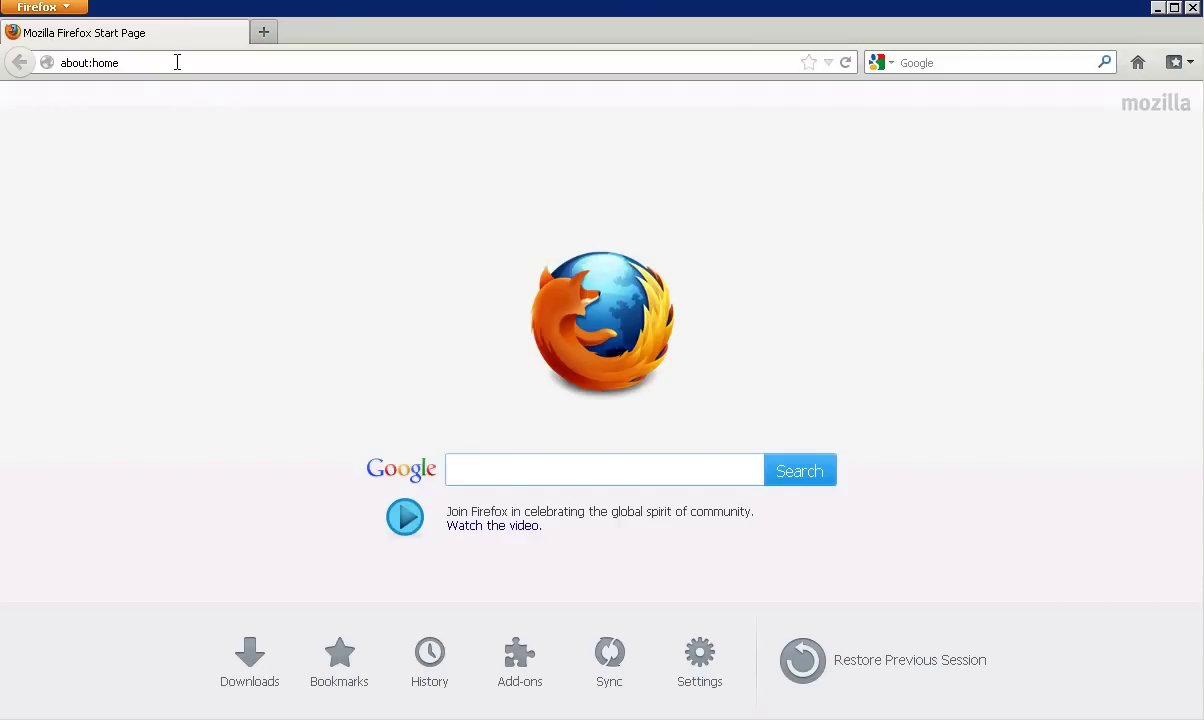
pyautogui.click(177, 62)
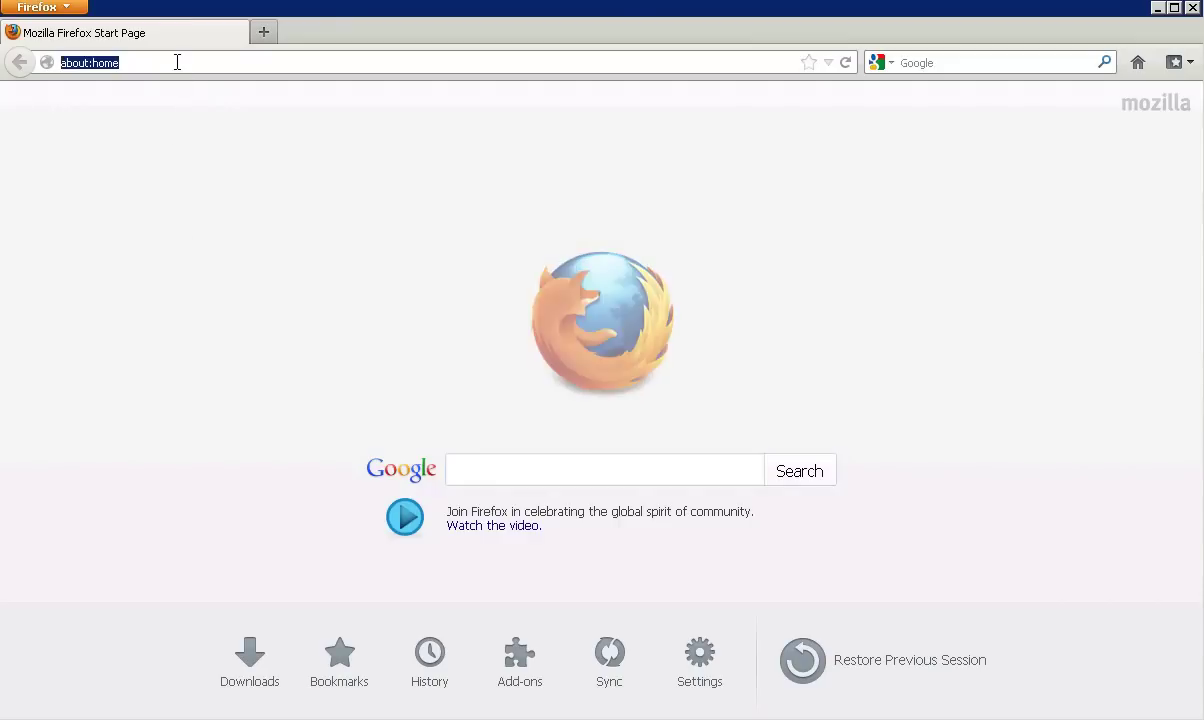
pyautogui.write('https://webmail.exchangelabs.nl/')
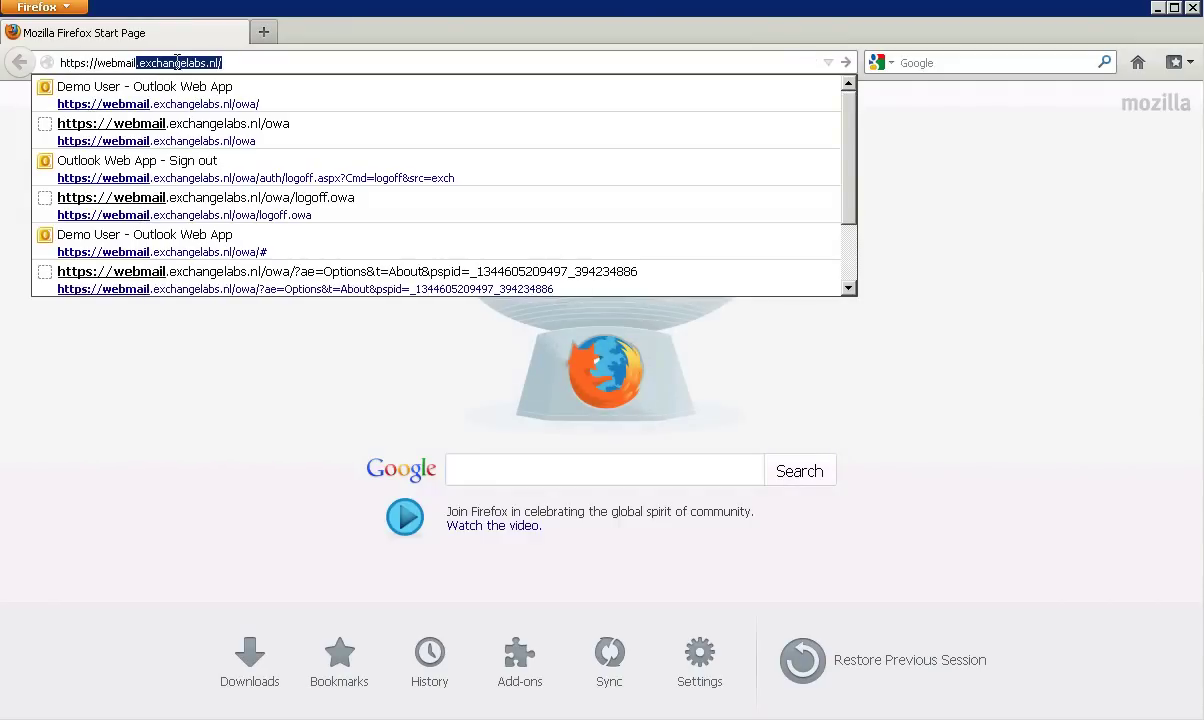
pyautogui.press('Down')
pyautogui.press('Return')
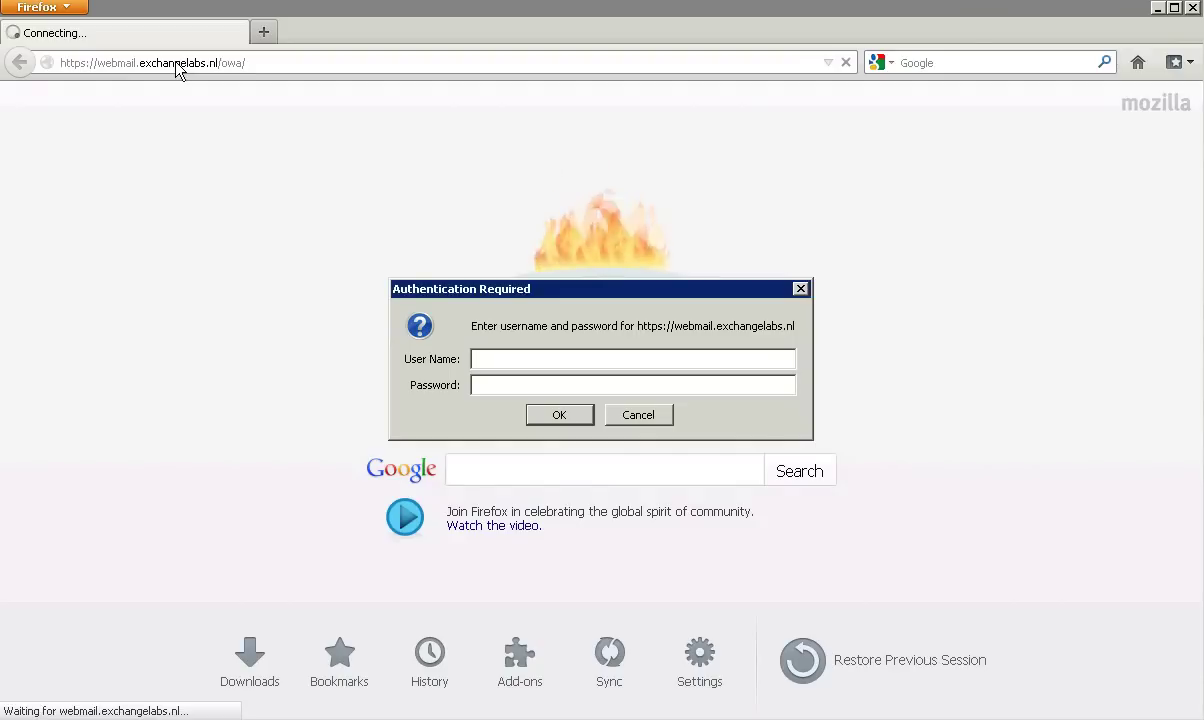
pyautogui.press('Tab')
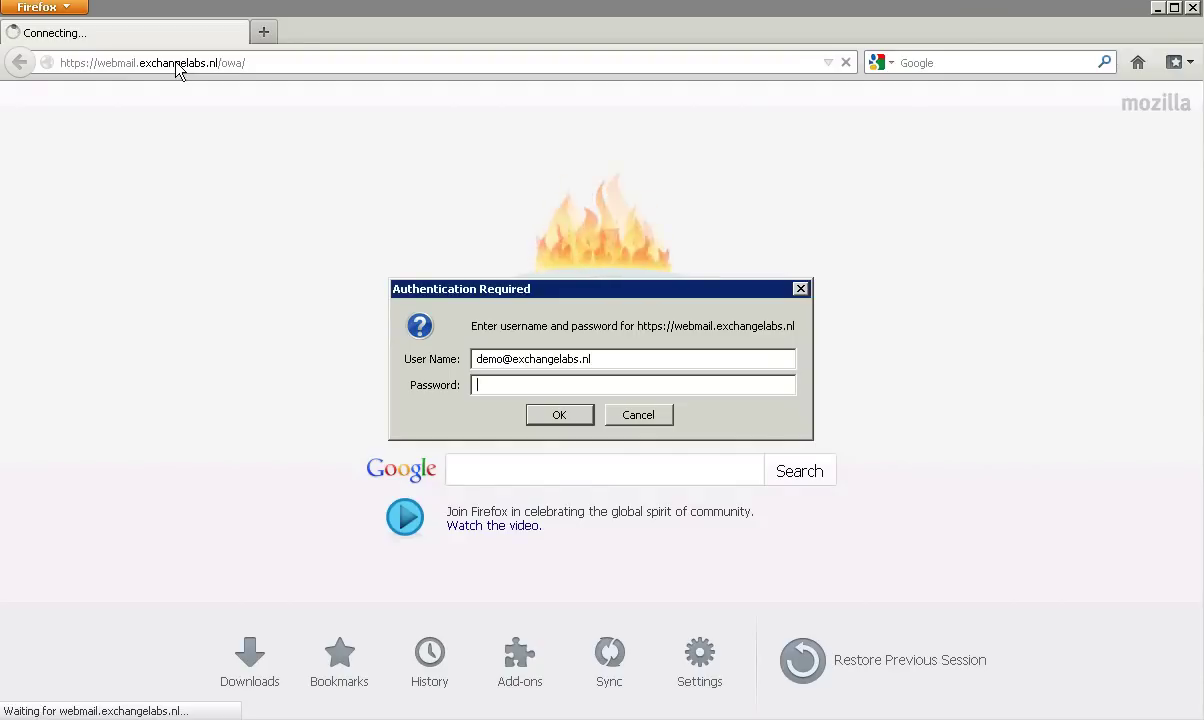
pyautogui.write('•••••••••••••')
pyautogui.press('Return')
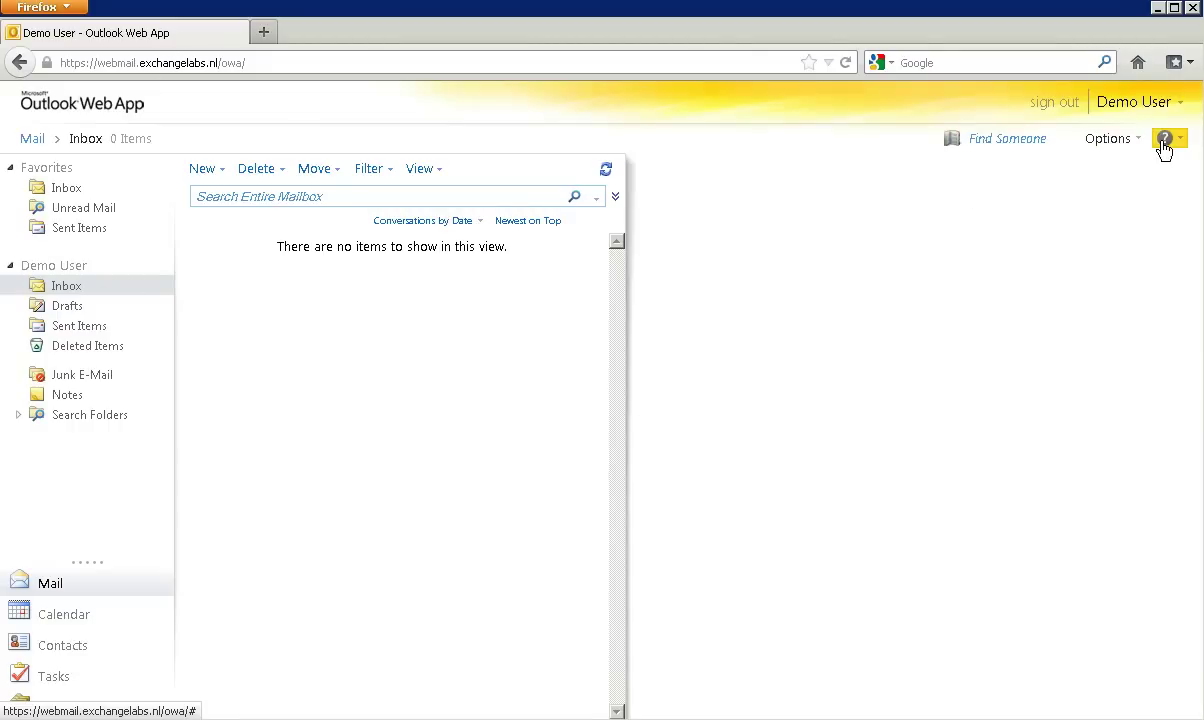
# Step: Confirm in About that Client Access server EXCH01 served the session, then sign out
pyautogui.click(1165, 140)
pyautogui.click(1146, 192)
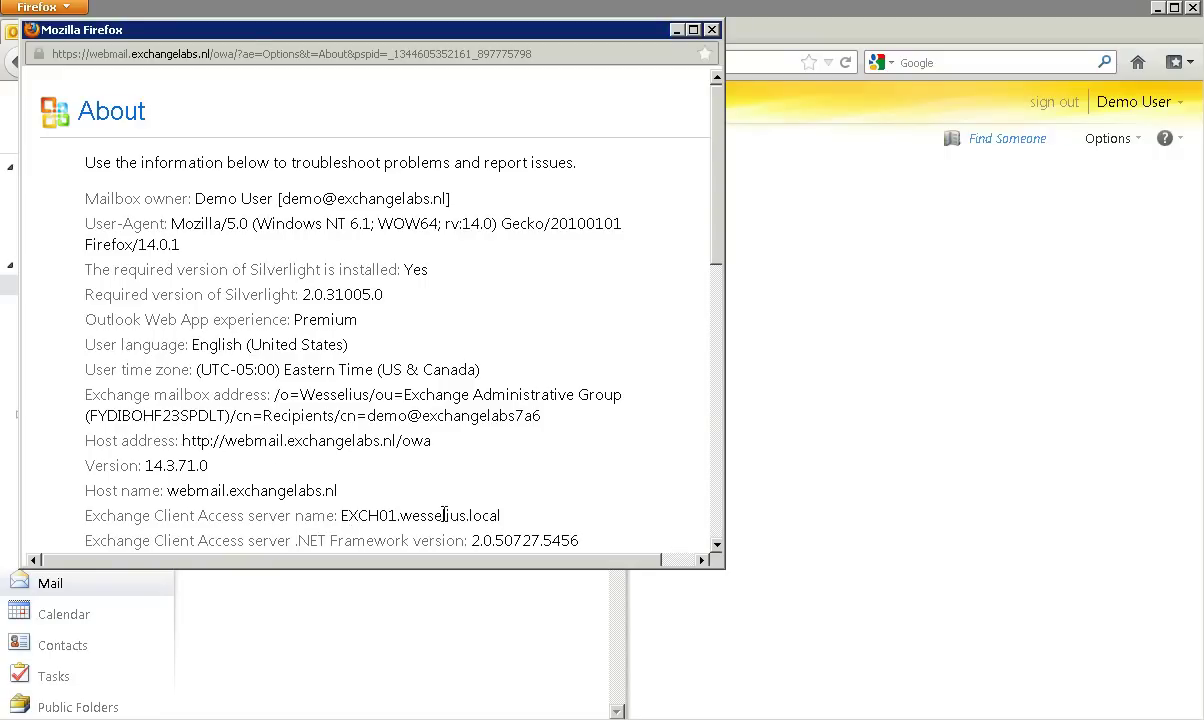
pyautogui.moveTo(442, 516); pyautogui.dragTo(349, 516)
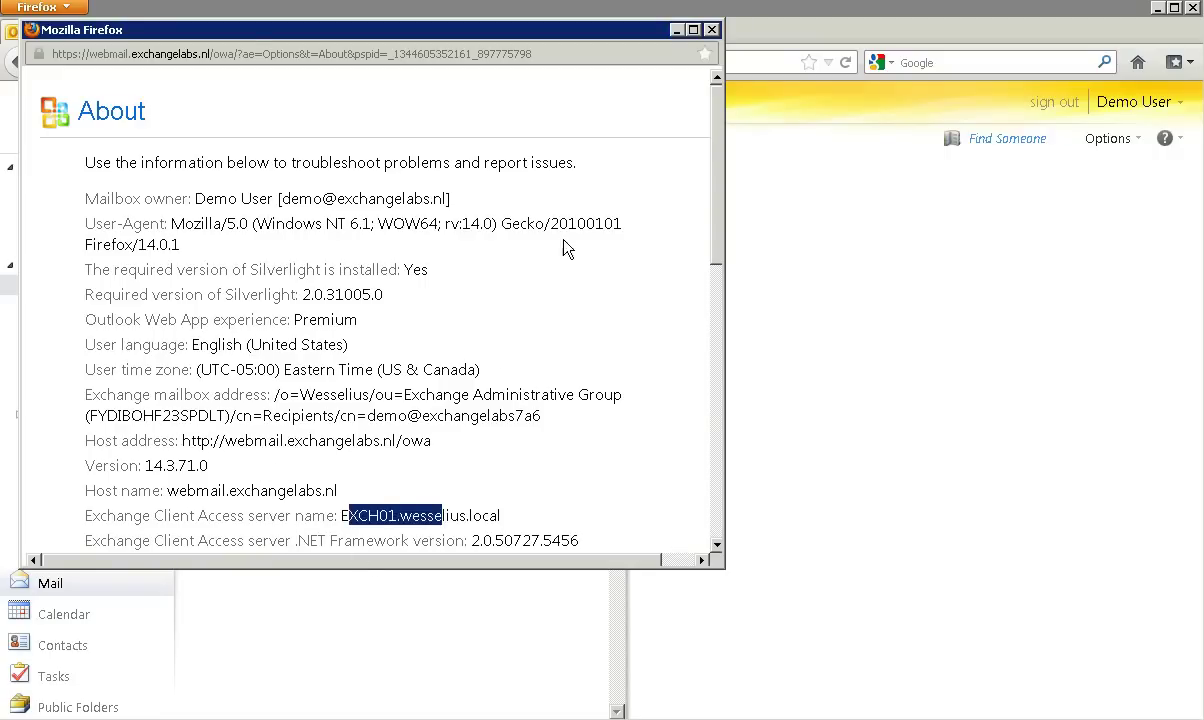
pyautogui.click(713, 30)
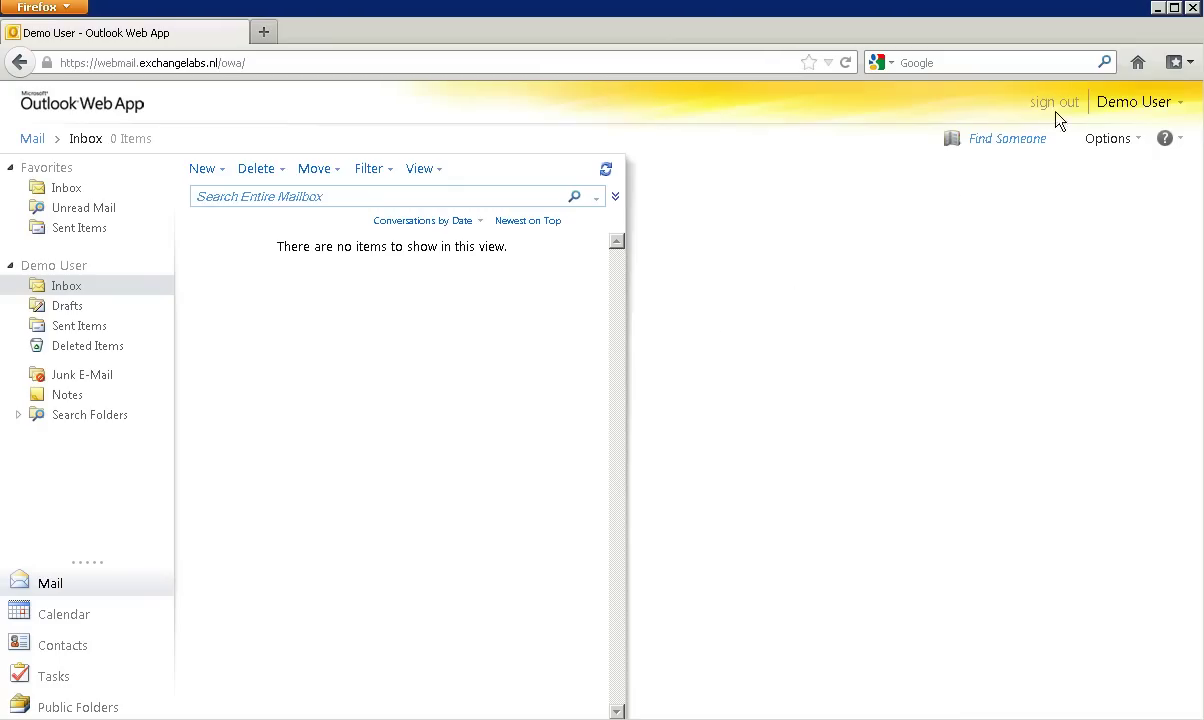
pyautogui.click(1064, 104)
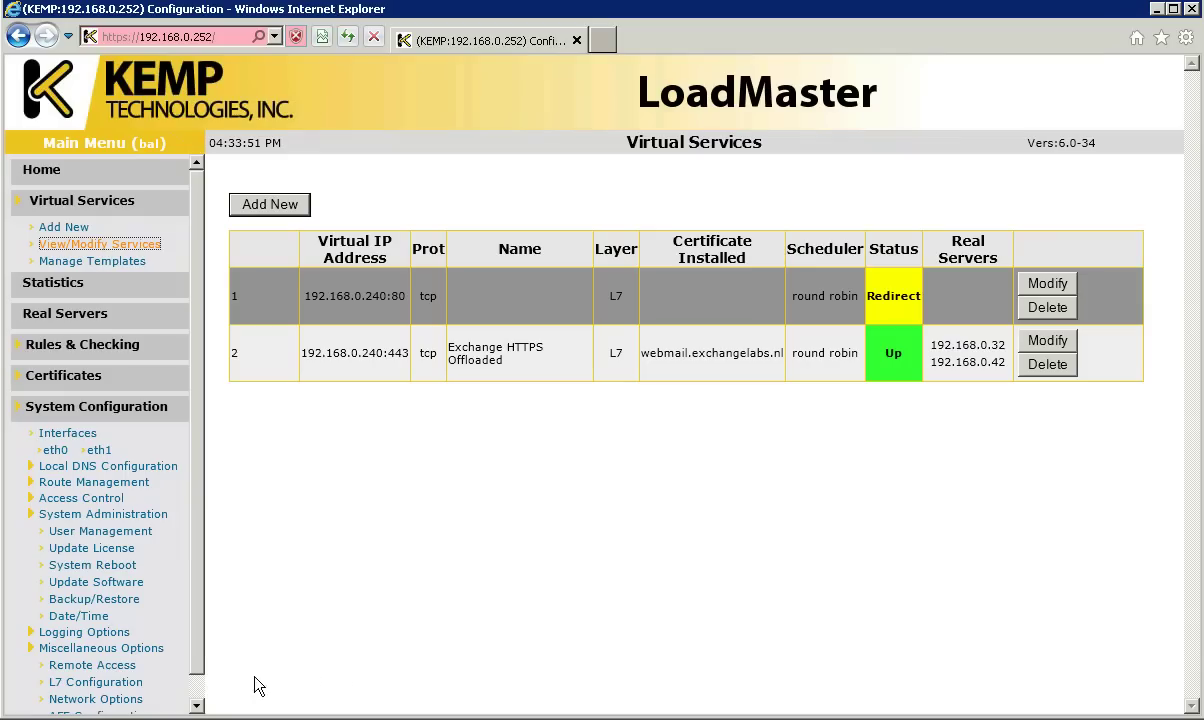
pyautogui.rightClick(60, 718)
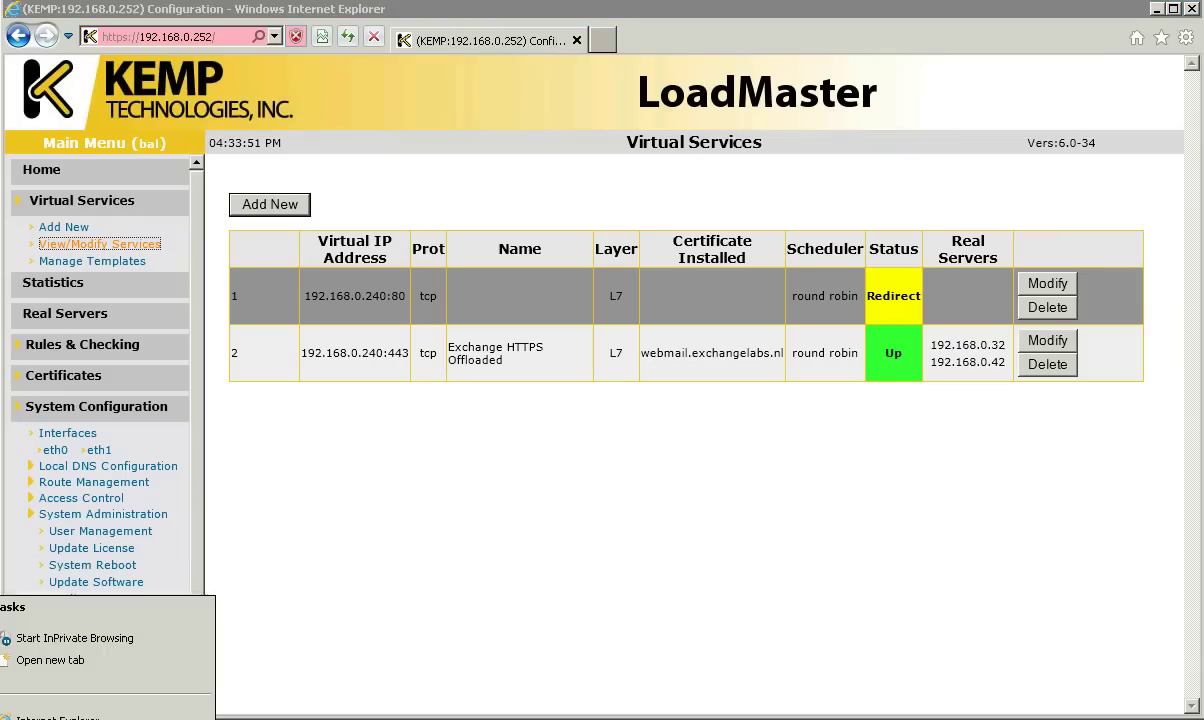
pyautogui.click(50, 660)
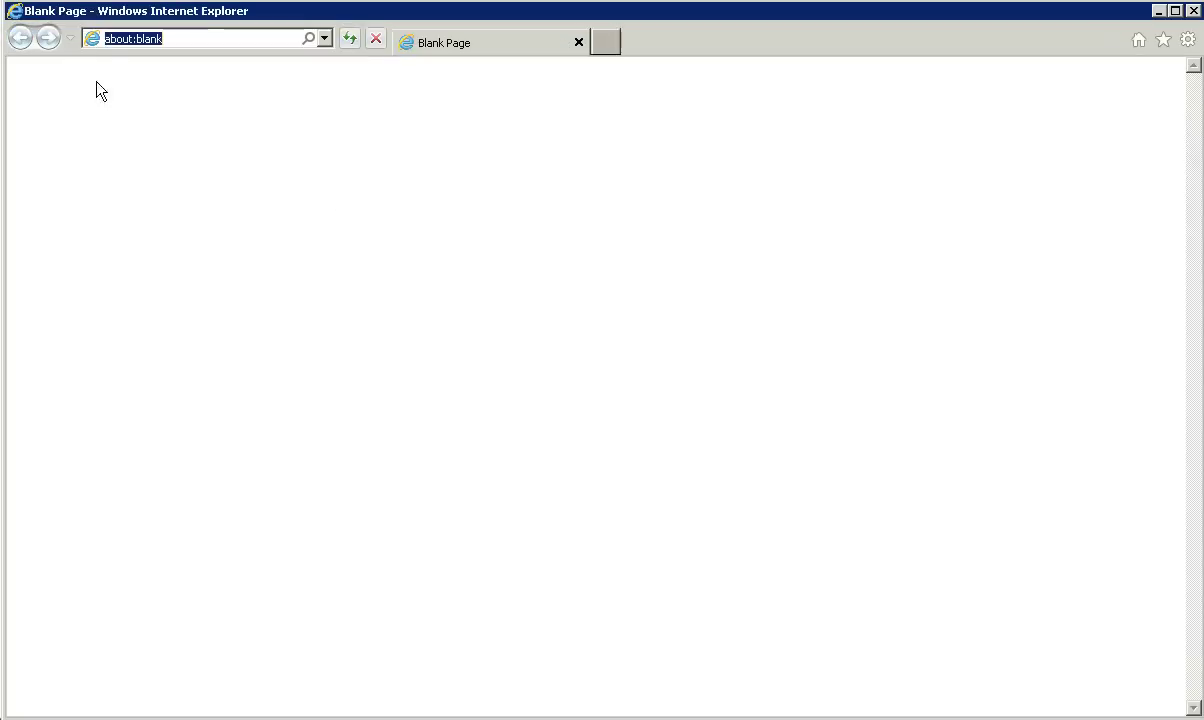
pyautogui.write('https:')
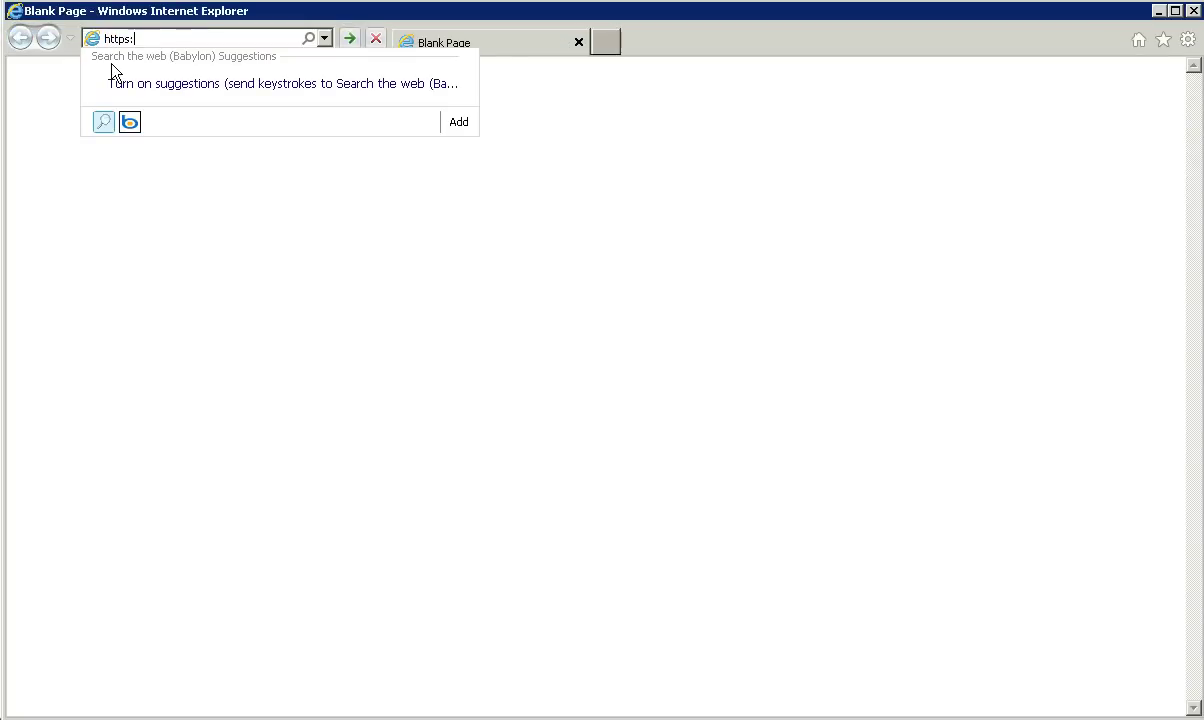
pyautogui.write('//webmail.excha')
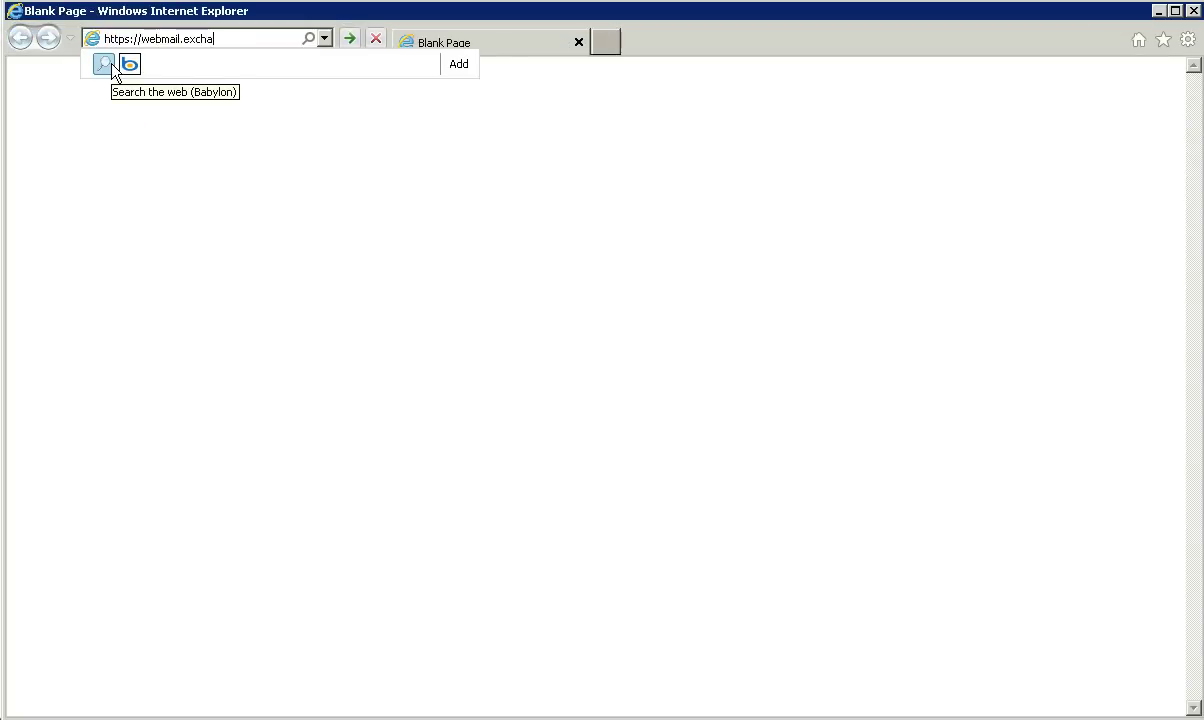
pyautogui.write('ngelabs.nl/owa')
pyautogui.press('Return')
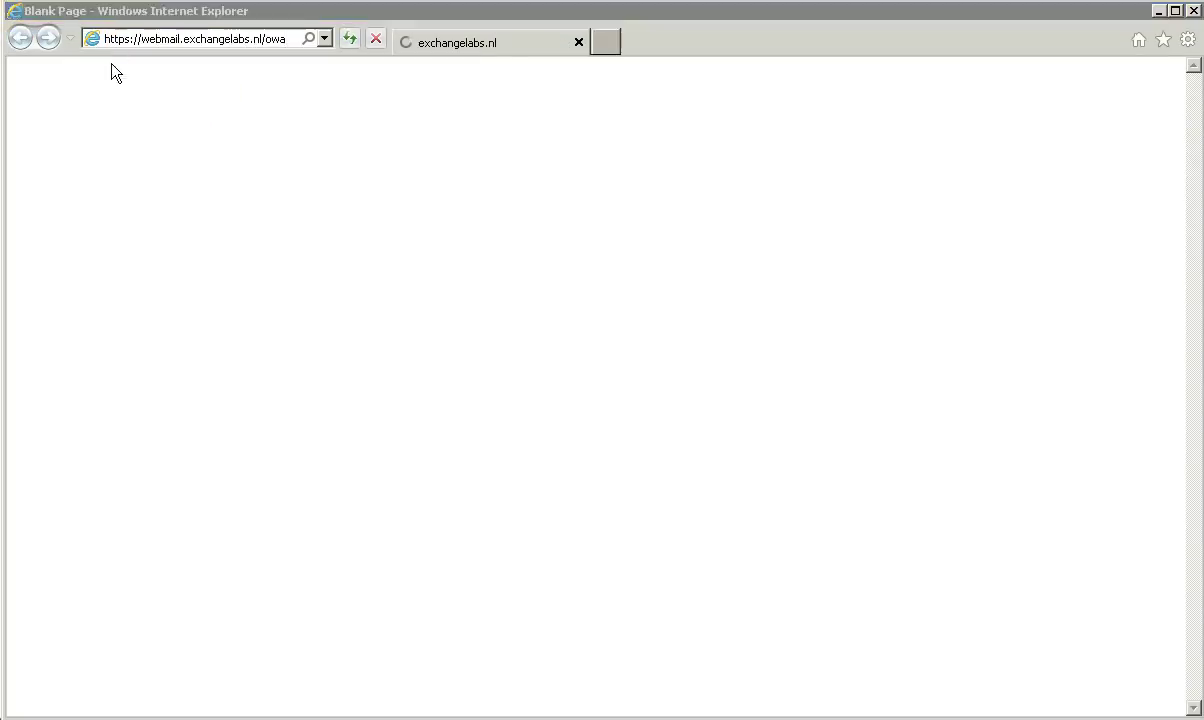
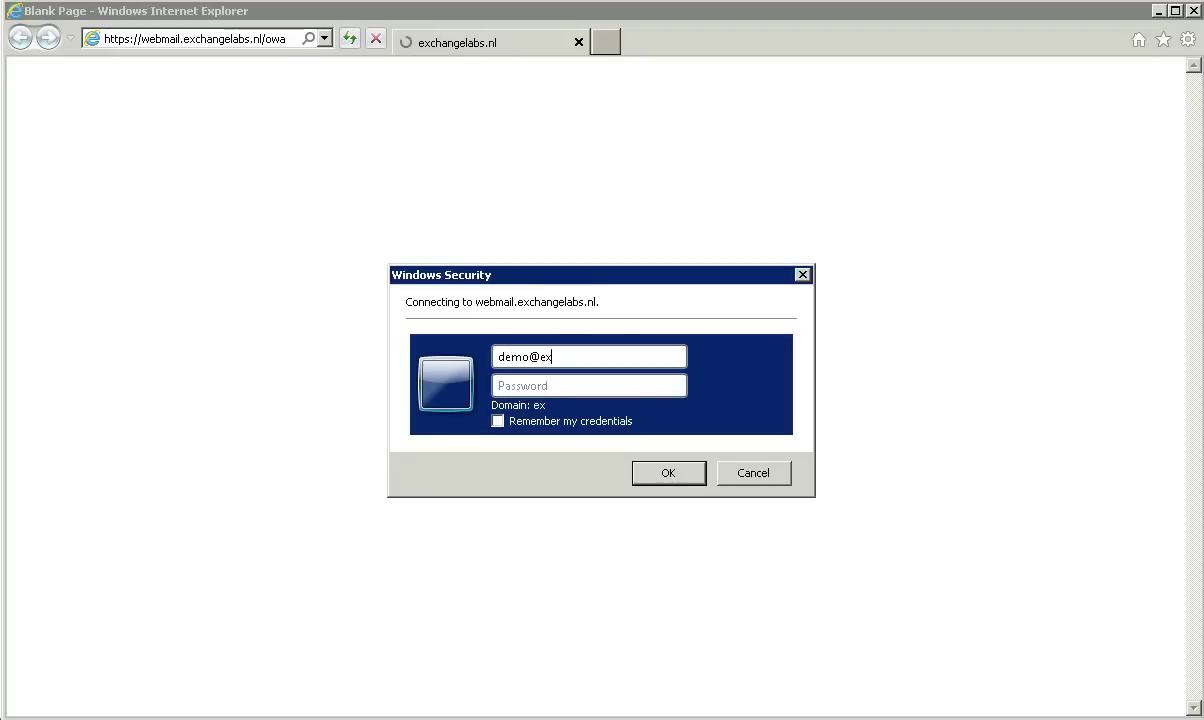
pyautogui.click(589, 385)
pyautogui.write('••••••••••••')
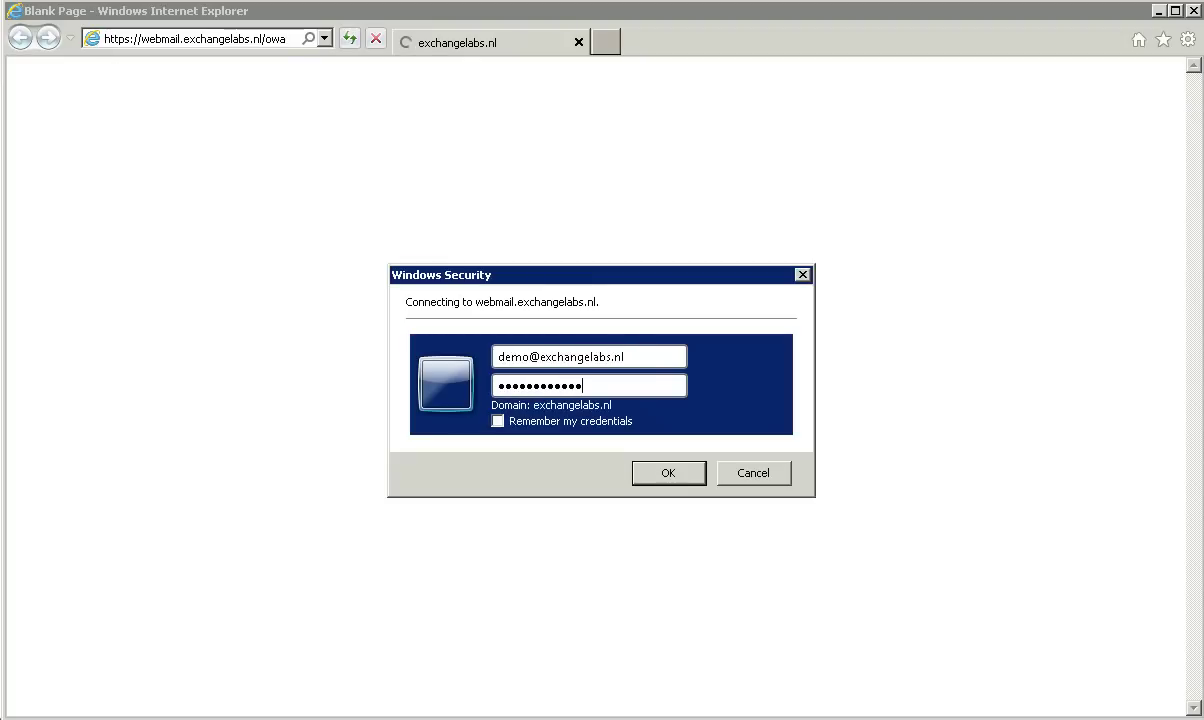
pyautogui.press('Return')
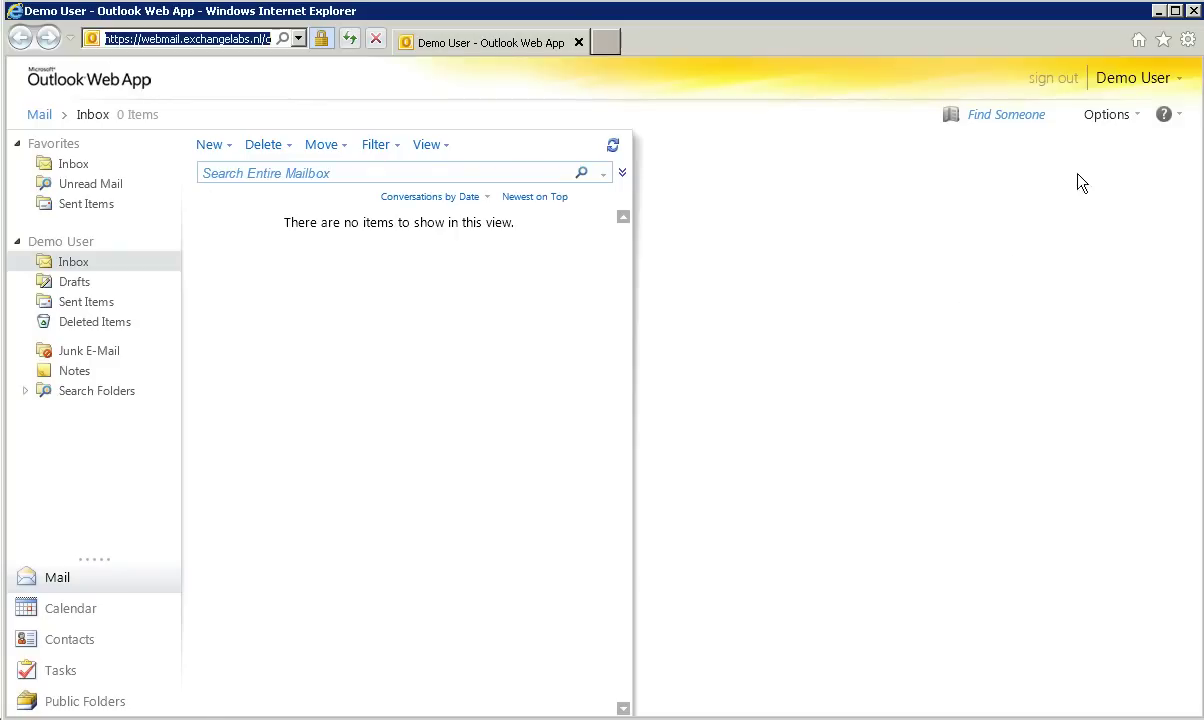
# Step: Check the About details show Client Access server EXCH02, then close them
pyautogui.click(1164, 115)
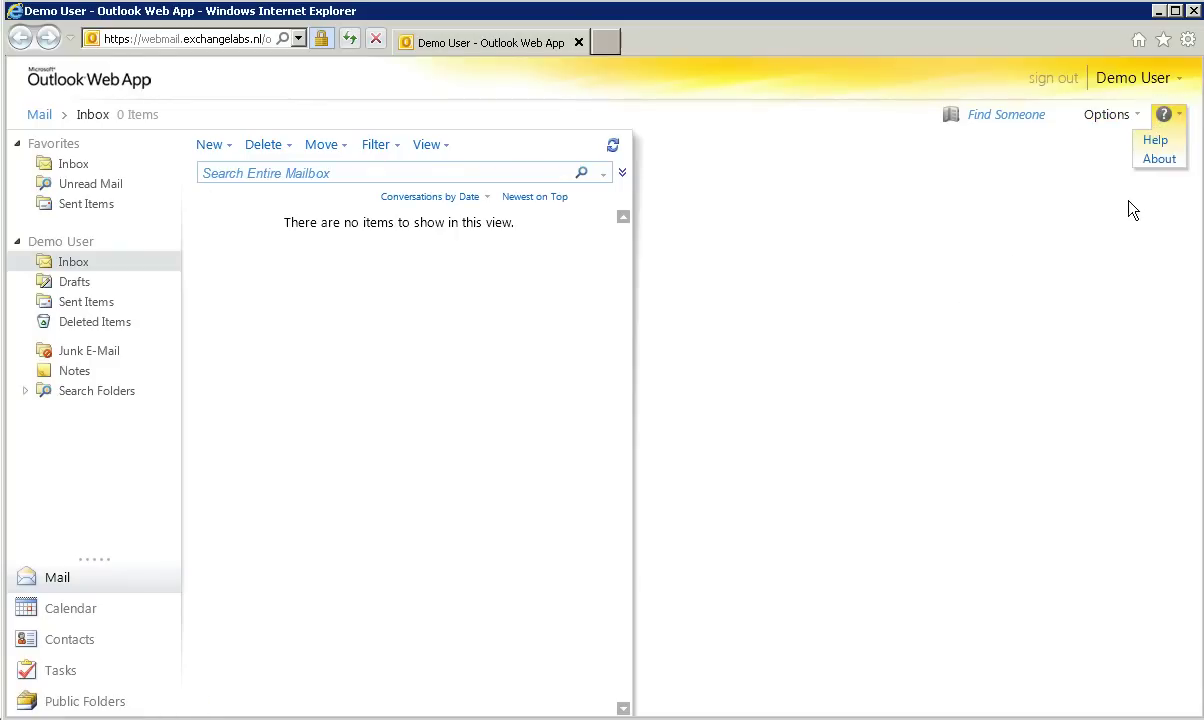
pyautogui.click(1157, 160)
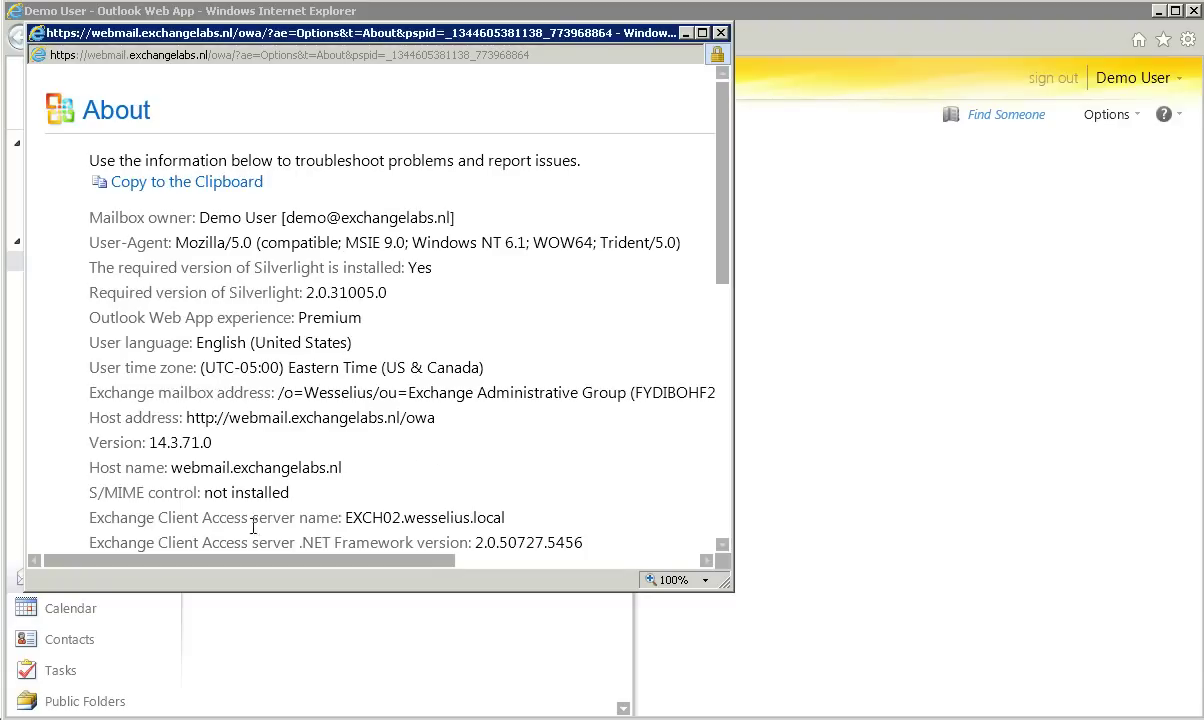
pyautogui.click(719, 34)
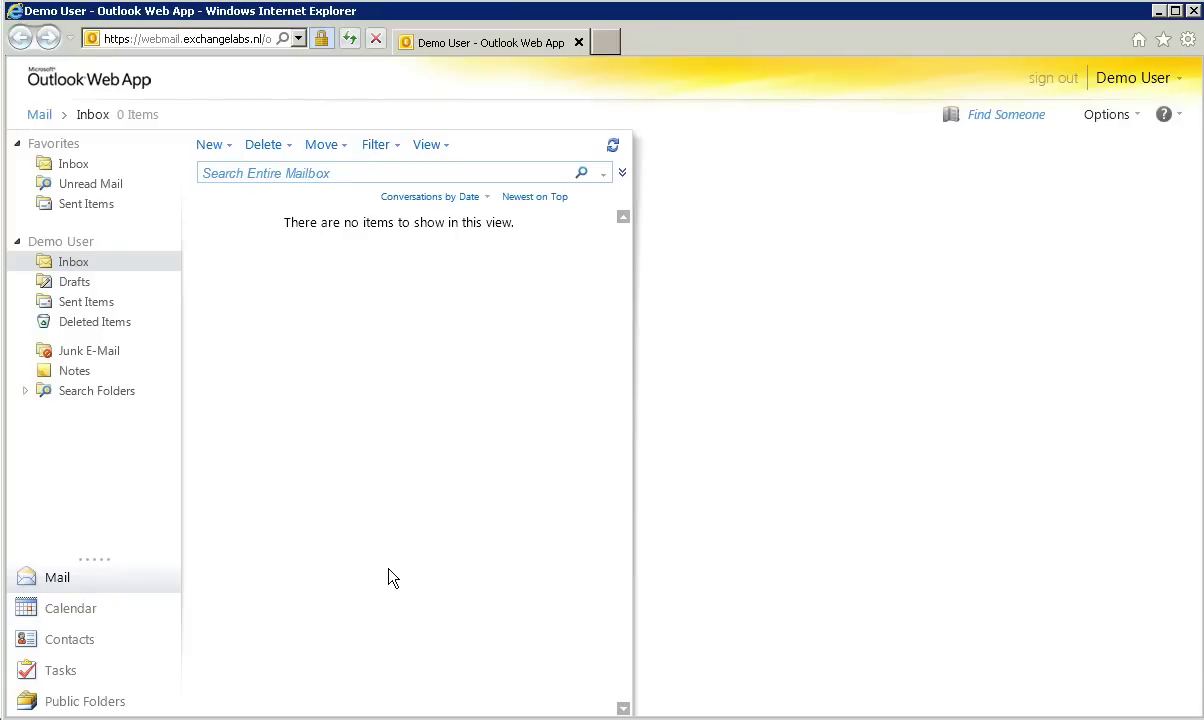
# Step: Use F12 developer tools to view the OWA site's cookies, including UserContext
pyautogui.press('F12')
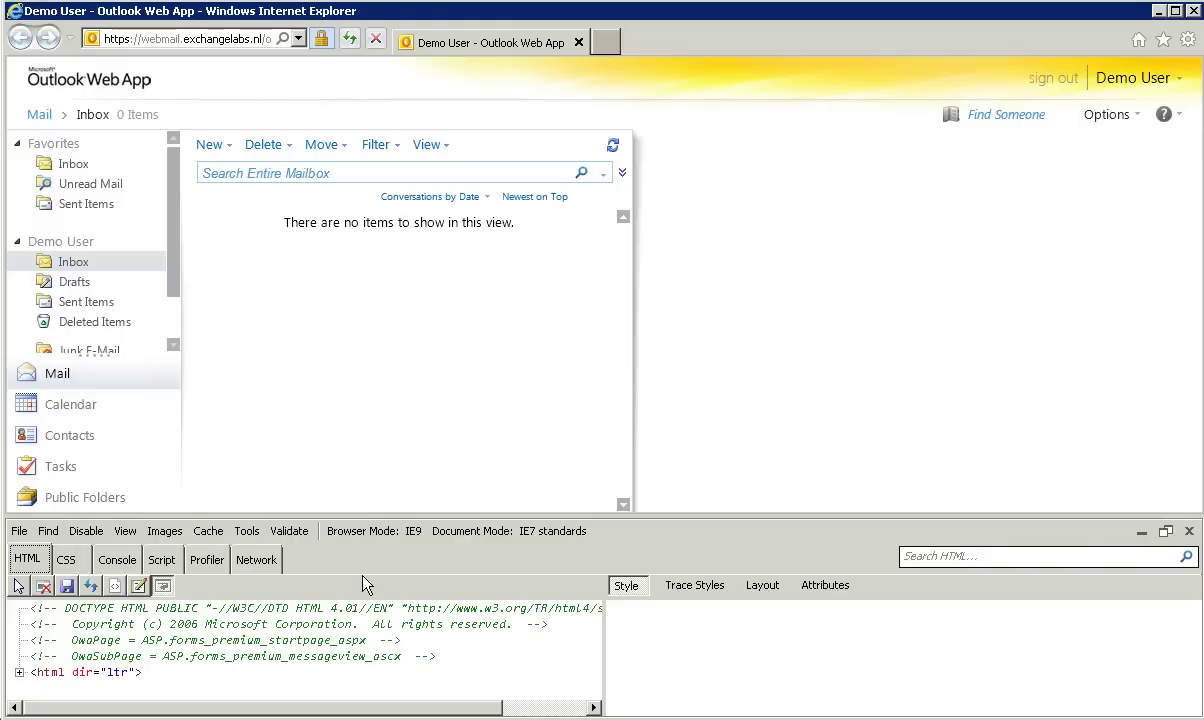
pyautogui.click(207, 534)
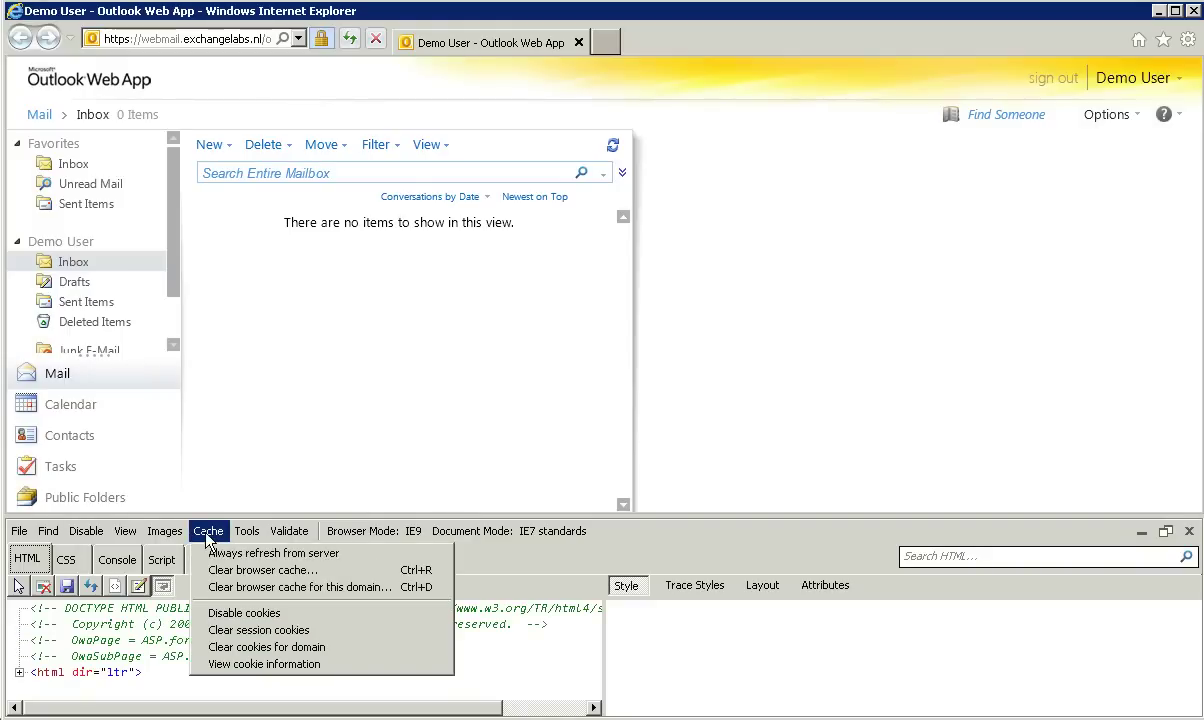
pyautogui.click(243, 667)
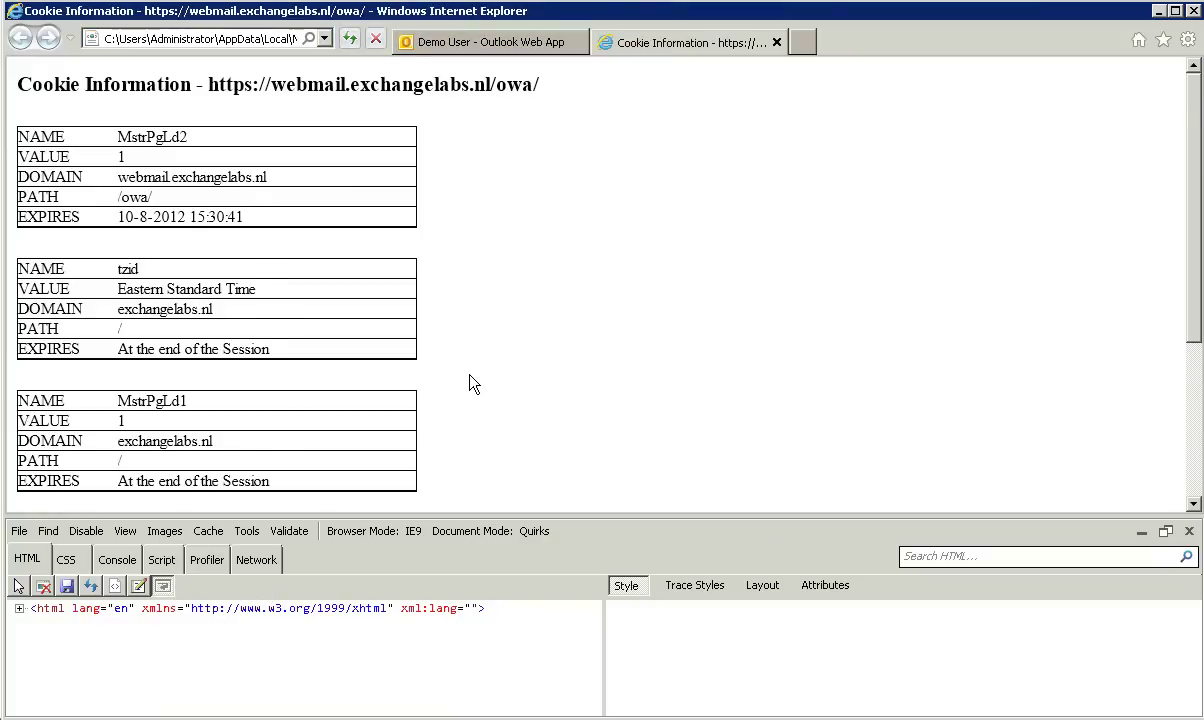
pyautogui.scroll(-3, 473, 384)
pyautogui.scroll(-2, 473, 384)
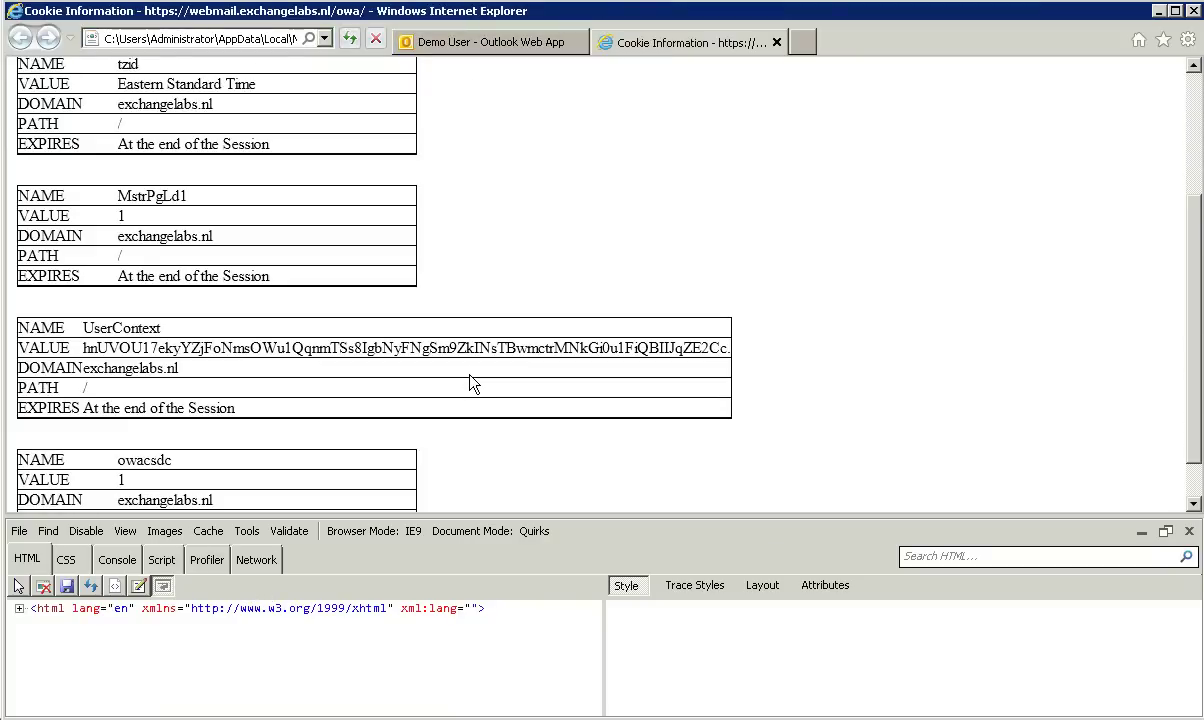
pyautogui.scroll(-2, 473, 384)
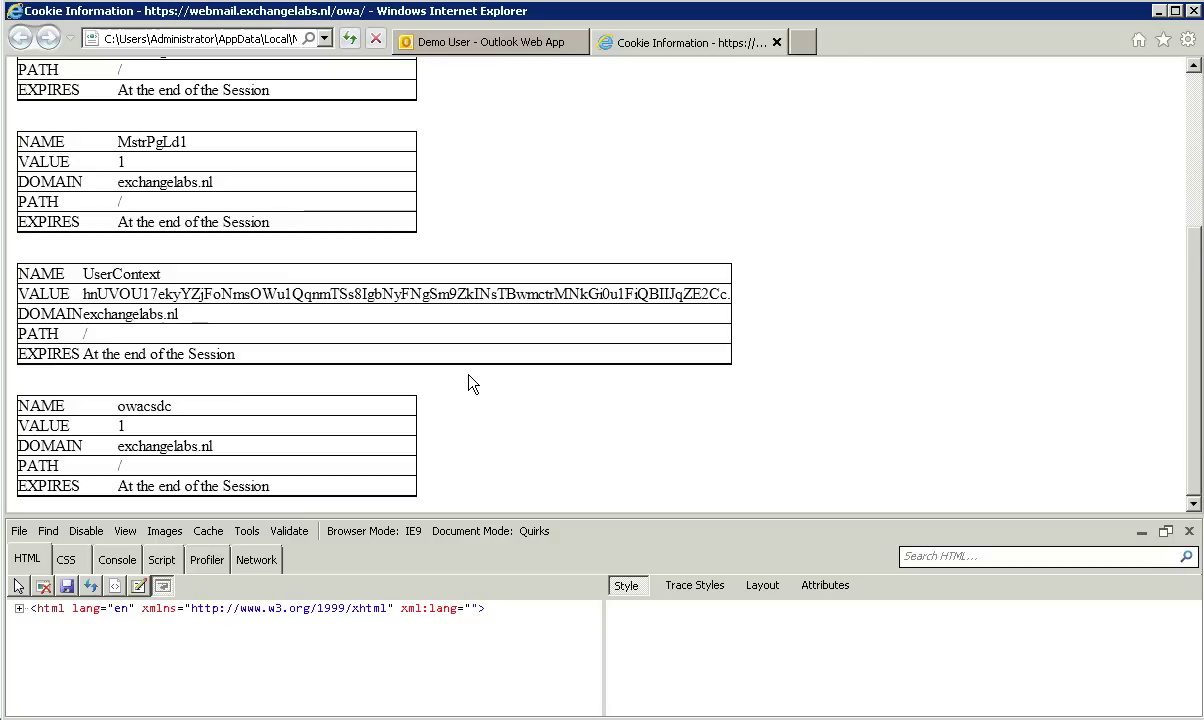
pyautogui.moveTo(83, 274); pyautogui.dragTo(163, 274)
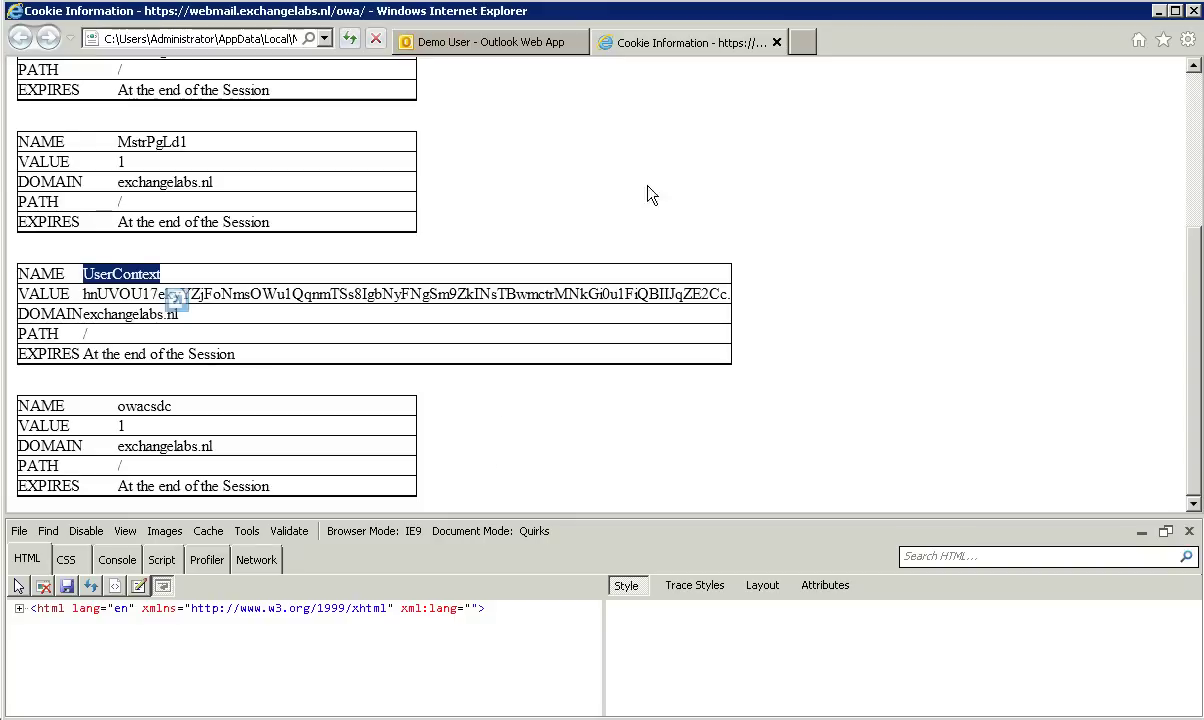
# Step: Close the cookie page and developer tools, sign out of OWA, and close Internet Explorer
pyautogui.click(776, 43)
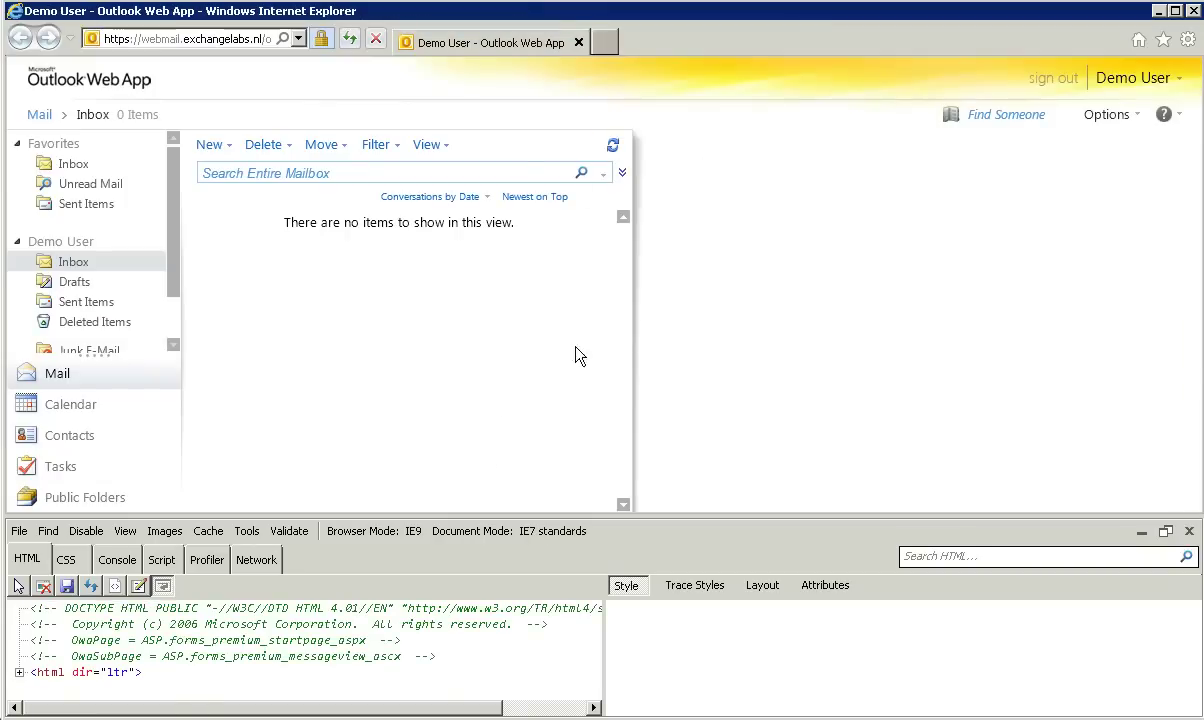
pyautogui.click(1189, 531)
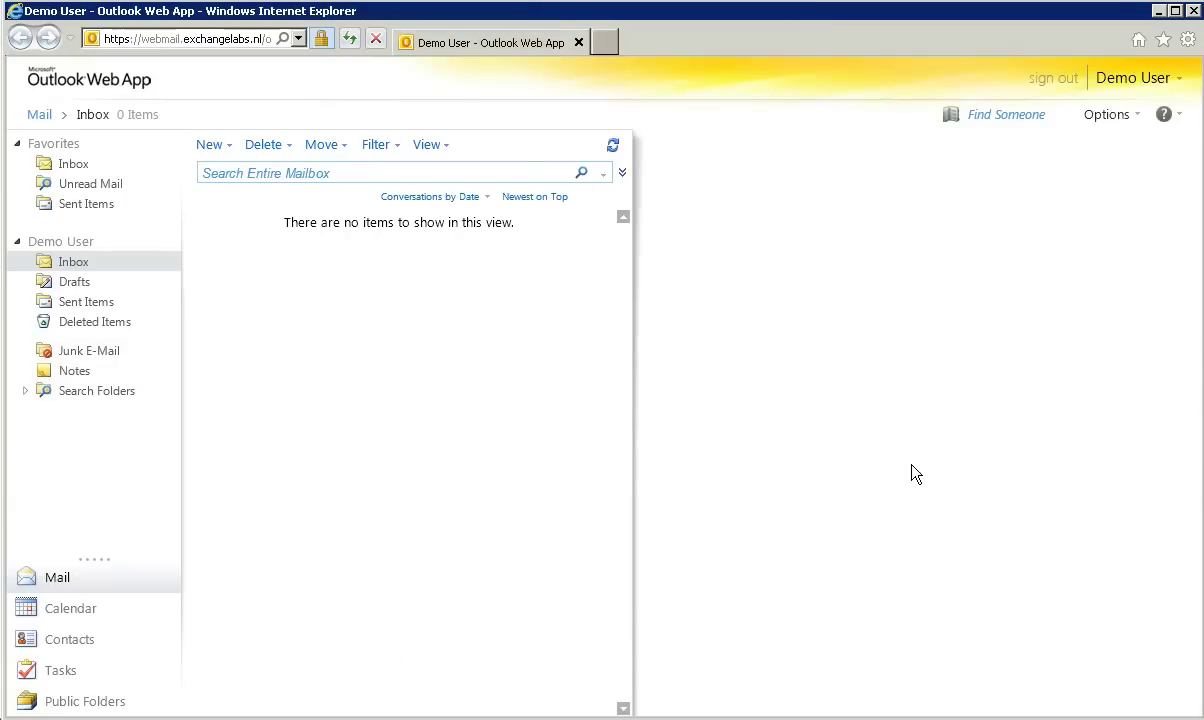
pyautogui.click(1066, 84)
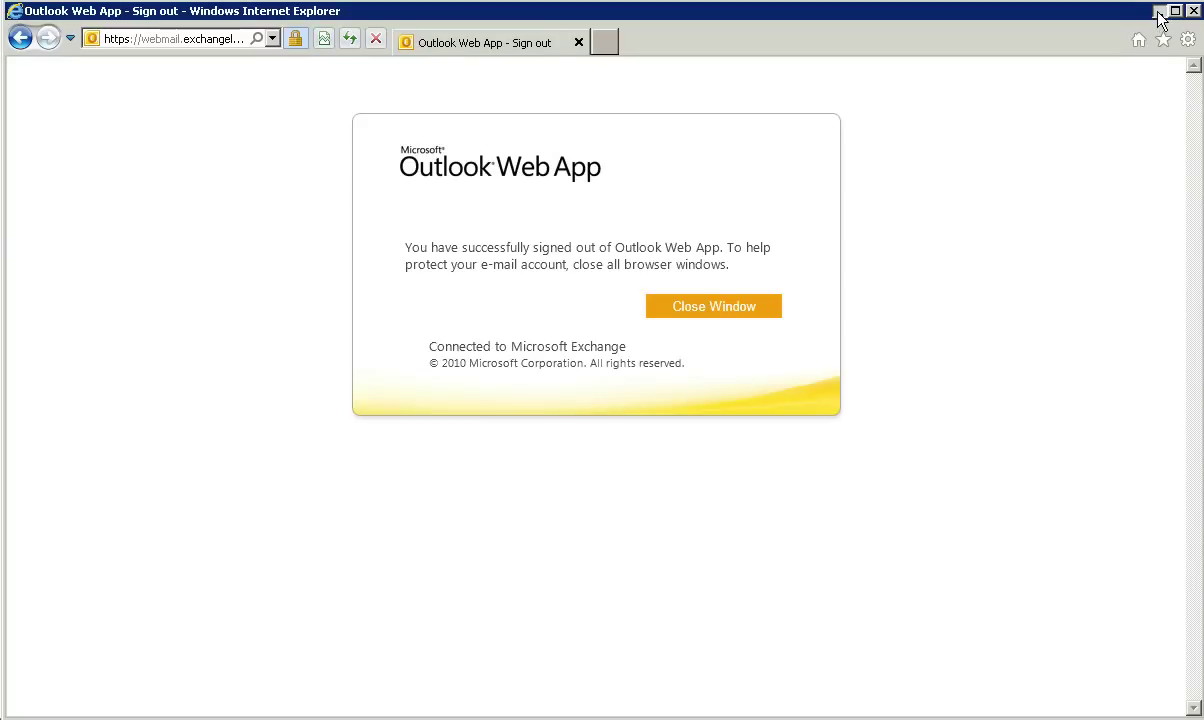
pyautogui.click(1192, 11)
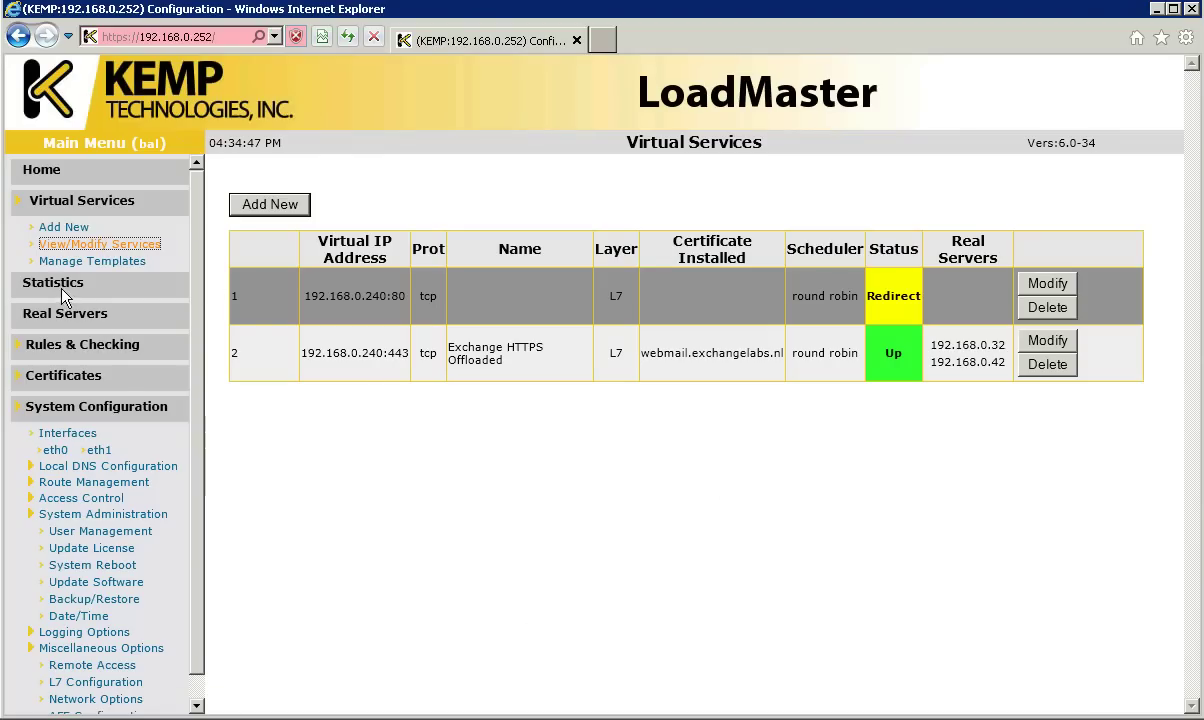
# Step: Show real-server statistics (exch01 3, exch02 9 connections), then collapse System Configuration and Virtual Services menus
pyautogui.click(58, 284)
pyautogui.click(358, 182)
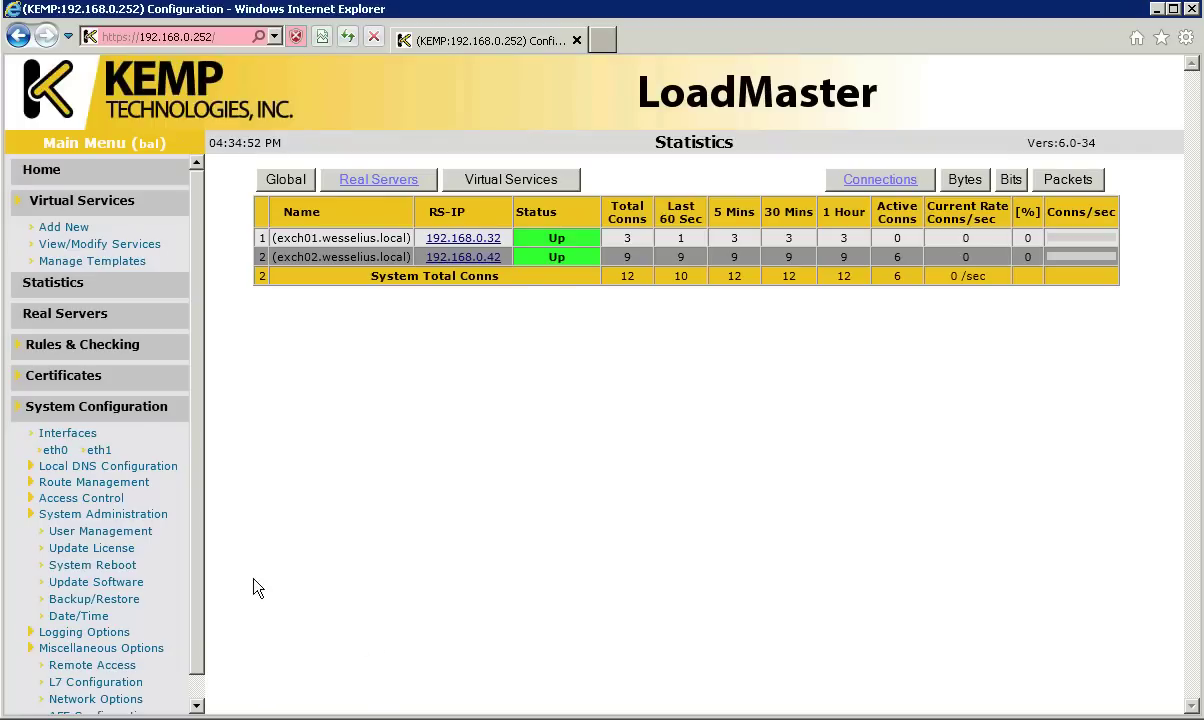
pyautogui.click(62, 402)
pyautogui.click(70, 200)
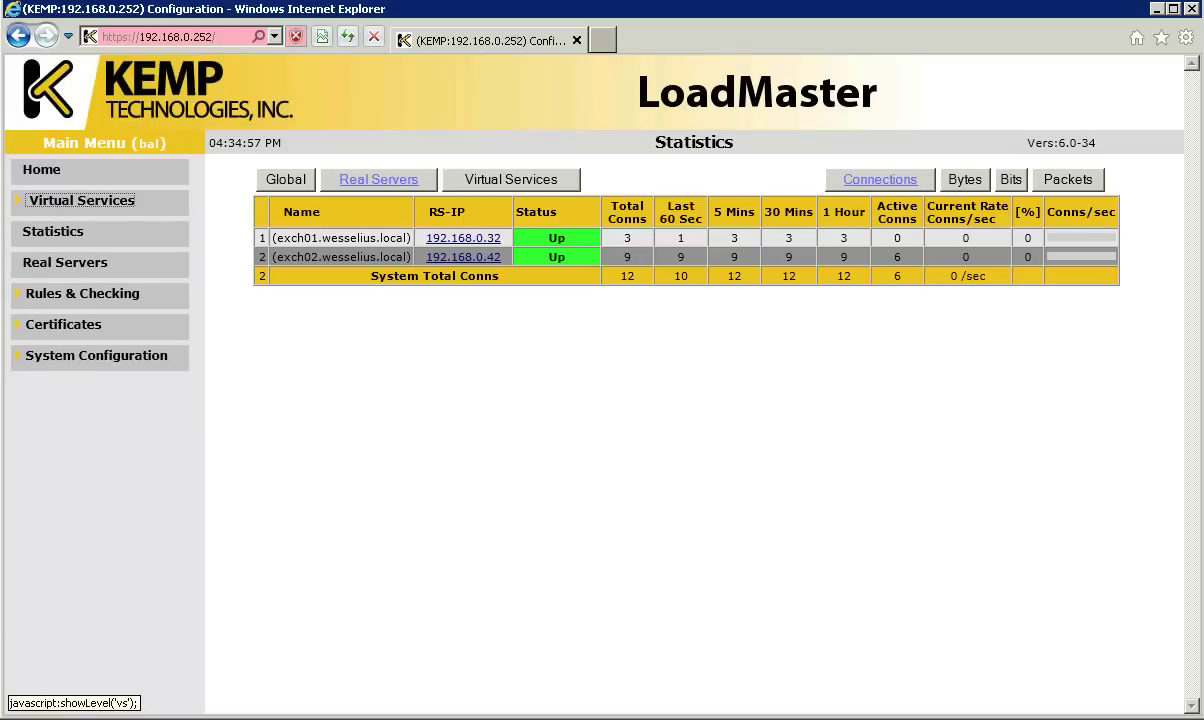